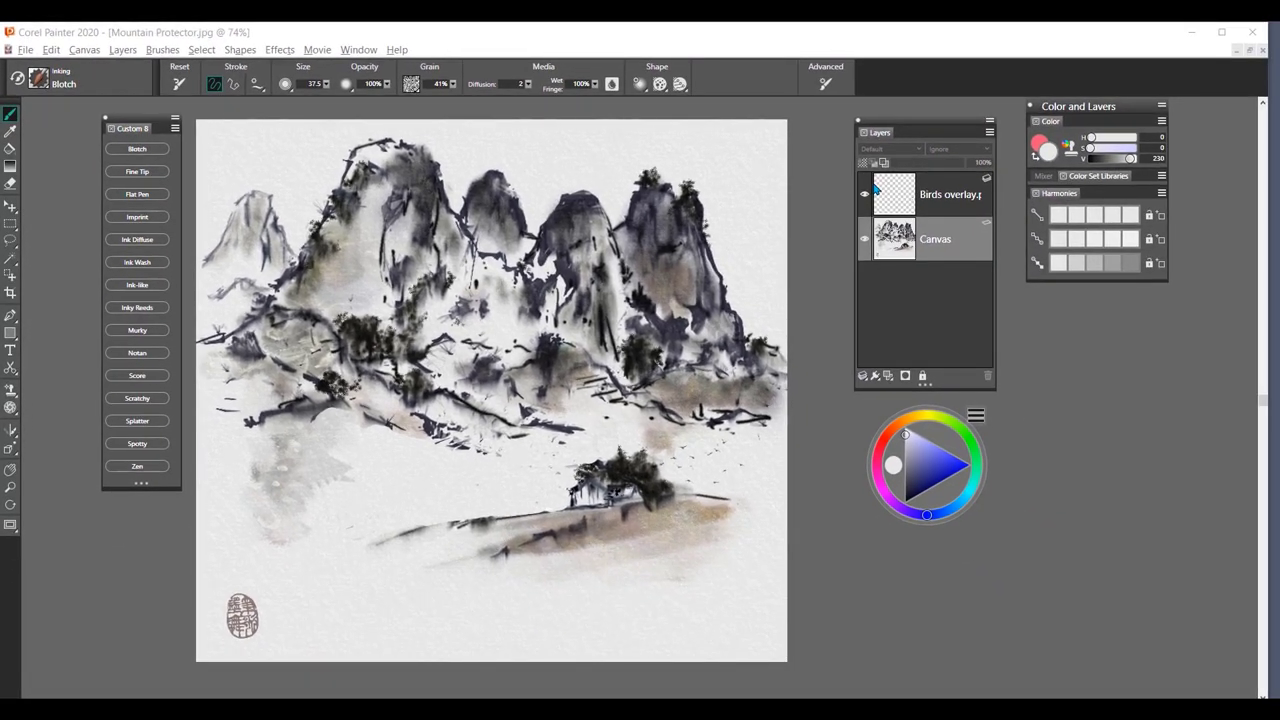
# - Drop the Birds overlay layer onto the canvas and add a new empty layer above it
pyautogui.click(155, 152)
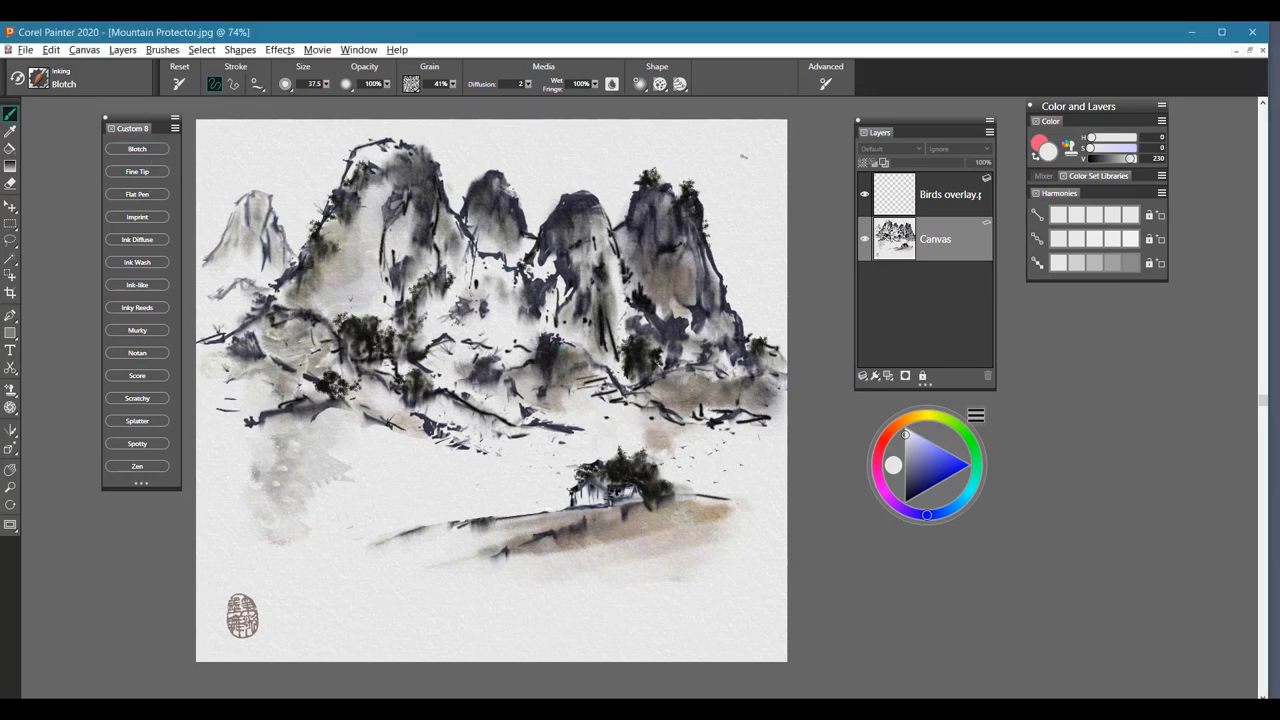
pyautogui.click(955, 198)
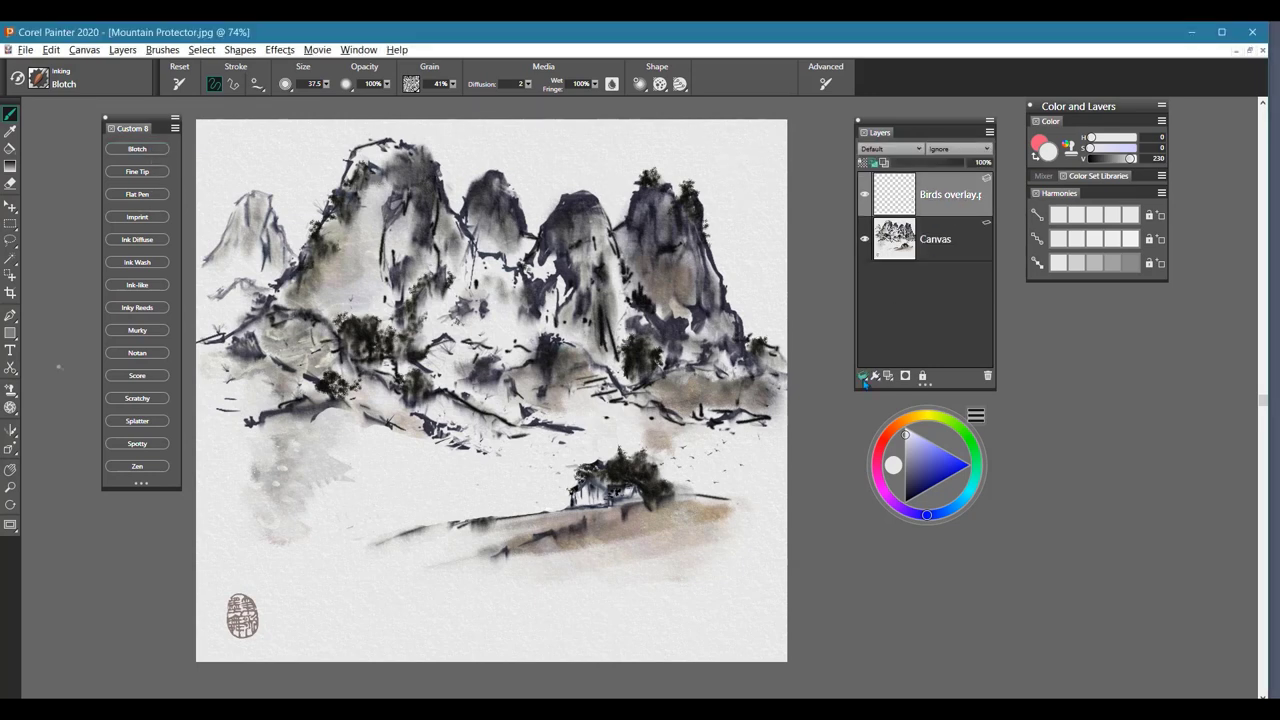
pyautogui.click(863, 377)
pyautogui.click(899, 436)
pyautogui.click(889, 376)
# - Try dark grey Blotch strokes in the sky to the right of the last peak, and undo them
pyautogui.moveTo(733, 156)
pyautogui.mouseDown()
pyautogui.moveTo(735, 145)
pyautogui.moveTo(738, 180)
pyautogui.moveTo(760, 200)
pyautogui.mouseUp()
pyautogui.click(922, 468)
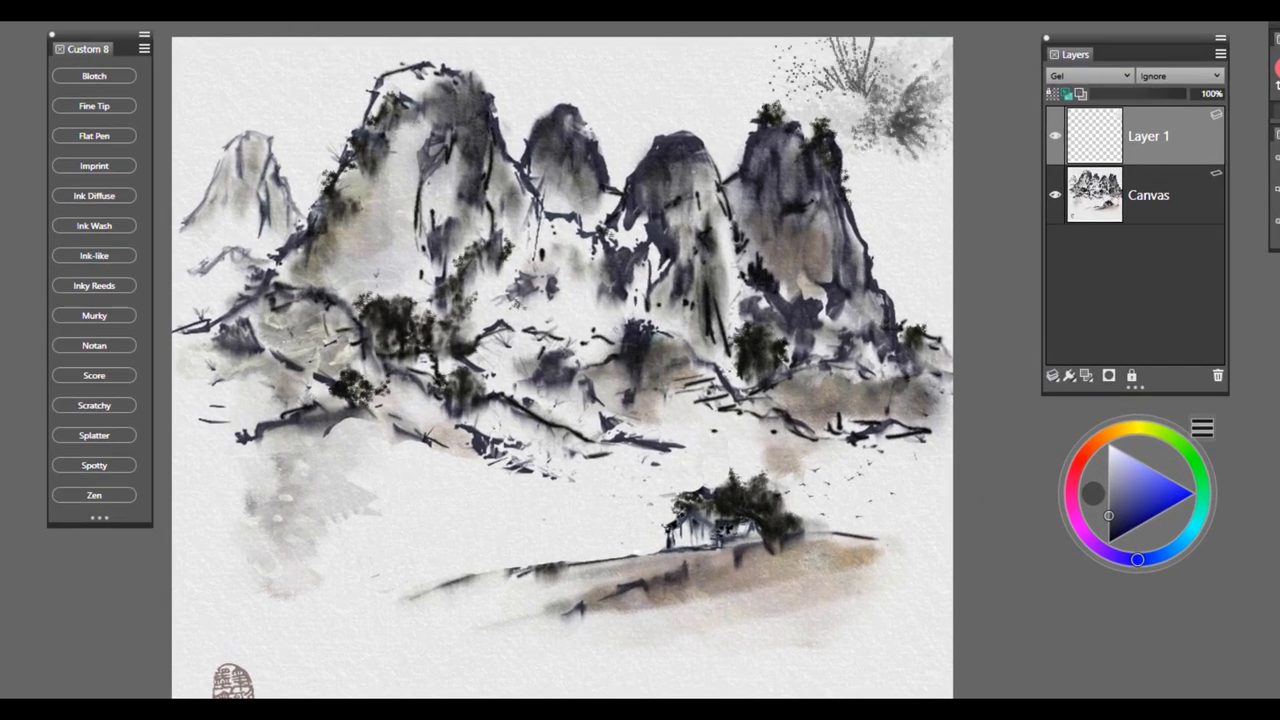
pyautogui.moveTo(854, 68); pyautogui.dragTo(864, 66)
pyautogui.moveTo(897, 170); pyautogui.dragTo(918, 186)
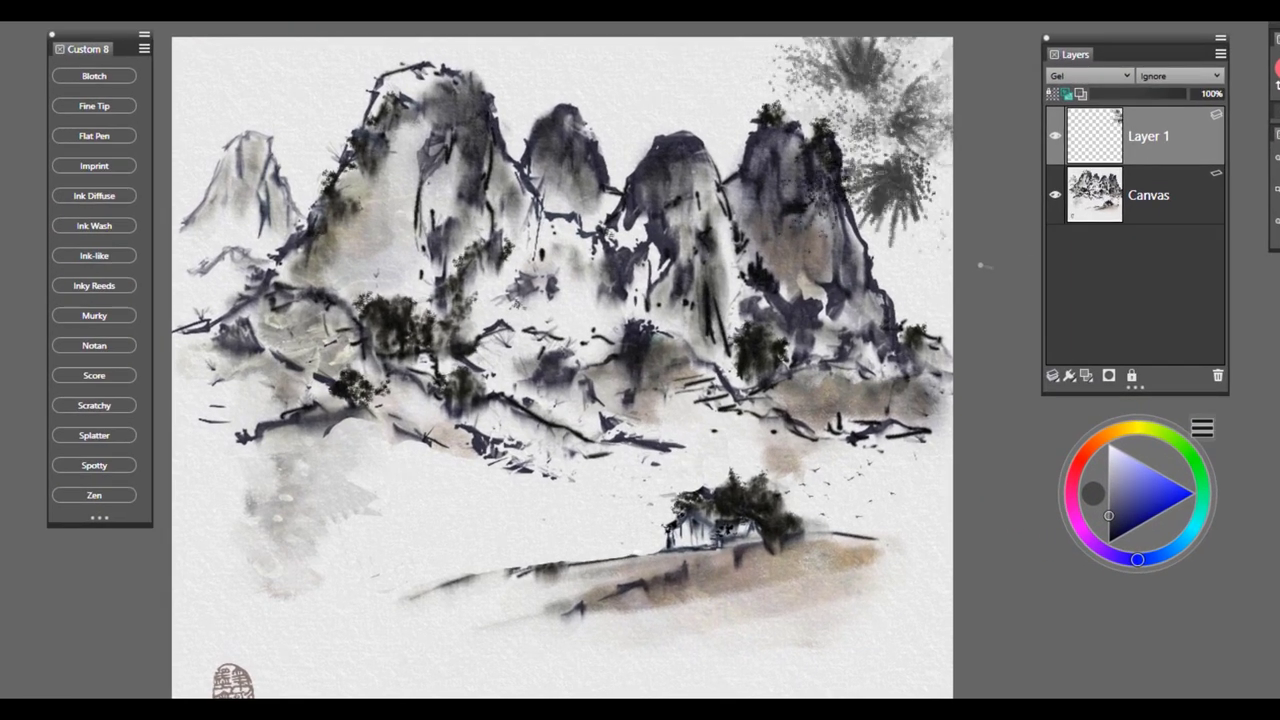
pyautogui.hotkey('ctrl', 'z')
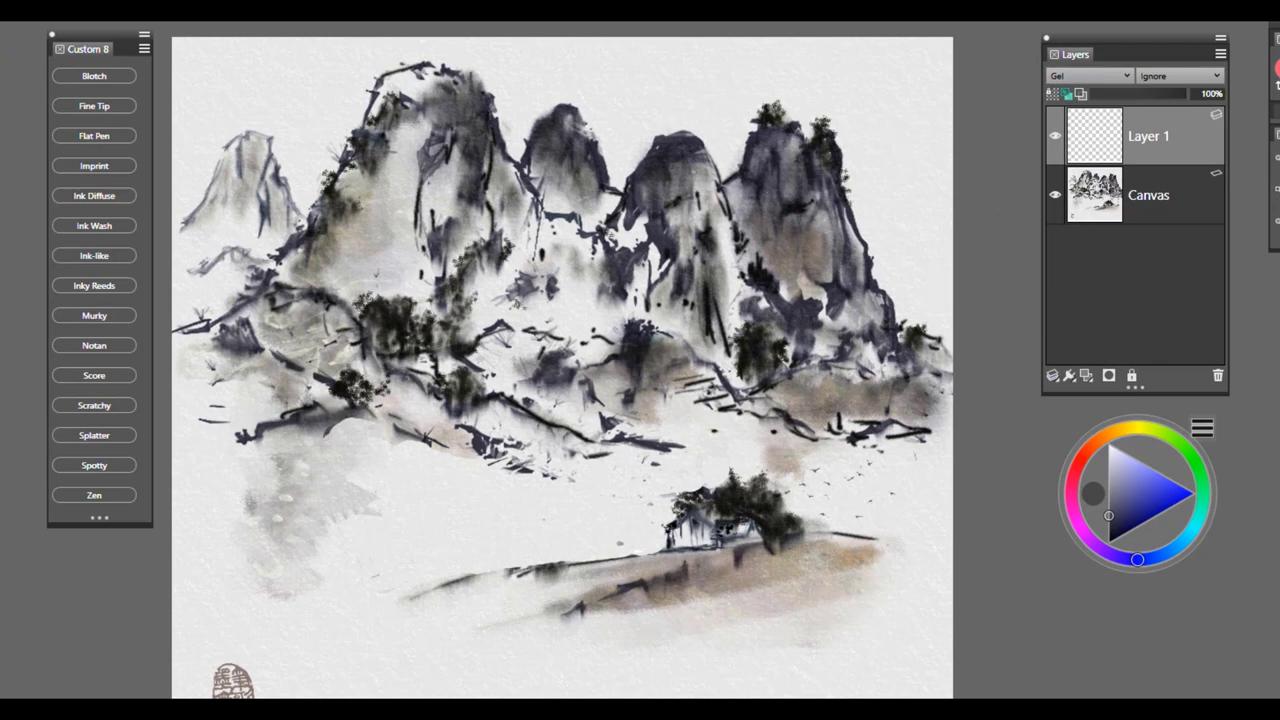
# - Paint large dark grey Blotch splatters as foliage on both sides of the hut and clear the layer
pyautogui.moveTo(580, 503)
pyautogui.mouseDown()
pyautogui.moveTo(567, 500)
pyautogui.moveTo(660, 545)
pyautogui.moveTo(640, 535)
pyautogui.moveTo(670, 505)
pyautogui.moveTo(542, 507)
pyautogui.mouseUp()
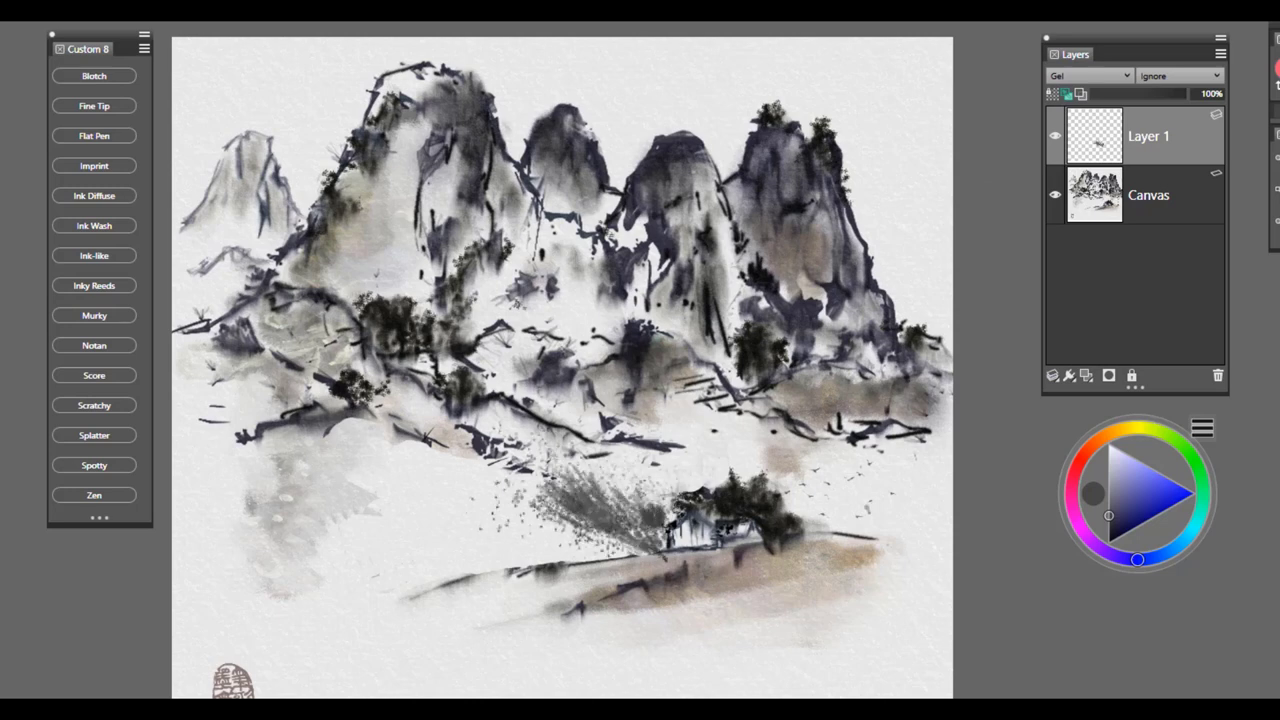
pyautogui.moveTo(866, 512)
pyautogui.mouseDown()
pyautogui.moveTo(846, 508)
pyautogui.moveTo(854, 520)
pyautogui.mouseUp()
pyautogui.moveTo(696, 476); pyautogui.dragTo(668, 520)
pyautogui.moveTo(548, 536)
pyautogui.mouseDown()
pyautogui.moveTo(505, 540)
pyautogui.moveTo(530, 512)
pyautogui.moveTo(584, 526)
pyautogui.mouseUp()
pyautogui.moveTo(622, 484)
pyautogui.mouseDown()
pyautogui.moveTo(618, 506)
pyautogui.moveTo(630, 503)
pyautogui.mouseUp()
pyautogui.moveTo(564, 538); pyautogui.dragTo(512, 506)
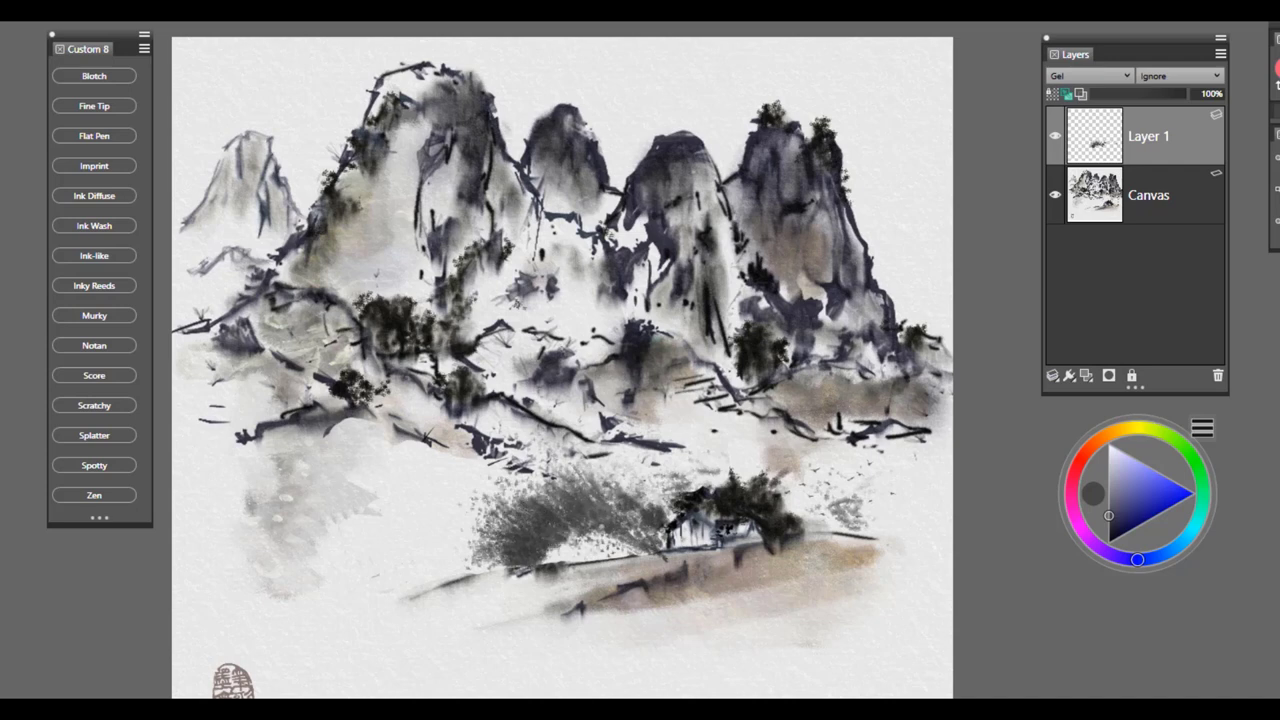
pyautogui.hotkey('ctrl', 'a')
pyautogui.press('BackSpace')
pyautogui.hotkey('ctrl', 'd')
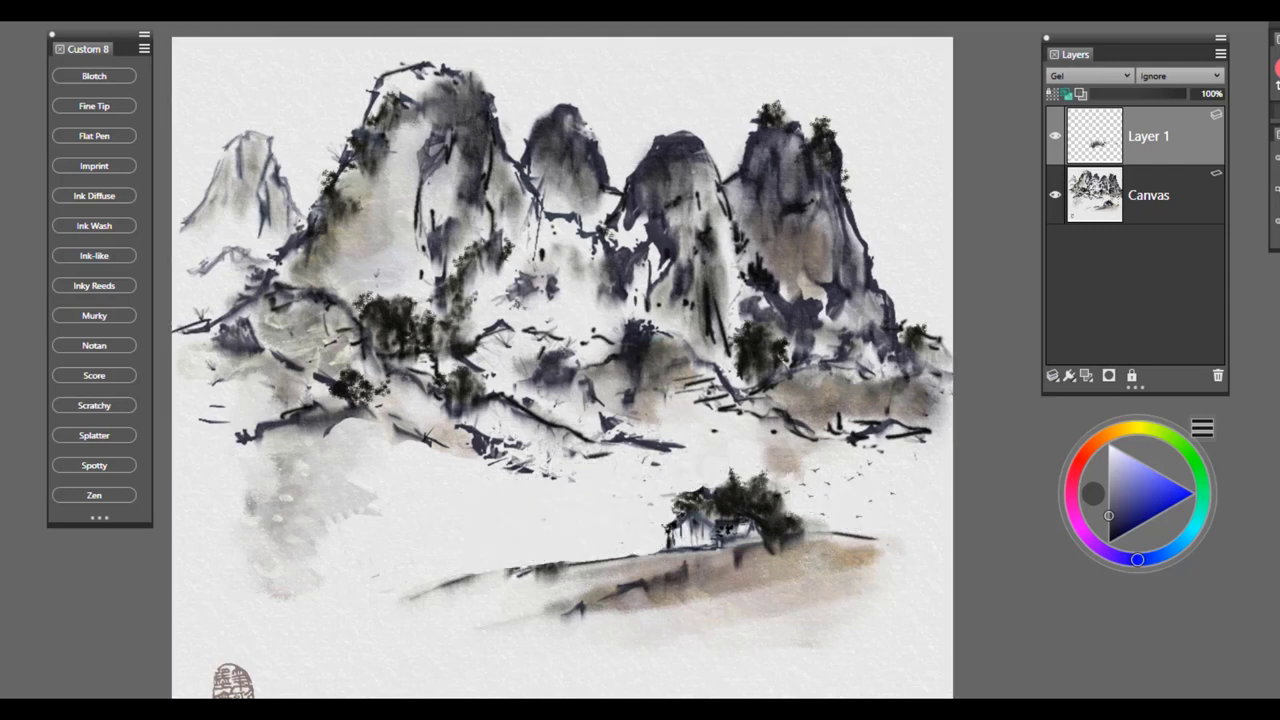
# - Paint smaller Blotch foliage clumps beside the hut's trees, extending toward the open area on the left
pyautogui.moveTo(588, 502)
pyautogui.mouseDown()
pyautogui.moveTo(610, 490)
pyautogui.moveTo(672, 545)
pyautogui.moveTo(634, 524)
pyautogui.moveTo(675, 512)
pyautogui.moveTo(602, 500)
pyautogui.moveTo(582, 522)
pyautogui.moveTo(648, 541)
pyautogui.moveTo(651, 512)
pyautogui.moveTo(672, 509)
pyautogui.moveTo(660, 528)
pyautogui.mouseUp()
pyautogui.moveTo(852, 522)
pyautogui.mouseDown()
pyautogui.moveTo(806, 480)
pyautogui.moveTo(825, 480)
pyautogui.mouseUp()
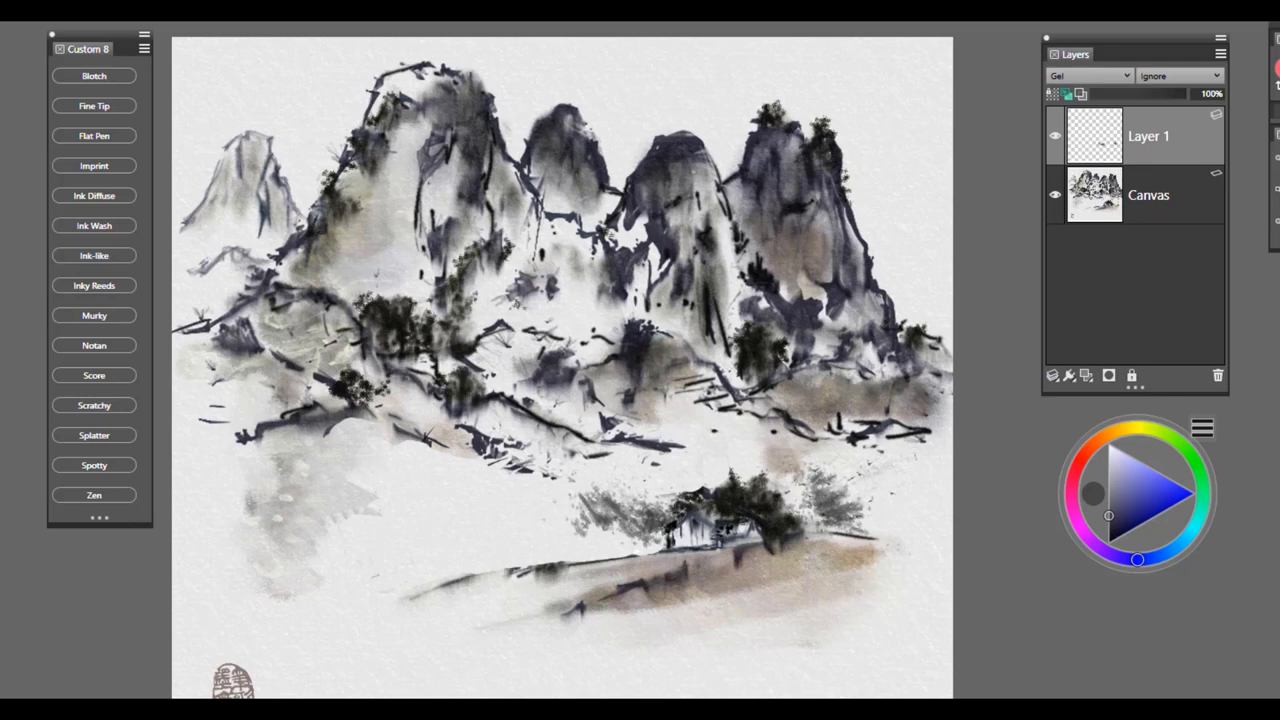
pyautogui.moveTo(856, 484)
pyautogui.mouseDown()
pyautogui.moveTo(802, 508)
pyautogui.moveTo(822, 528)
pyautogui.moveTo(806, 504)
pyautogui.mouseUp()
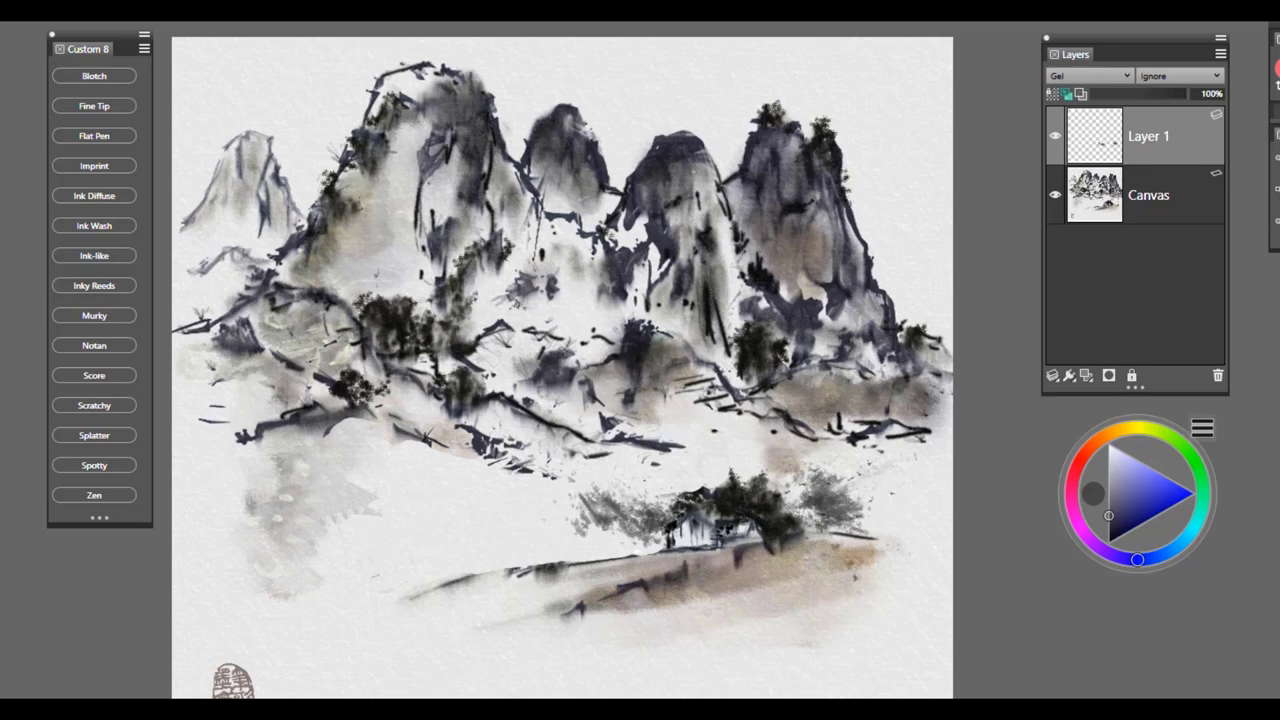
pyautogui.moveTo(788, 458); pyautogui.dragTo(780, 468)
pyautogui.moveTo(574, 542); pyautogui.dragTo(562, 552)
pyautogui.moveTo(574, 504); pyautogui.dragTo(522, 540)
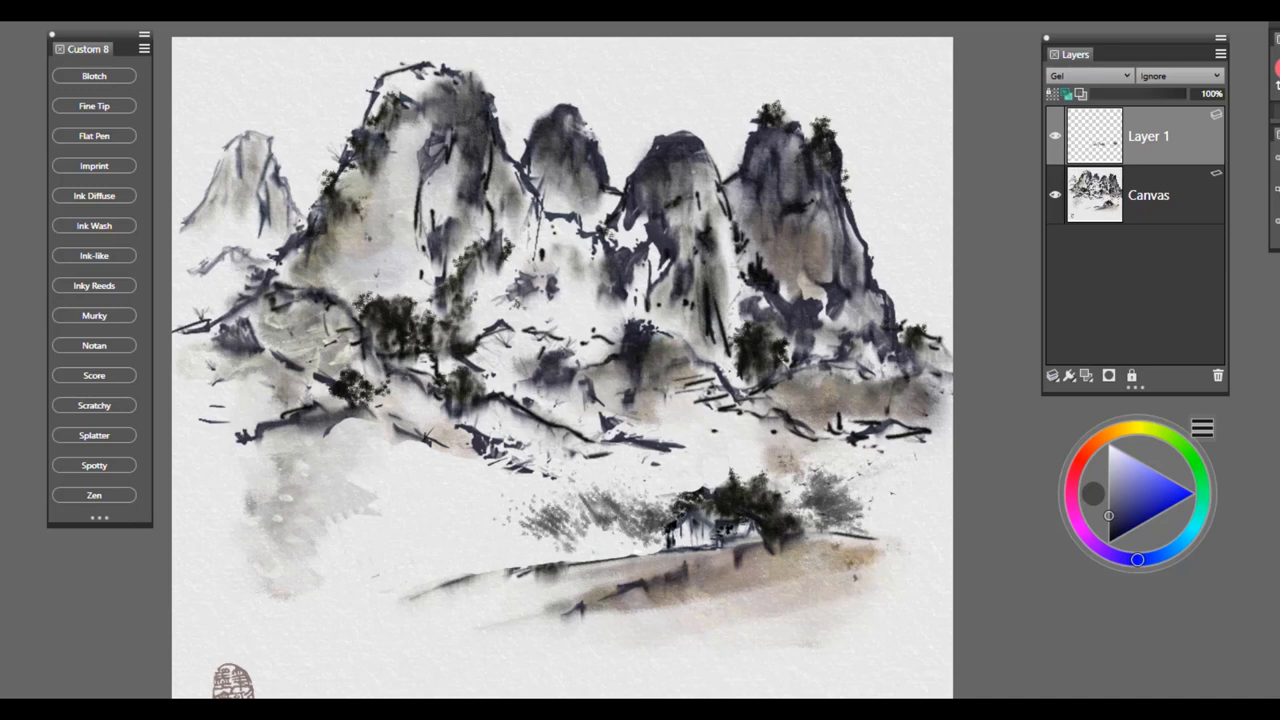
# - Try Blotch texture on the slopes of the tallest mountain and the rightmost peaks, and remove it
pyautogui.moveTo(362, 232); pyautogui.dragTo(392, 268)
pyautogui.moveTo(356, 174)
pyautogui.mouseDown()
pyautogui.moveTo(388, 200)
pyautogui.moveTo(302, 142)
pyautogui.mouseUp()
pyautogui.hotkey('ctrl', 'z')
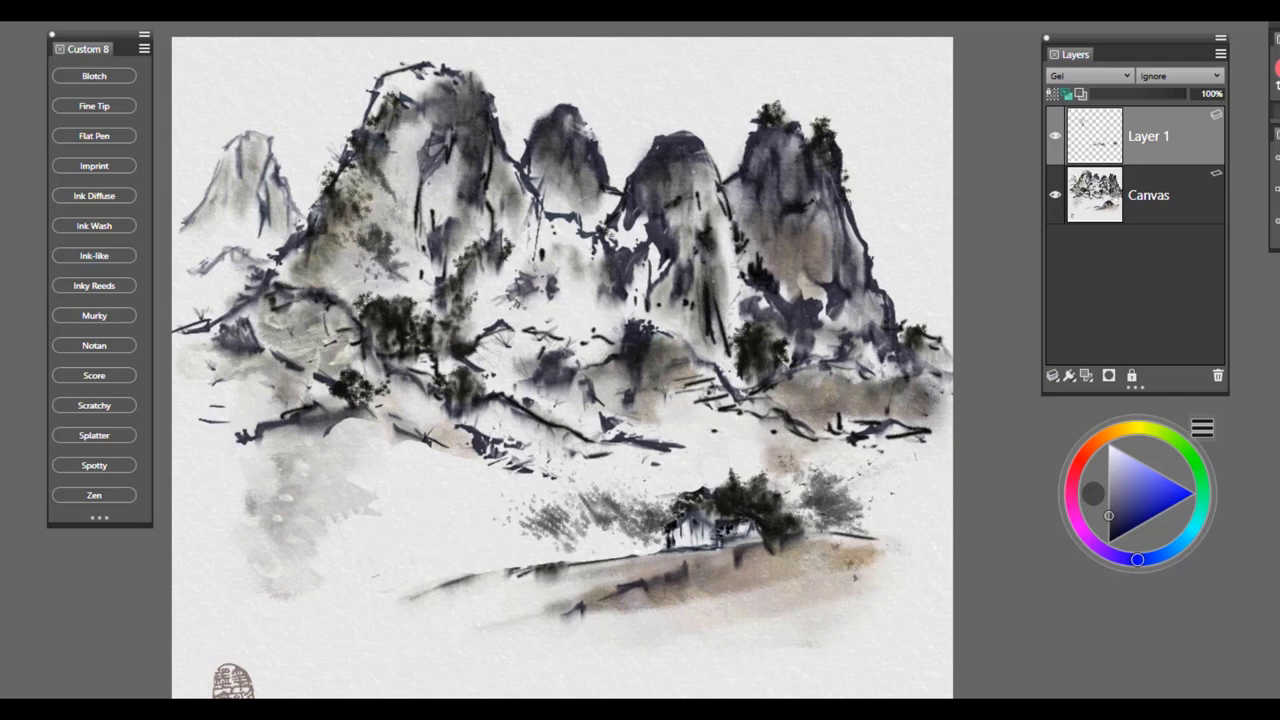
pyautogui.moveTo(800, 283); pyautogui.dragTo(750, 318)
pyautogui.moveTo(776, 218)
pyautogui.mouseDown()
pyautogui.moveTo(745, 250)
pyautogui.moveTo(770, 244)
pyautogui.mouseUp()
pyautogui.moveTo(720, 208); pyautogui.dragTo(770, 250)
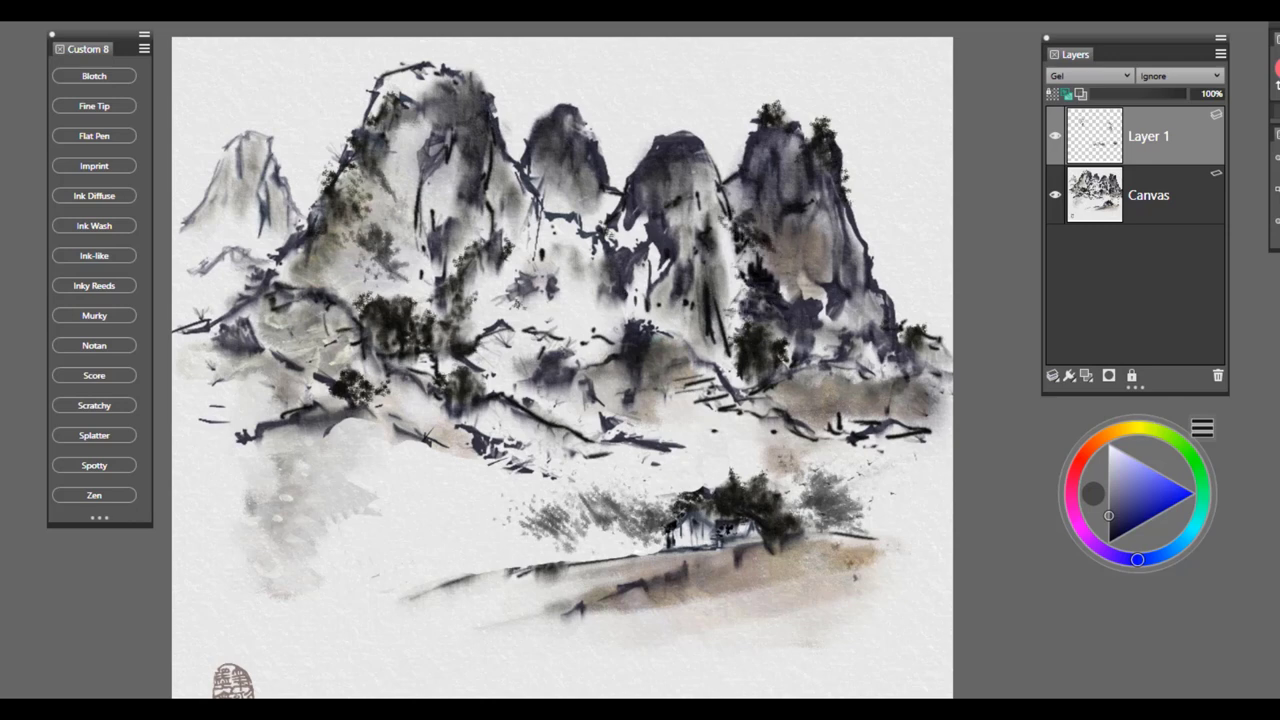
pyautogui.hotkey('ctrl', 'z')
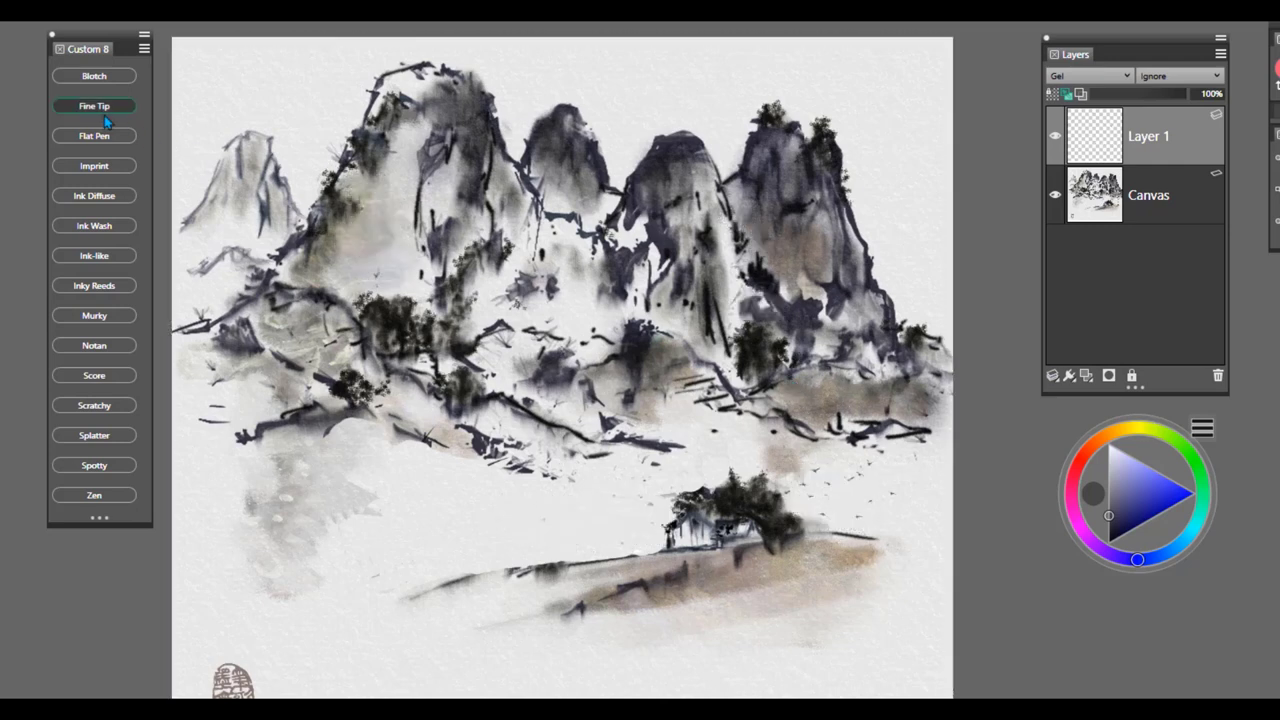
# - Draw thin bare branches just left of the hut with the Fine Tip brush, using a dark ink color sampled from the central peak
pyautogui.click(91, 111)
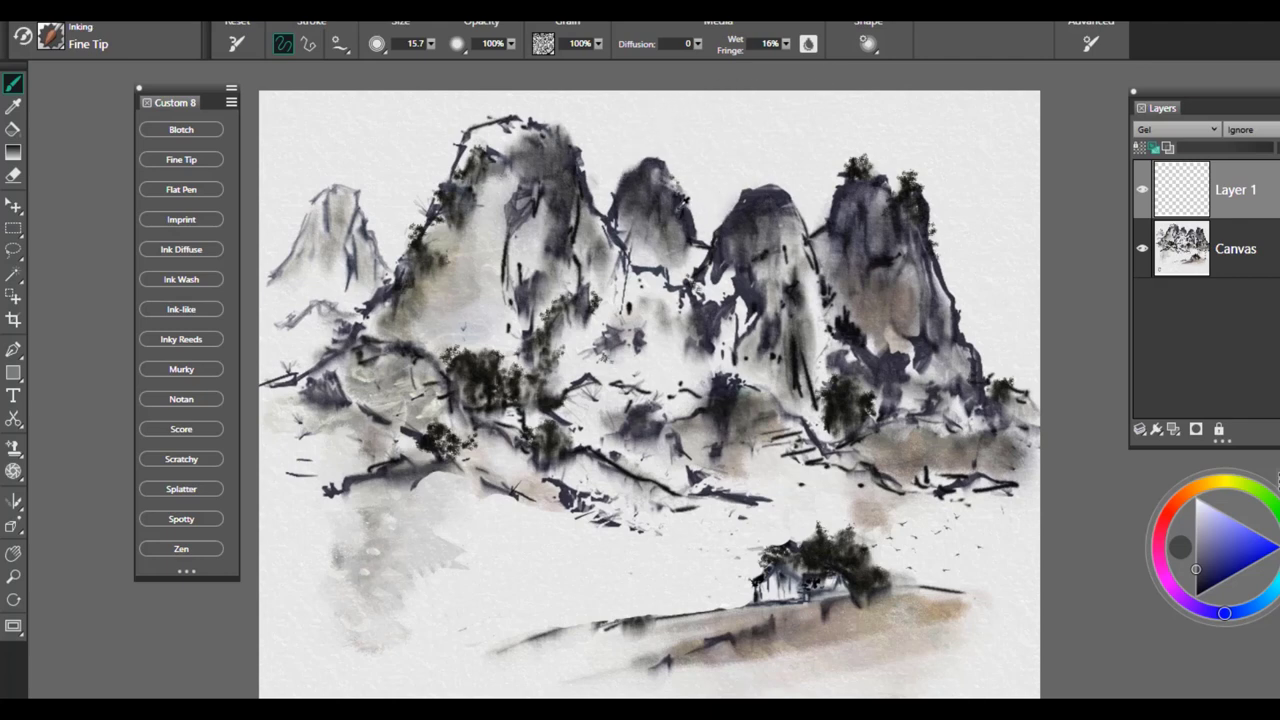
pyautogui.keyDown('alt'); pyautogui.click(662, 181); pyautogui.keyUp('alt')
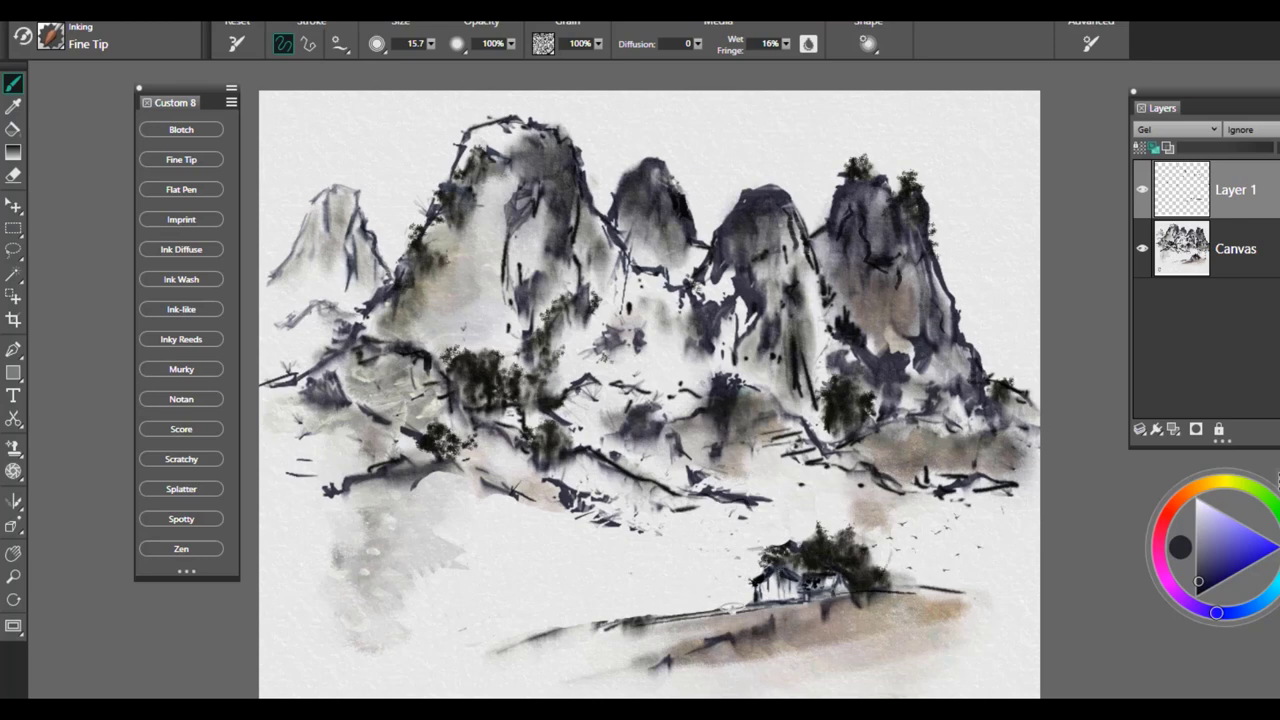
pyautogui.moveTo(730, 572); pyautogui.dragTo(730, 598)
pyautogui.moveTo(726, 550)
pyautogui.mouseDown()
pyautogui.moveTo(738, 604)
pyautogui.moveTo(759, 530)
pyautogui.mouseUp()
pyautogui.moveTo(745, 574); pyautogui.dragTo(745, 546)
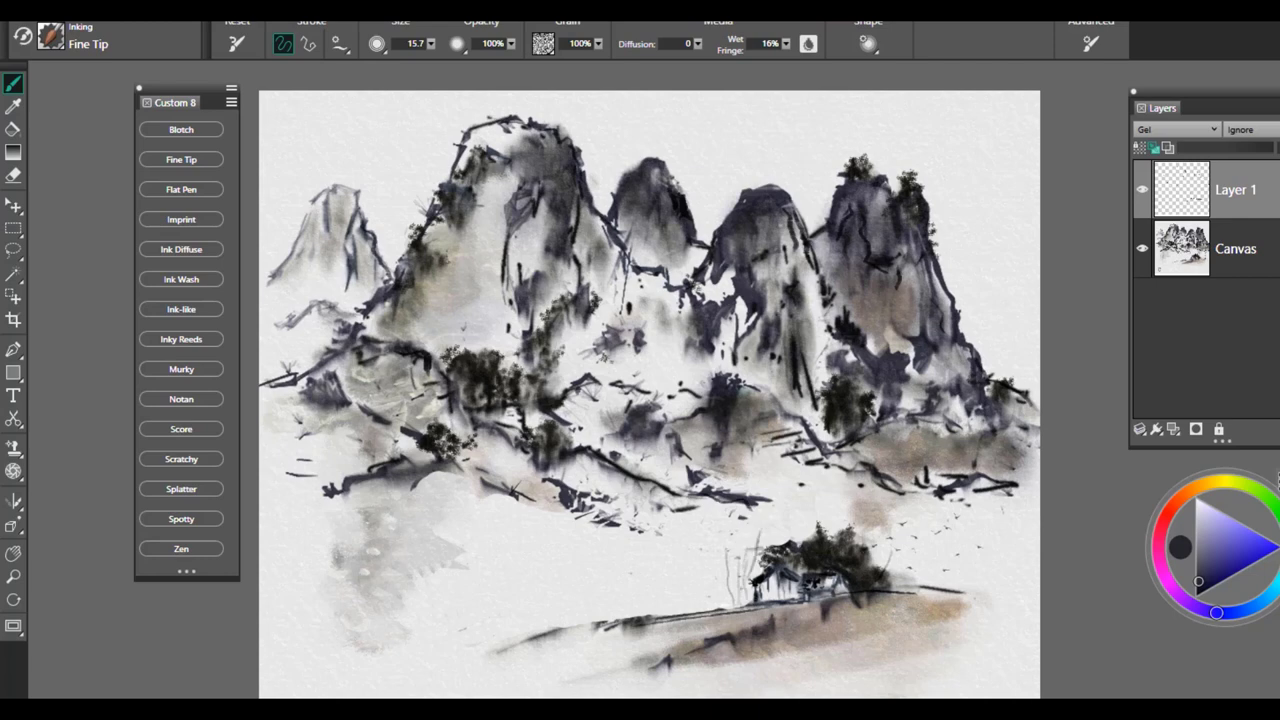
pyautogui.moveTo(738, 601)
pyautogui.mouseDown()
pyautogui.moveTo(731, 570)
pyautogui.moveTo(718, 583)
pyautogui.moveTo(731, 539)
pyautogui.moveTo(698, 585)
pyautogui.moveTo(719, 537)
pyautogui.moveTo(739, 529)
pyautogui.mouseUp()
pyautogui.moveTo(741, 604); pyautogui.dragTo(719, 602)
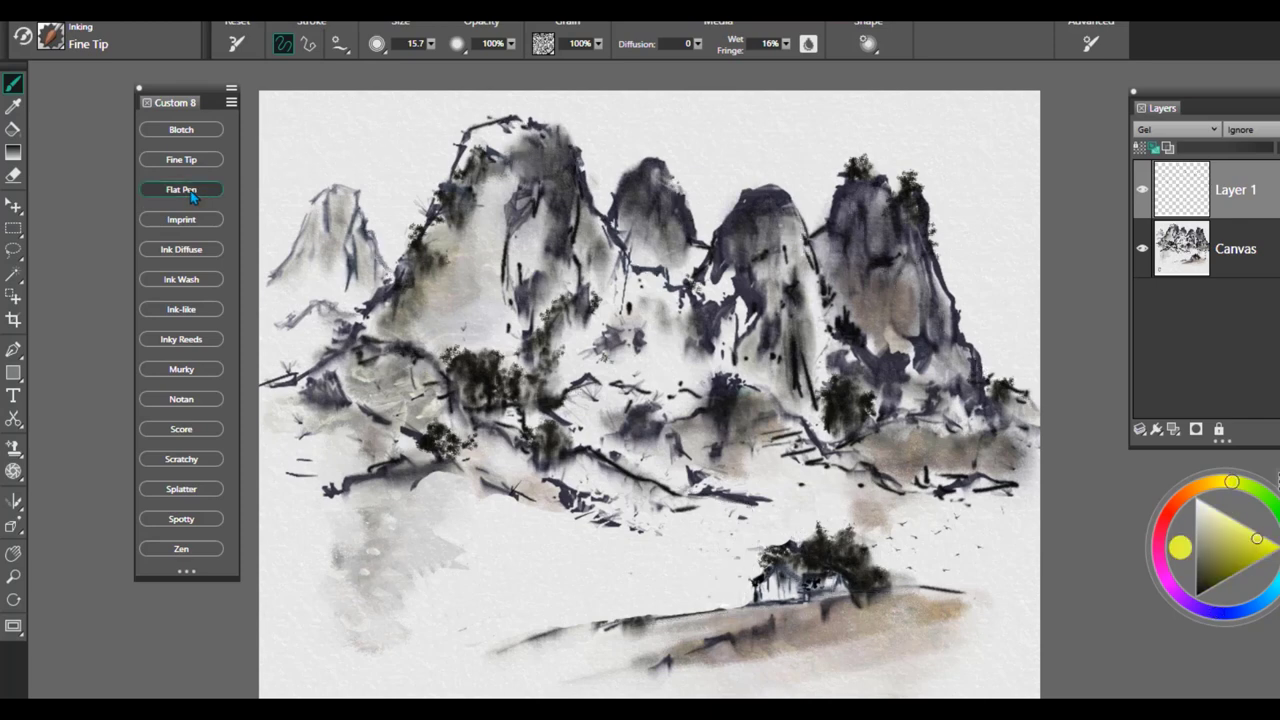
# - Paint broad dark grey Flat Pen strokes on the mountain faces and along the middle-ground ridge
pyautogui.click(181, 189)
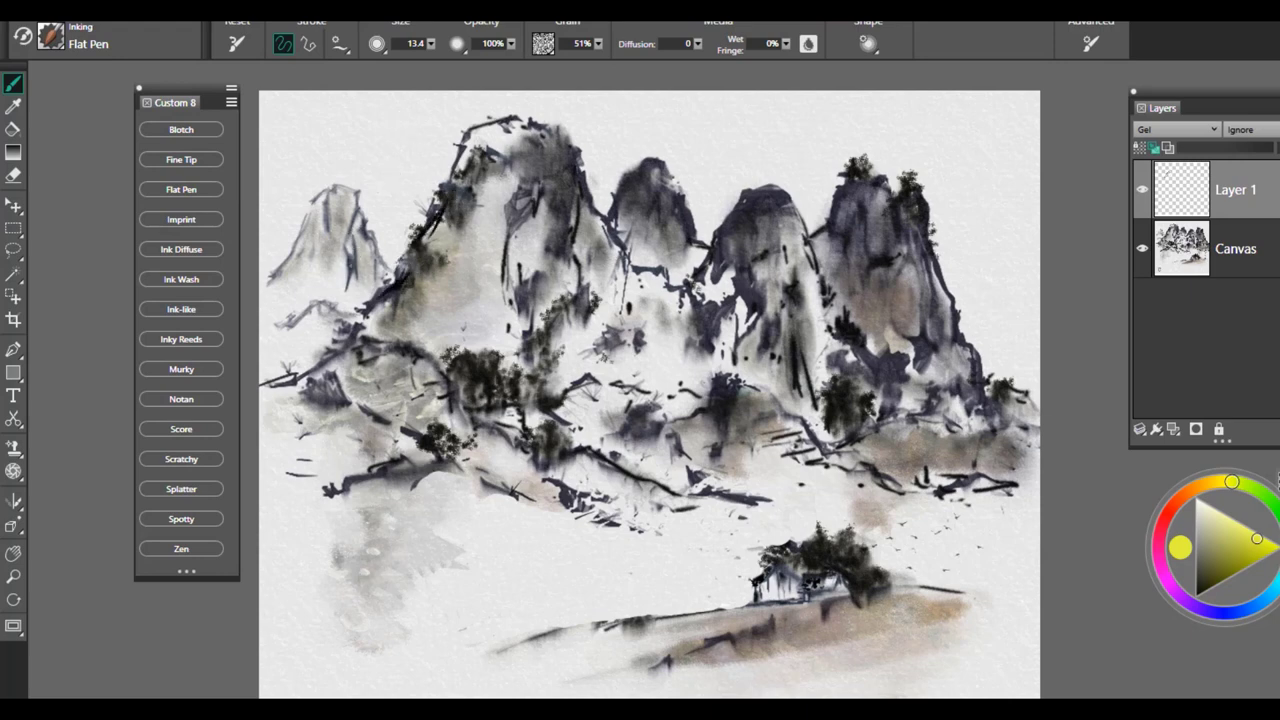
pyautogui.moveTo(355, 240); pyautogui.dragTo(352, 268)
pyautogui.click(1222, 545)
pyautogui.moveTo(744, 388); pyautogui.dragTo(787, 421)
pyautogui.moveTo(803, 427); pyautogui.dragTo(854, 455)
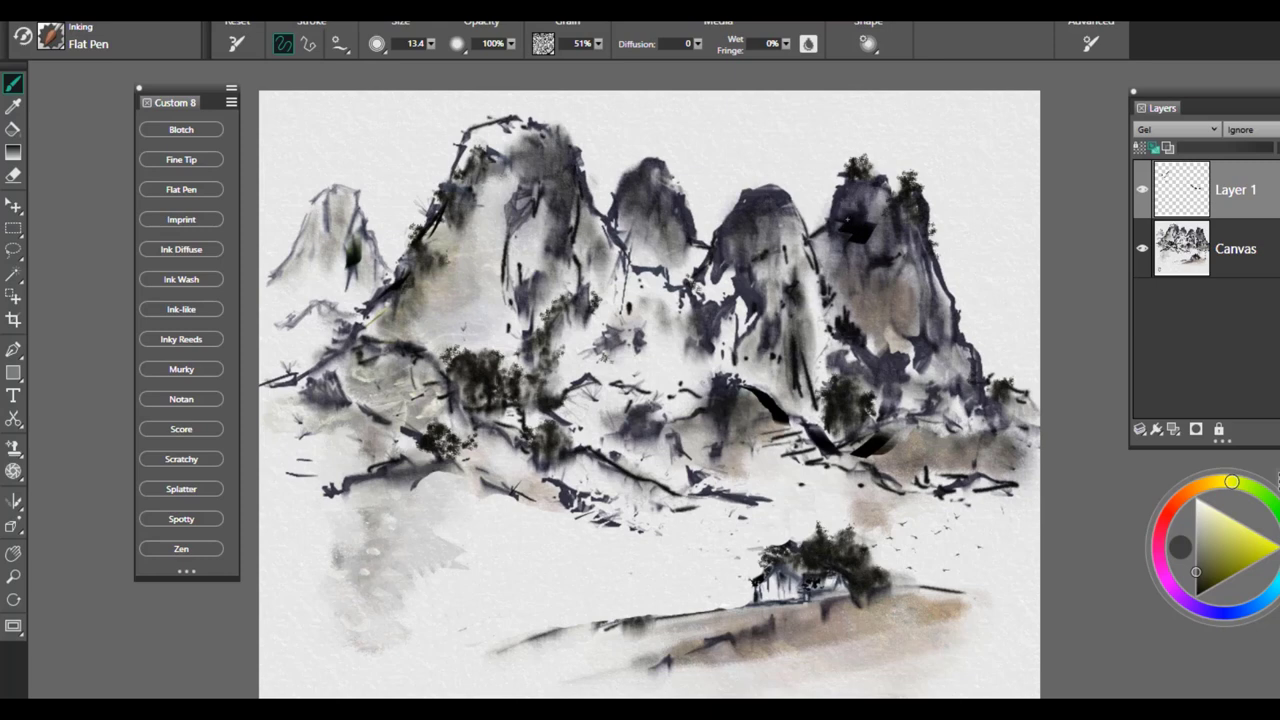
pyautogui.moveTo(852, 190); pyautogui.dragTo(845, 236)
pyautogui.moveTo(918, 308); pyautogui.dragTo(912, 325)
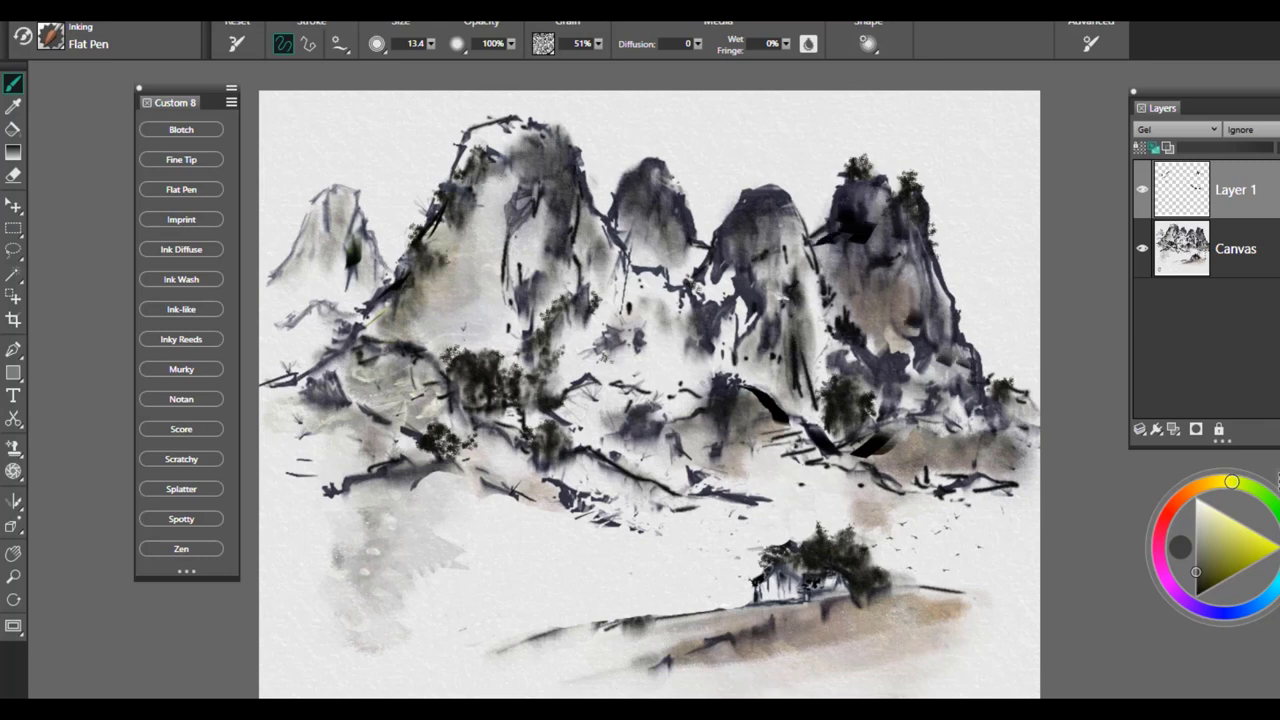
pyautogui.moveTo(636, 187); pyautogui.dragTo(620, 216)
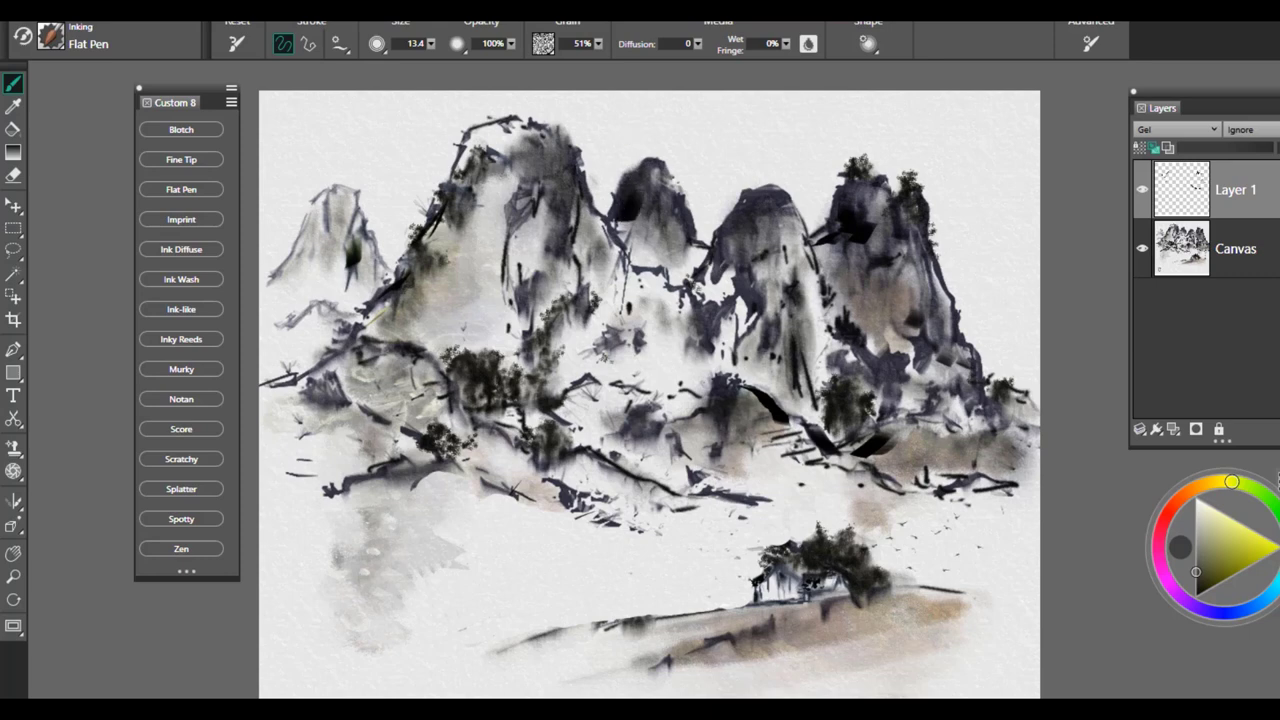
# - Strengthen the hut and the hill's ground line on both sides with Flat Pen strokes and clear the layer
pyautogui.moveTo(668, 626)
pyautogui.mouseDown()
pyautogui.moveTo(808, 601)
pyautogui.moveTo(744, 607)
pyautogui.mouseUp()
pyautogui.moveTo(630, 623); pyautogui.dragTo(802, 604)
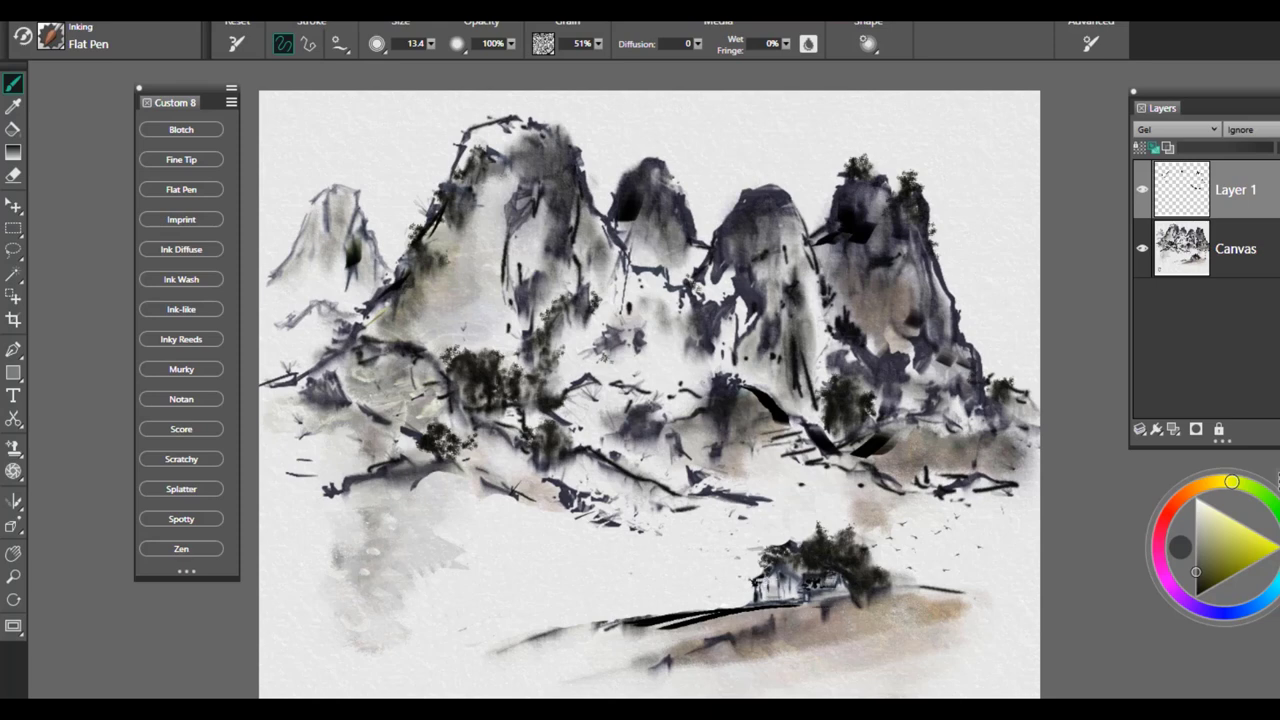
pyautogui.moveTo(760, 576); pyautogui.dragTo(772, 598)
pyautogui.moveTo(886, 586); pyautogui.dragTo(984, 605)
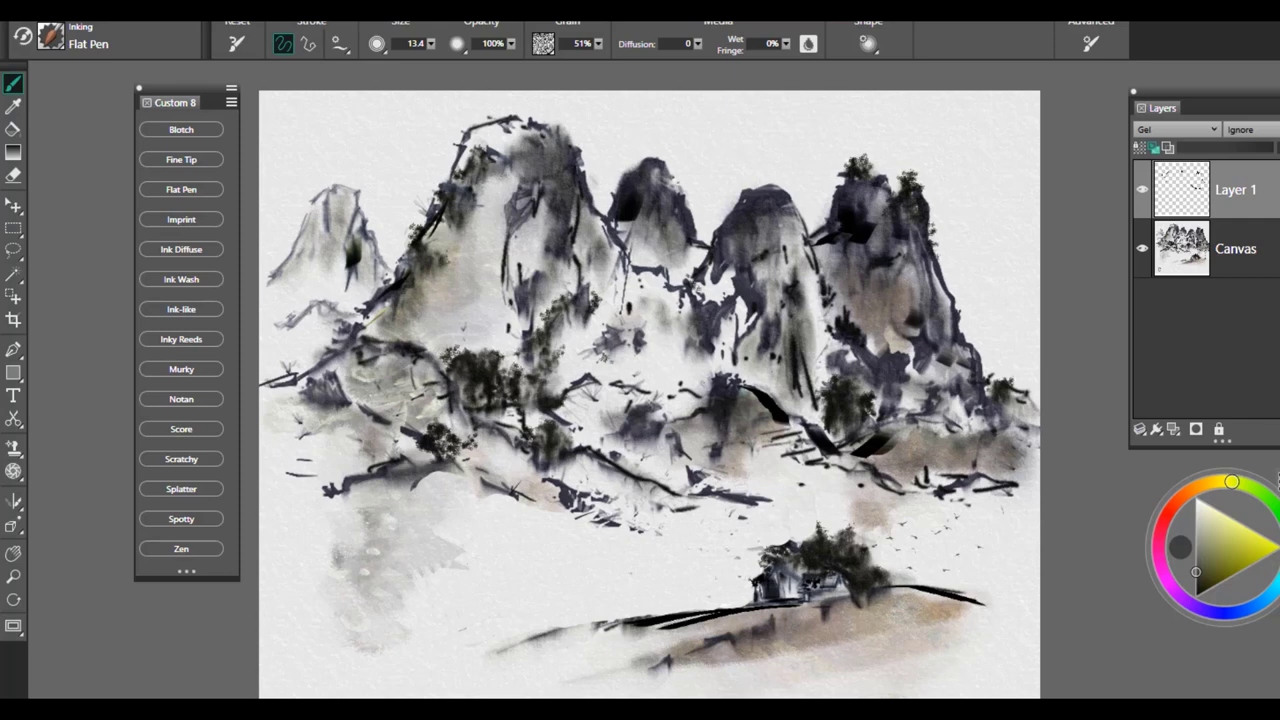
pyautogui.hotkey('ctrl', 'a')
pyautogui.press('Delete')
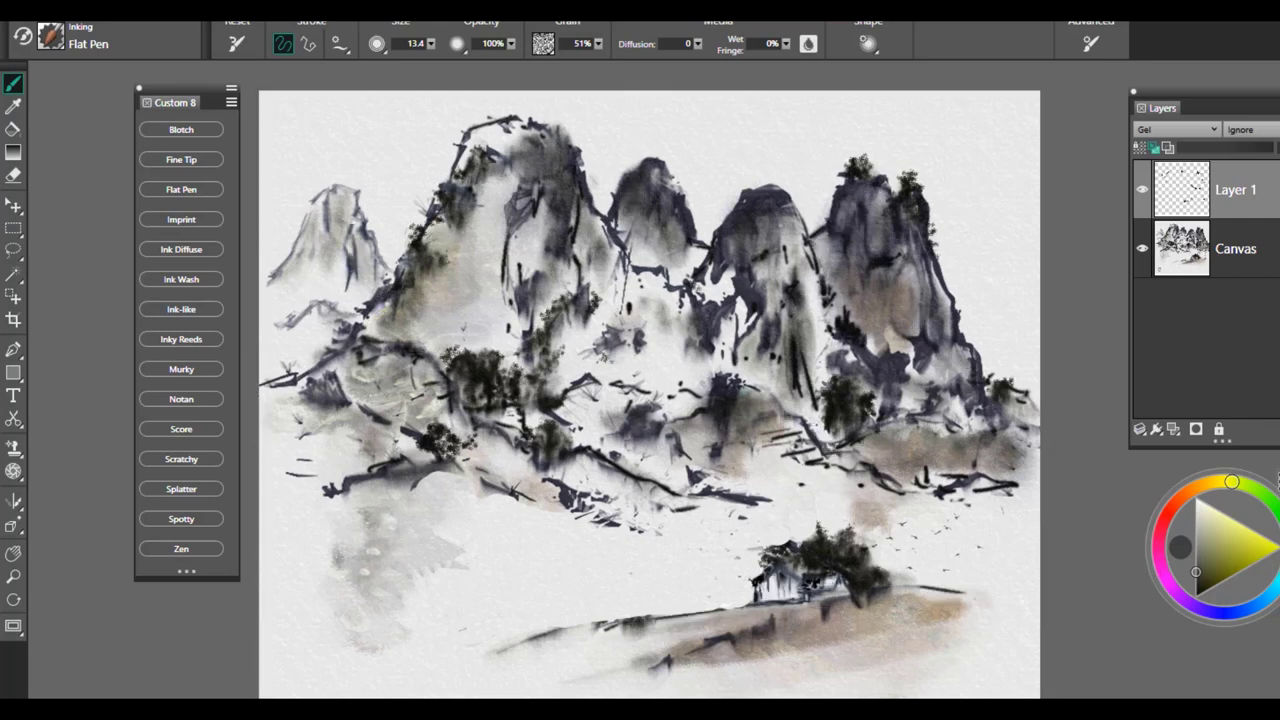
# - Stamp round Imprint dabs across the open area left of the hut and clear the layer
pyautogui.click(181, 219)
pyautogui.click(556, 578)
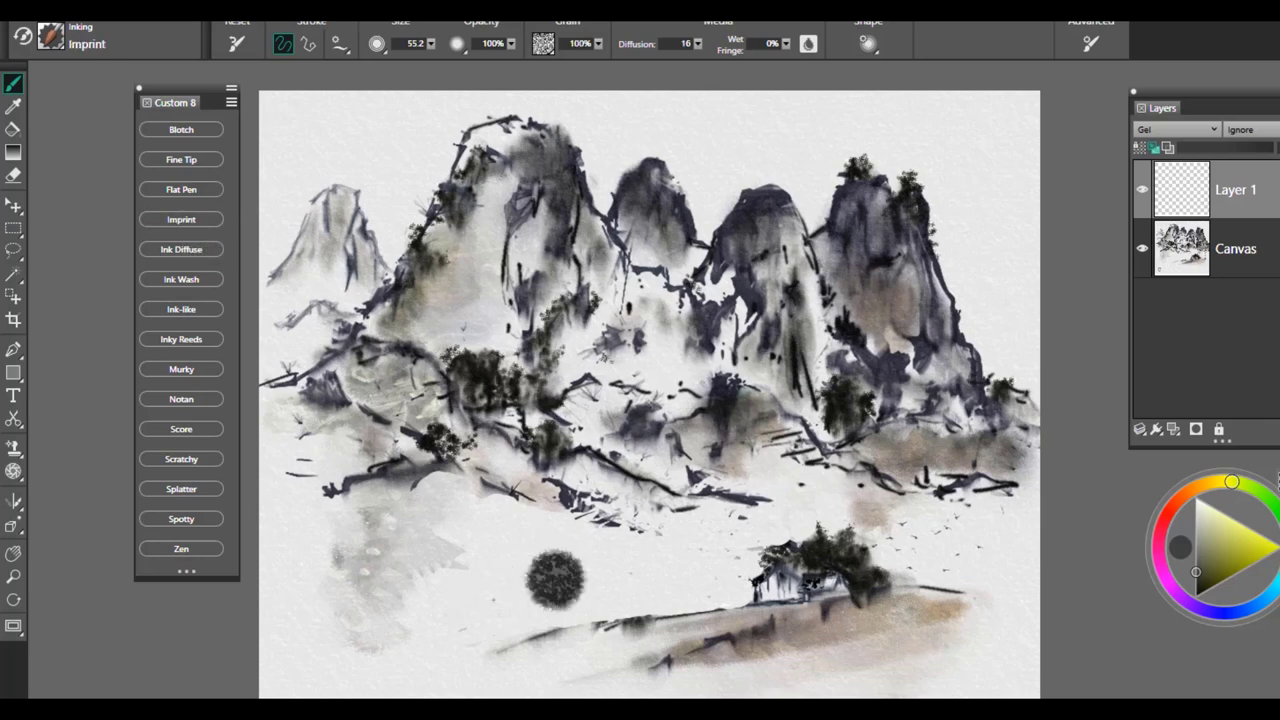
pyautogui.click(497, 597)
pyautogui.click(664, 581)
pyautogui.click(609, 587)
pyautogui.click(504, 531)
pyautogui.click(454, 553)
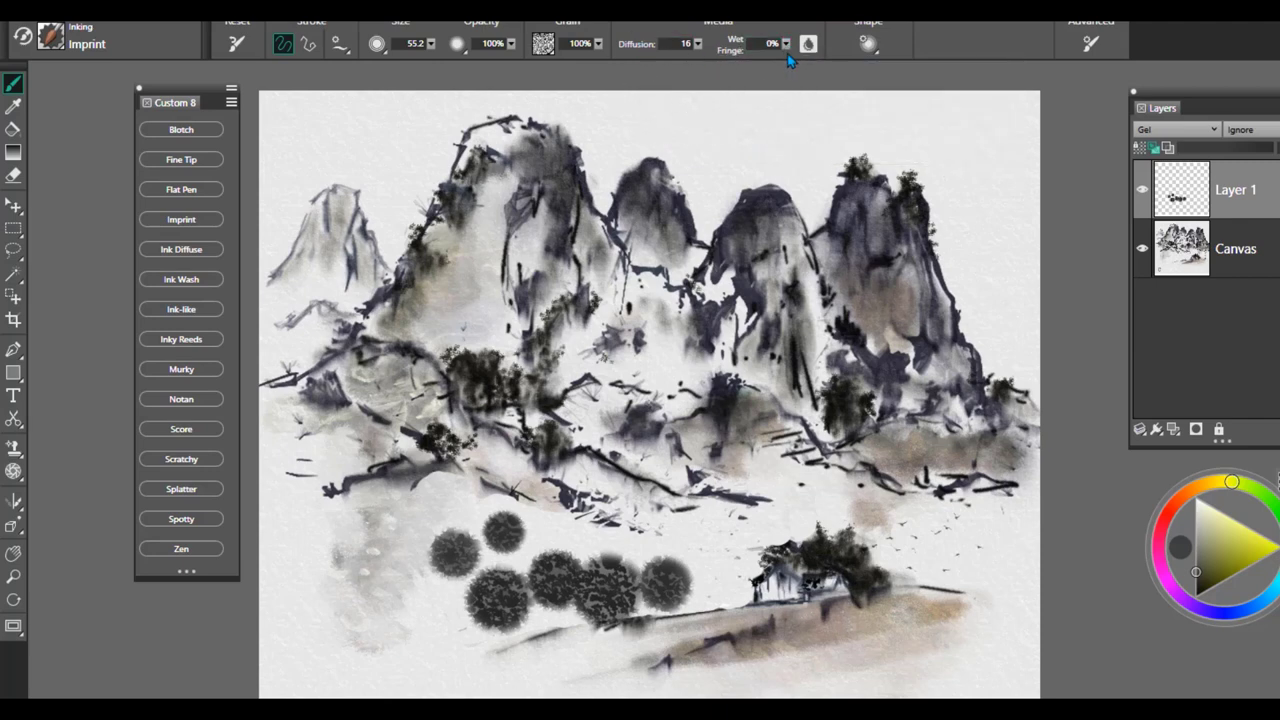
pyautogui.click(703, 540)
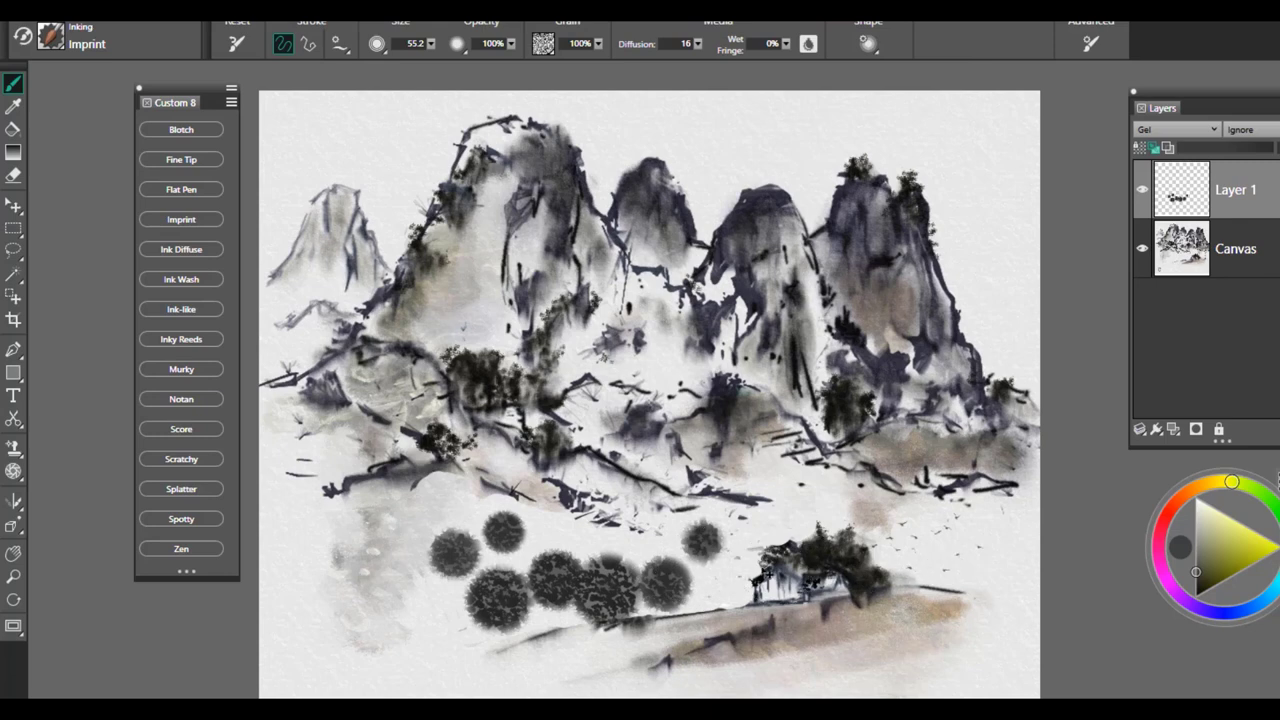
pyautogui.hotkey('ctrl', 'a')
pyautogui.press('Delete')
pyautogui.hotkey('ctrl', 'z')
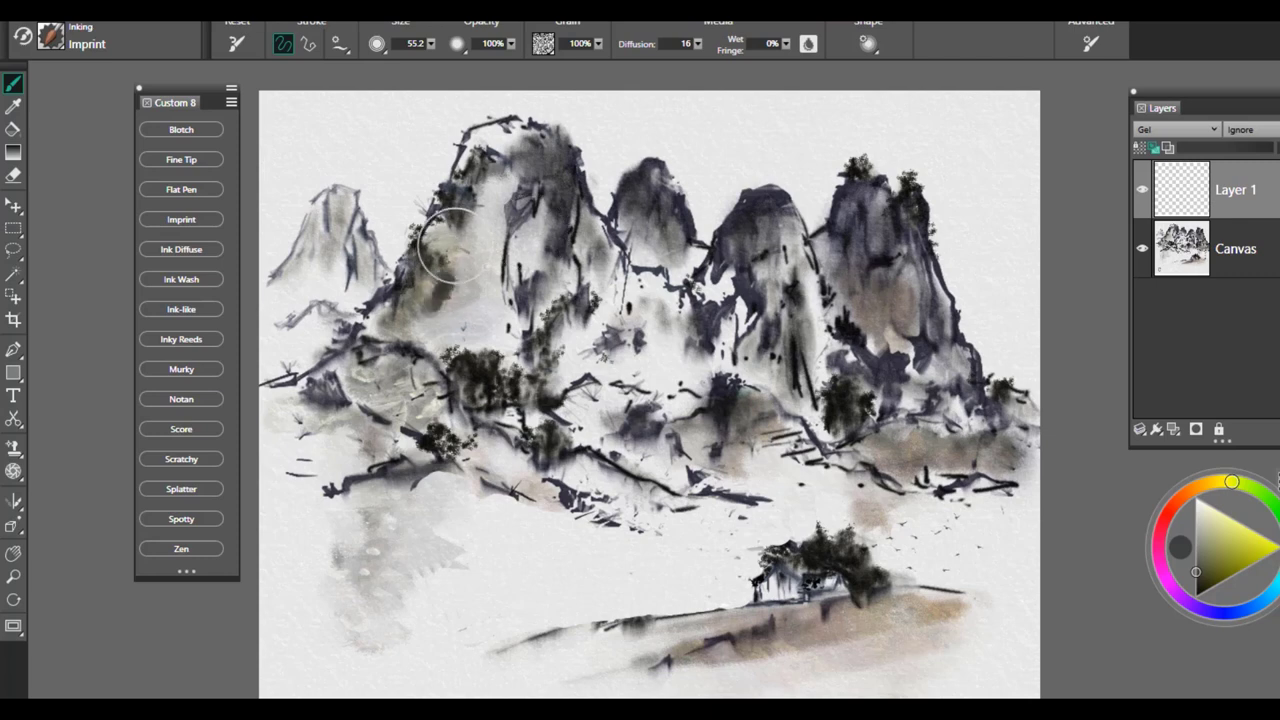
# - Shade the tallest mountain's left slope, the far-left peak, the rocks below it and the hut's hillside with the Imprint brush
pyautogui.moveTo(472, 206)
pyautogui.mouseDown()
pyautogui.moveTo(474, 224)
pyautogui.moveTo(410, 302)
pyautogui.mouseUp()
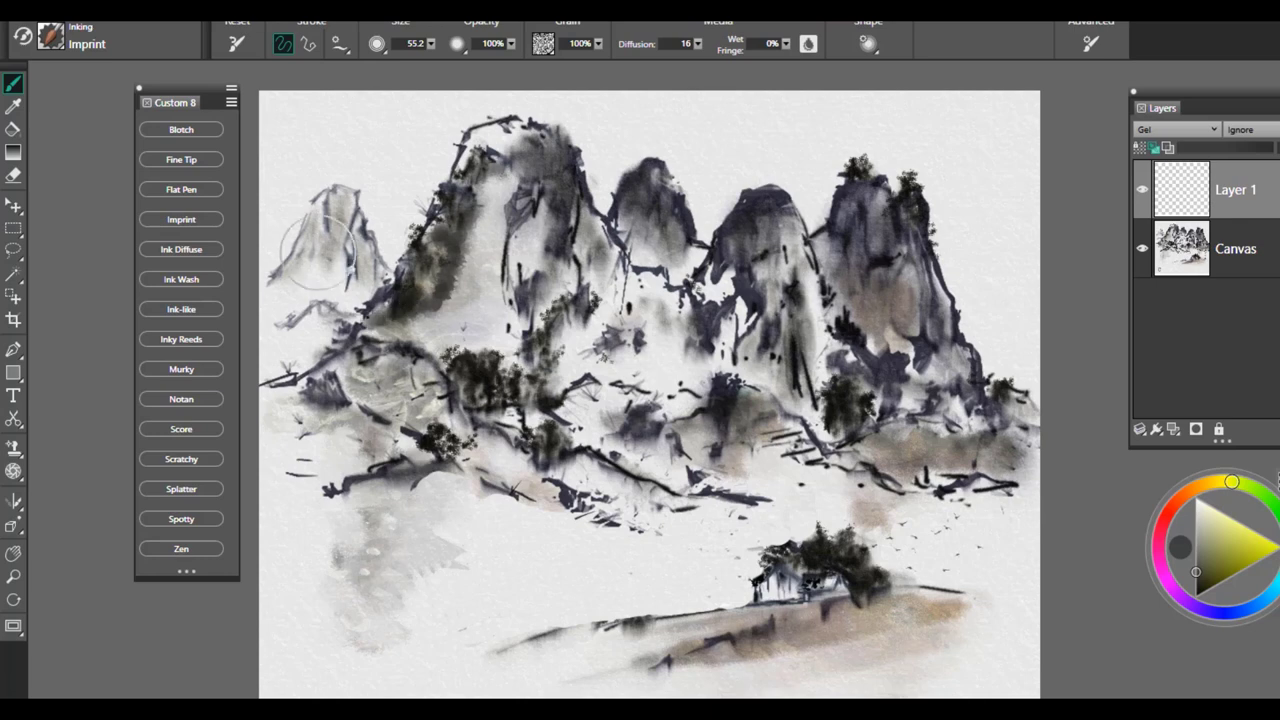
pyautogui.moveTo(318, 249)
pyautogui.mouseDown()
pyautogui.moveTo(288, 273)
pyautogui.moveTo(322, 222)
pyautogui.moveTo(323, 253)
pyautogui.moveTo(264, 314)
pyautogui.mouseUp()
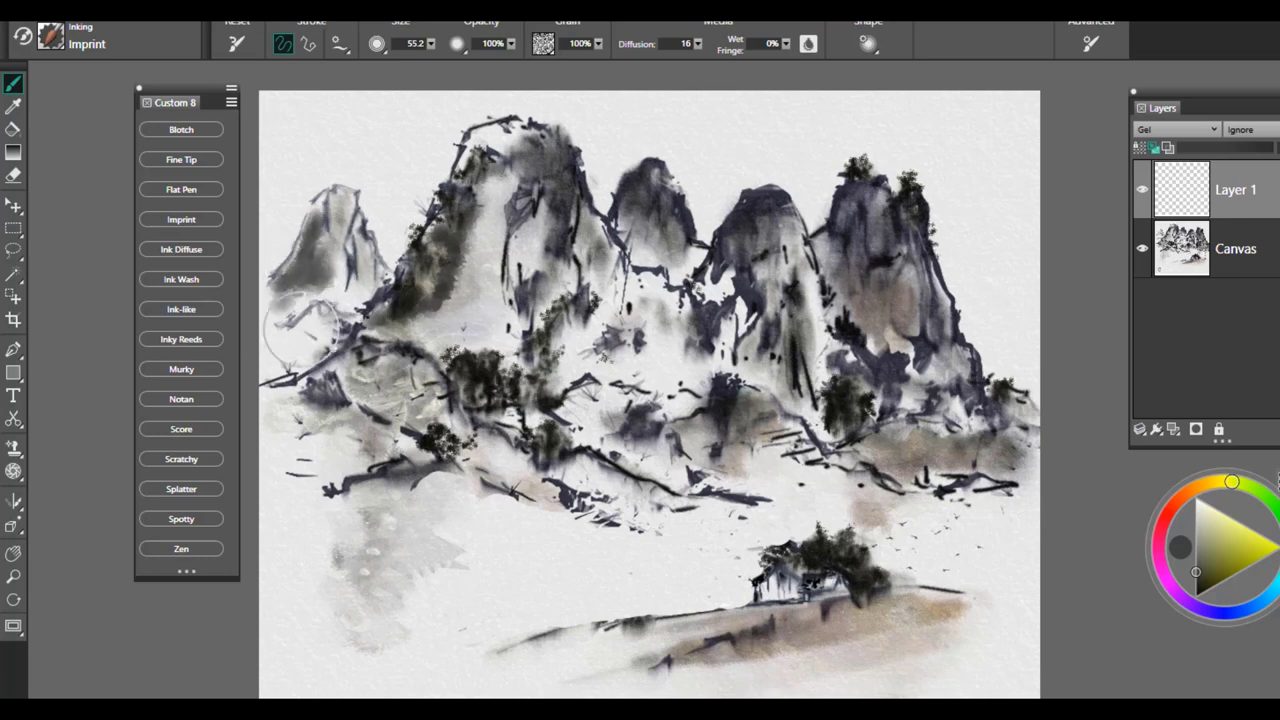
pyautogui.moveTo(354, 434); pyautogui.dragTo(316, 447)
pyautogui.moveTo(820, 630)
pyautogui.mouseDown()
pyautogui.moveTo(965, 595)
pyautogui.moveTo(1005, 600)
pyautogui.mouseUp()
# - Build up a soft grey tree clump immediately left of the hut with overlapping Imprint dabs
pyautogui.click(681, 565)
pyautogui.click(706, 578)
pyautogui.click(702, 548)
pyautogui.click(722, 555)
pyautogui.click(720, 578)
pyautogui.click(733, 574)
pyautogui.click(738, 590)
pyautogui.click(750, 573)
pyautogui.click(733, 597)
pyautogui.click(715, 592)
pyautogui.click(725, 568)
pyautogui.click(740, 553)
pyautogui.click(702, 596)
pyautogui.click(708, 575)
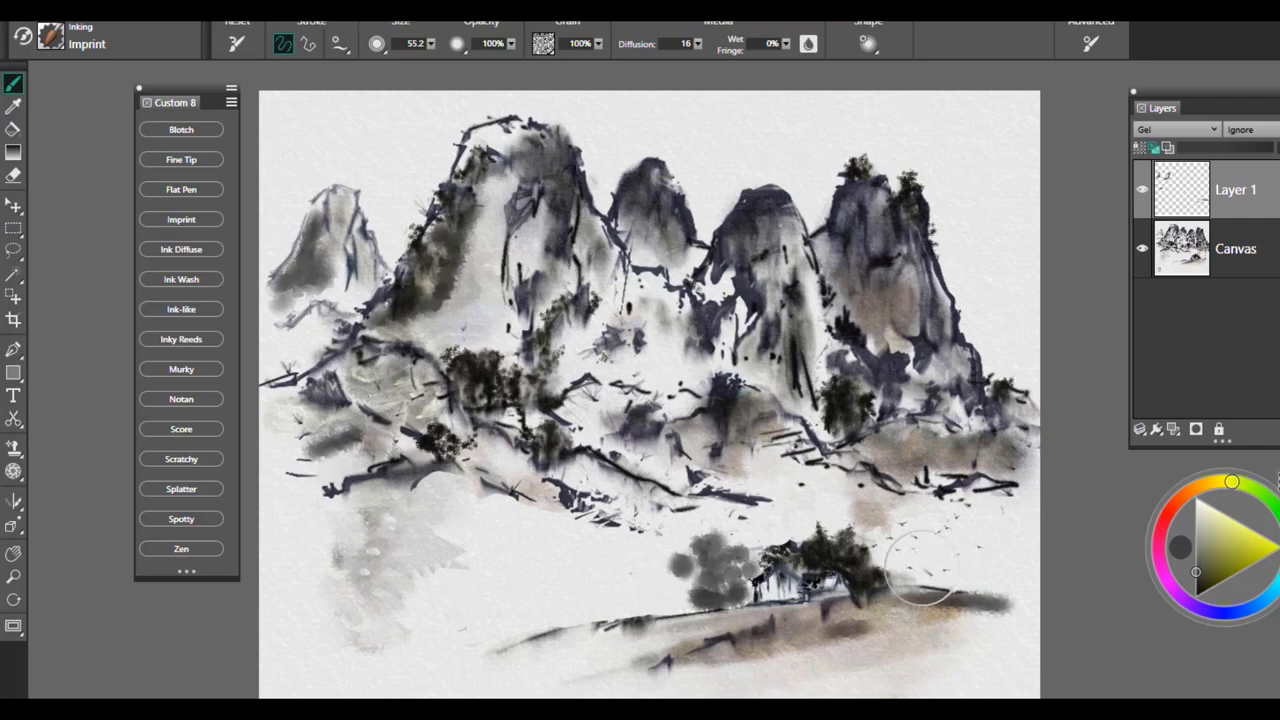
# - Add grey Imprint foliage dabs on the right side of the trees behind the hut
pyautogui.click(890, 562)
pyautogui.click(886, 565)
pyautogui.click(917, 577)
pyautogui.click(904, 561)
pyautogui.click(895, 556)
# - Dab a row of low grey bushes along the ground line left of the hut's tree clump
pyautogui.click(757, 566)
pyautogui.click(672, 605)
pyautogui.click(634, 595)
pyautogui.click(642, 597)
pyautogui.click(660, 604)
pyautogui.click(640, 612)
pyautogui.click(666, 597)
pyautogui.click(677, 592)
pyautogui.click(680, 600)
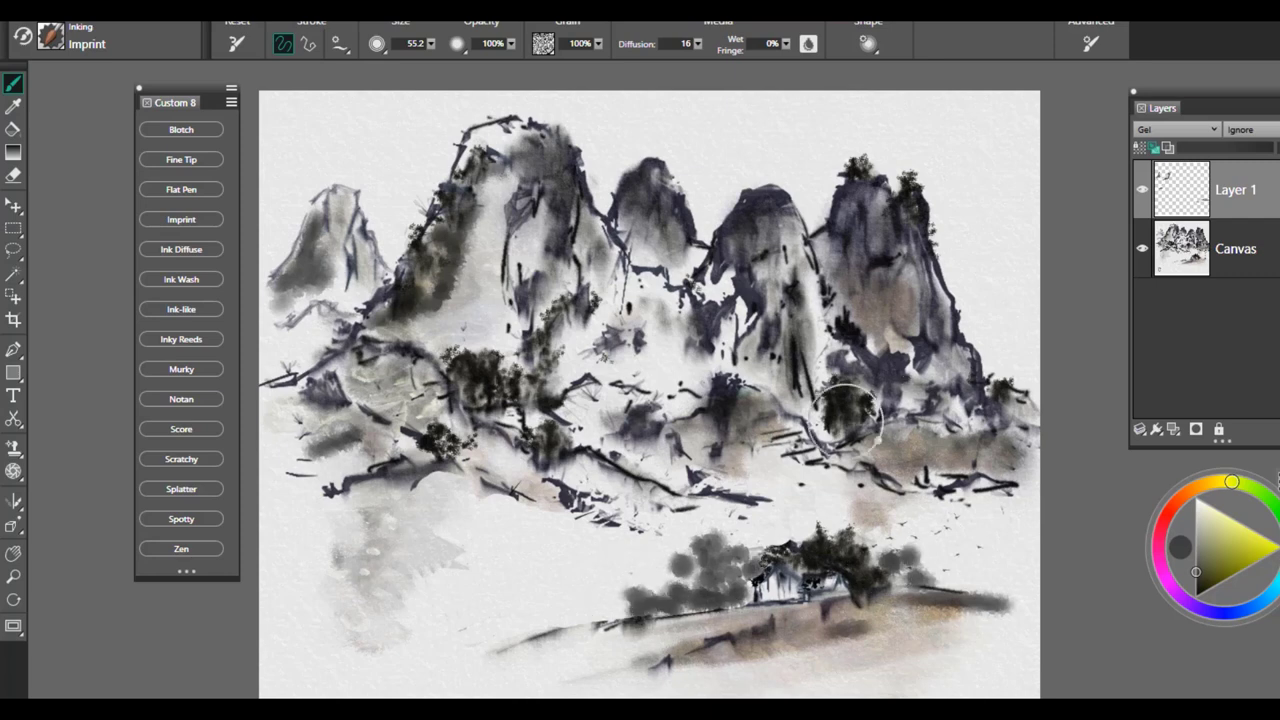
# - Dab dark Imprint bushes on the middle-ground rocks above the hut and farther right, using a near-black color sampled from the rocks
pyautogui.click(740, 484)
pyautogui.click(756, 490)
pyautogui.click(730, 484)
pyautogui.click(724, 487)
pyautogui.keyDown('alt'); pyautogui.click(721, 411); pyautogui.keyUp('alt')
pyautogui.click(735, 480)
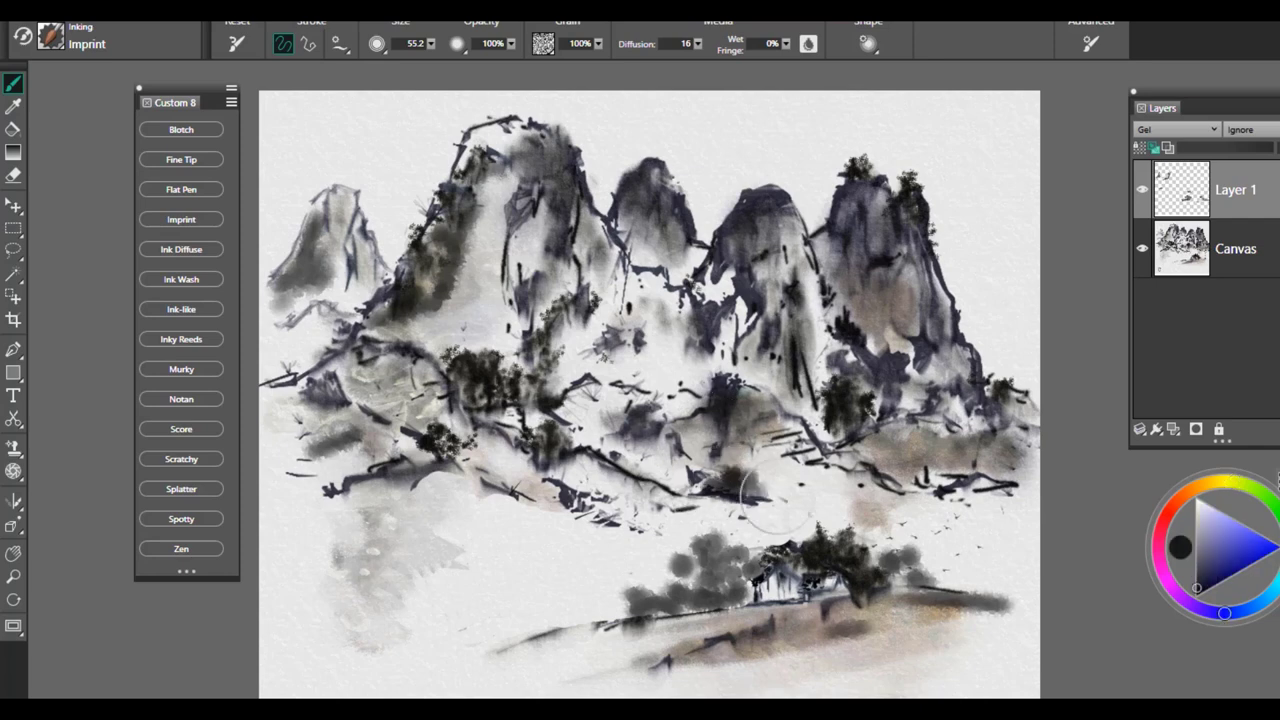
pyautogui.click(888, 462)
pyautogui.moveTo(905, 461); pyautogui.dragTo(946, 473)
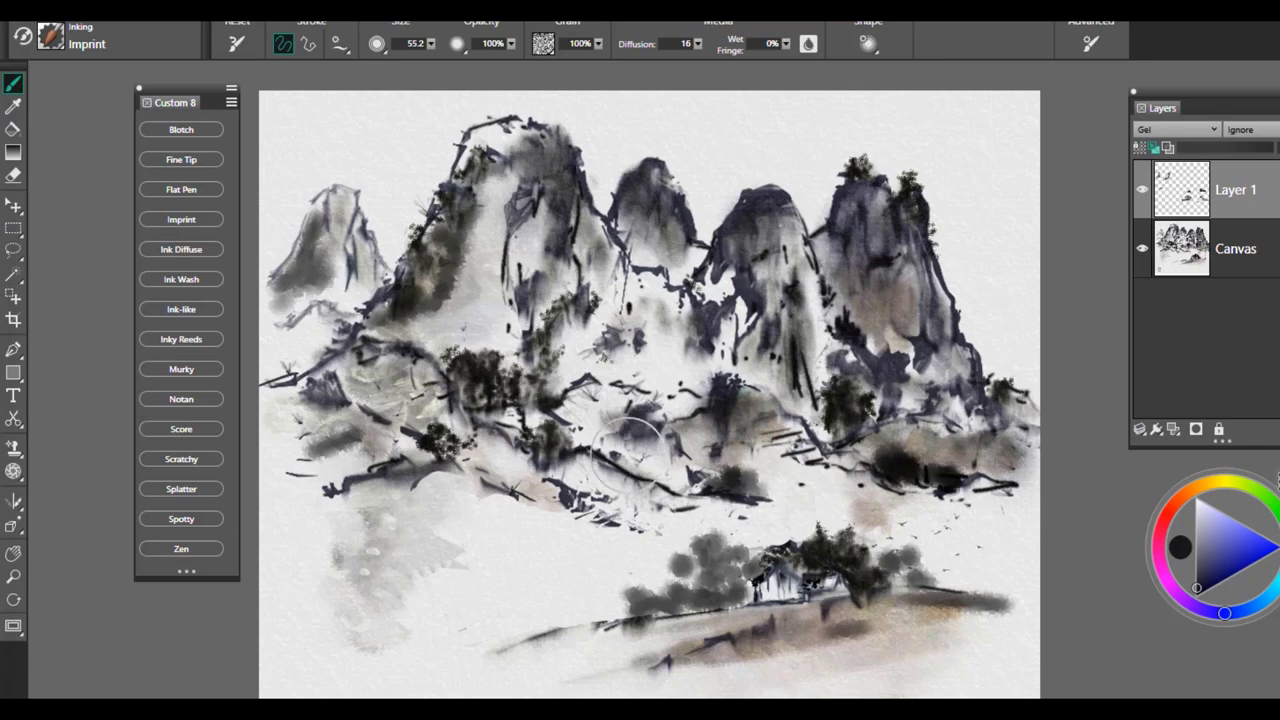
# - Dab dark Imprint bushes on the left and center lower rocks, in the mist below them, and right of the hut's trees
pyautogui.click(601, 490)
pyautogui.click(373, 464)
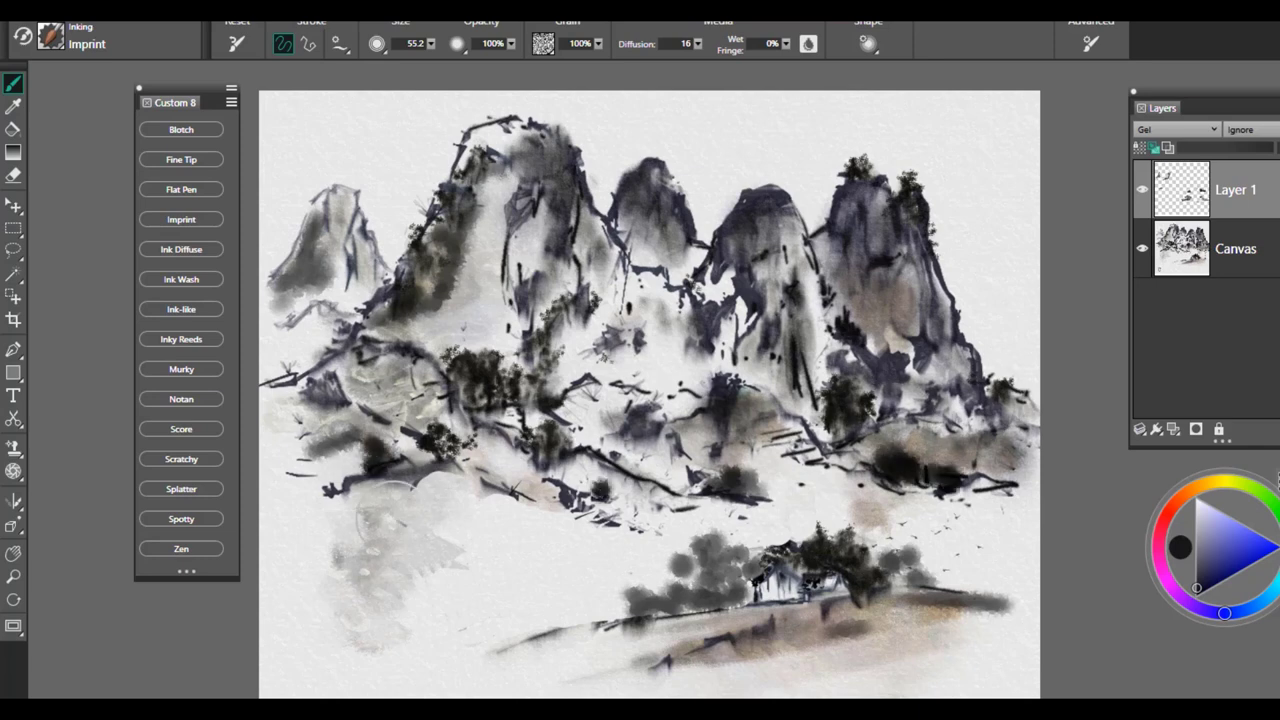
pyautogui.click(433, 516)
pyautogui.click(467, 541)
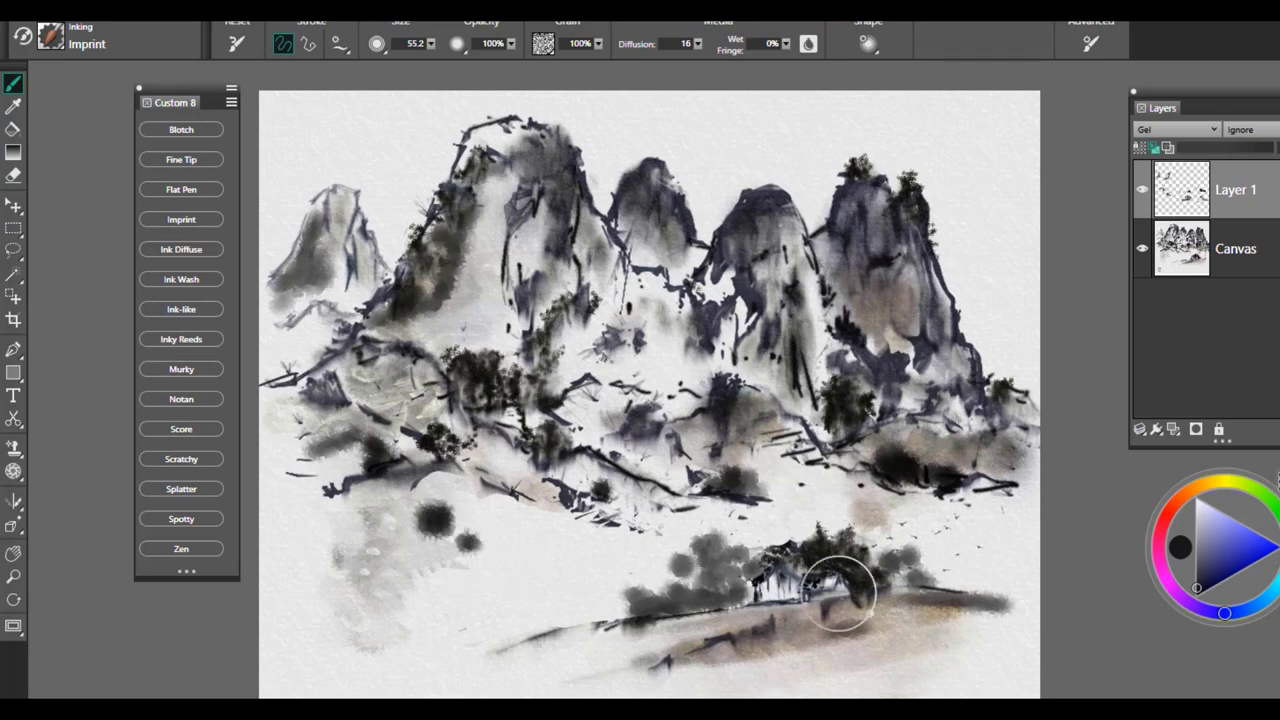
pyautogui.click(945, 575)
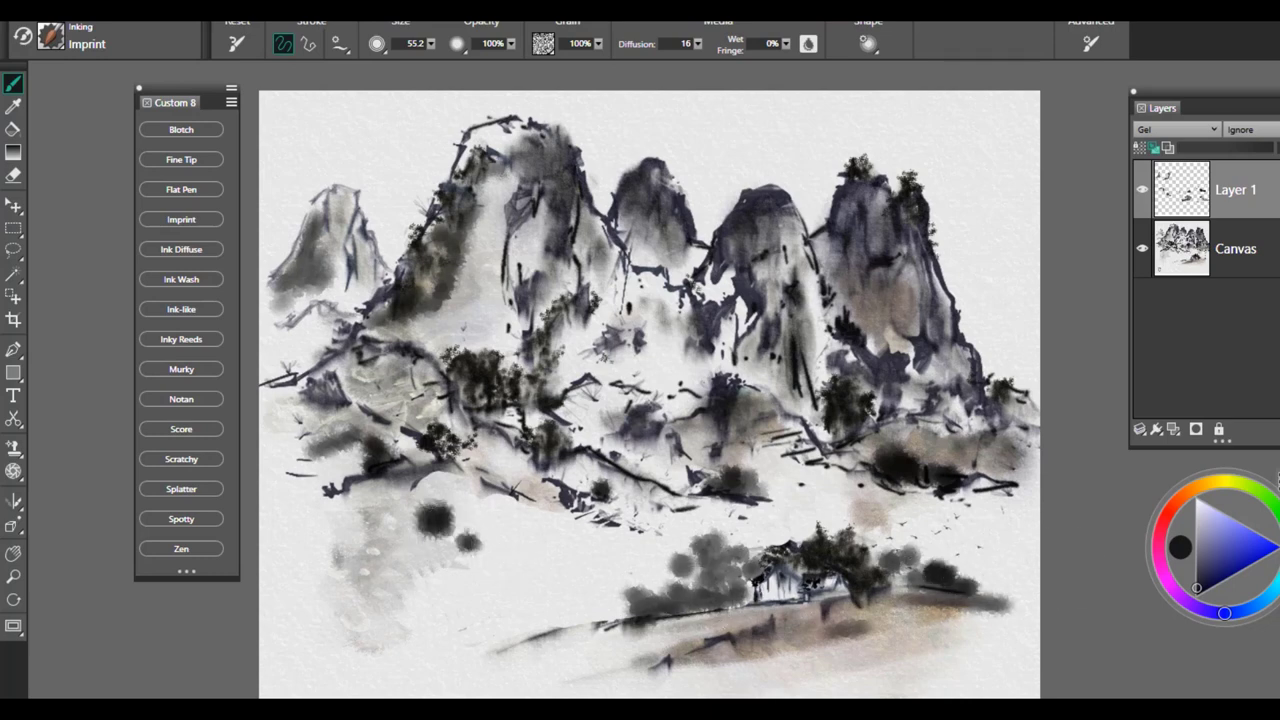
# - Clear all strokes from Layer 1 and select the Ink Diffuse brush
pyautogui.hotkey('ctrl', 'a')
pyautogui.press('Delete')
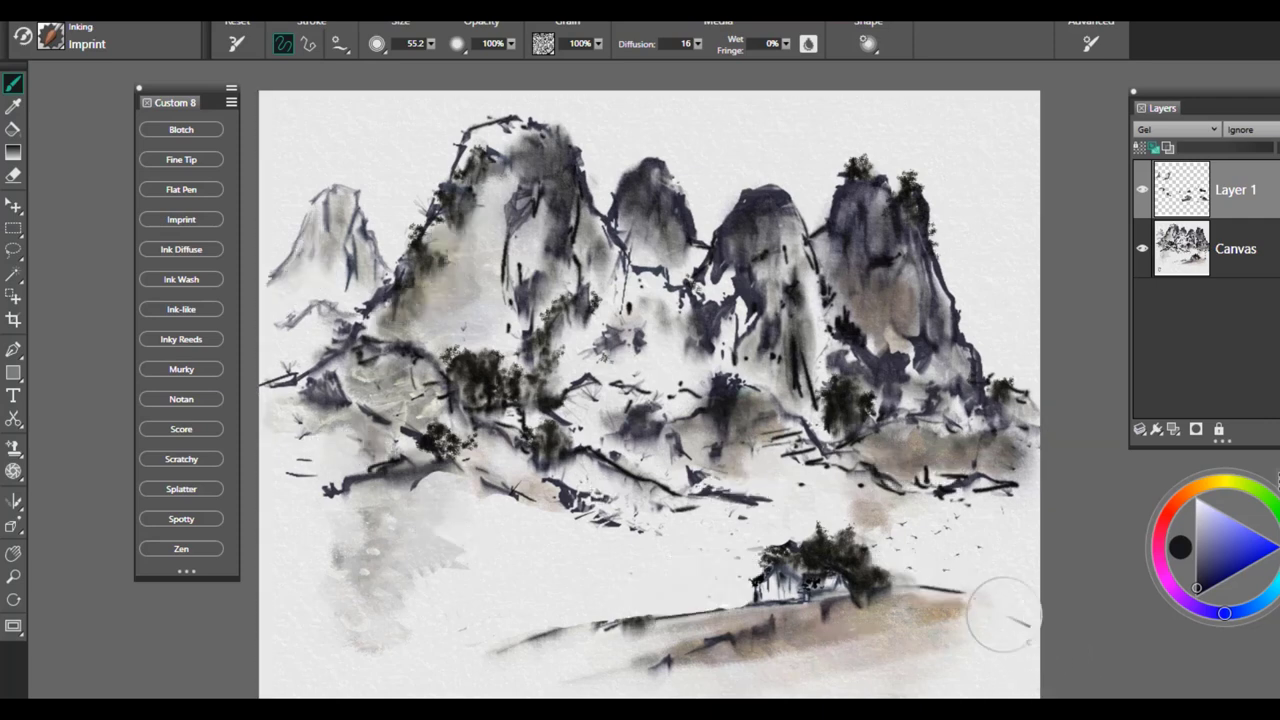
pyautogui.click(186, 253)
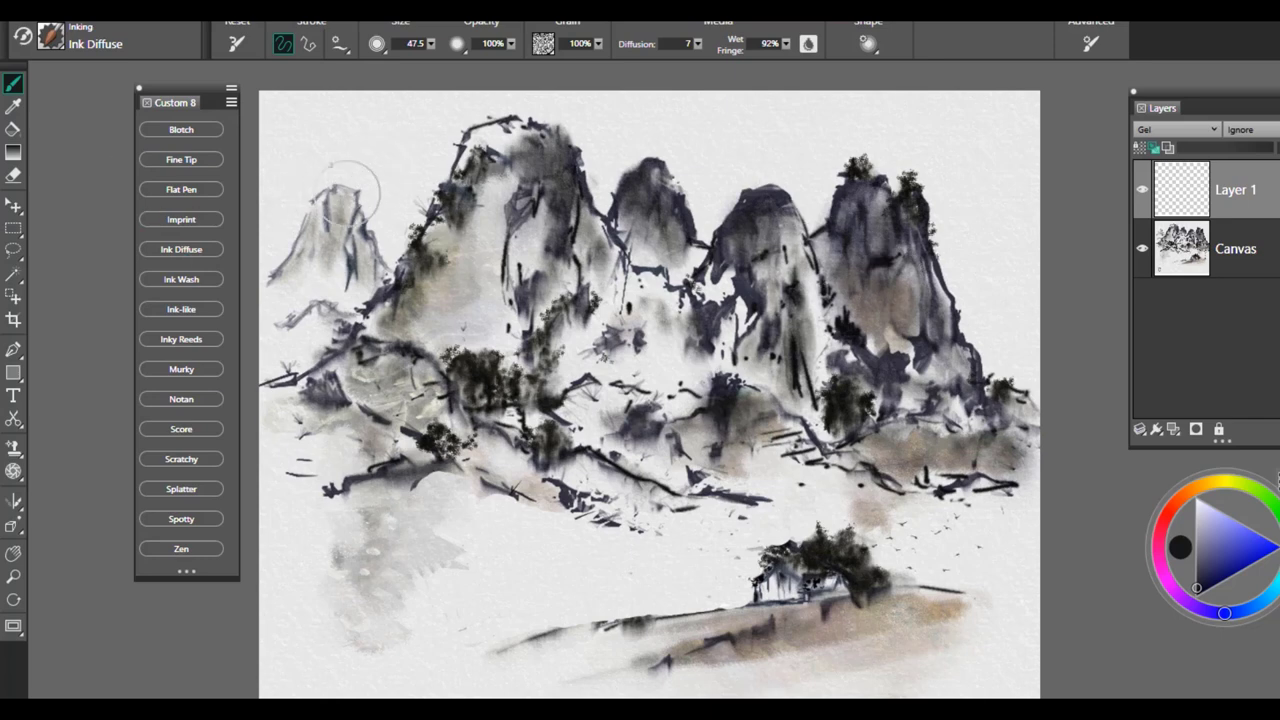
# - Draw dark Fine Tip contour lines along the hut's ground line and the lower edges of the middle-ground rocks
pyautogui.click(185, 165)
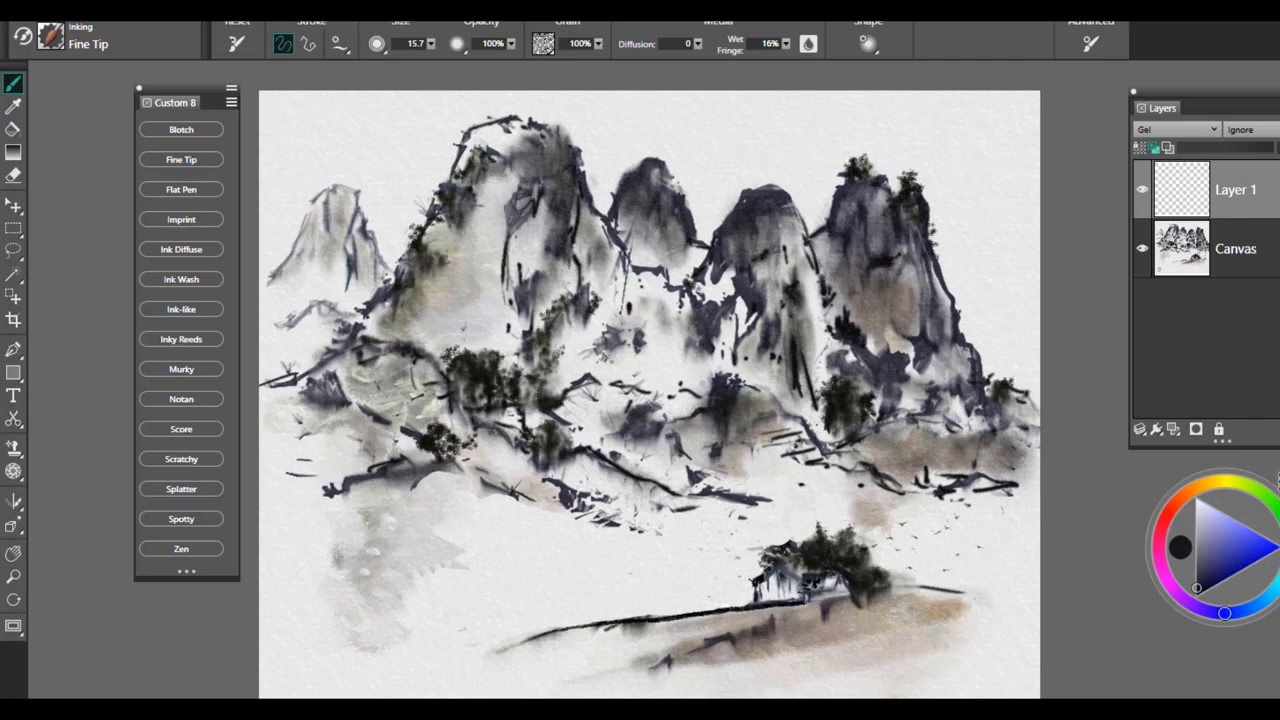
pyautogui.moveTo(960, 588); pyautogui.dragTo(1013, 597)
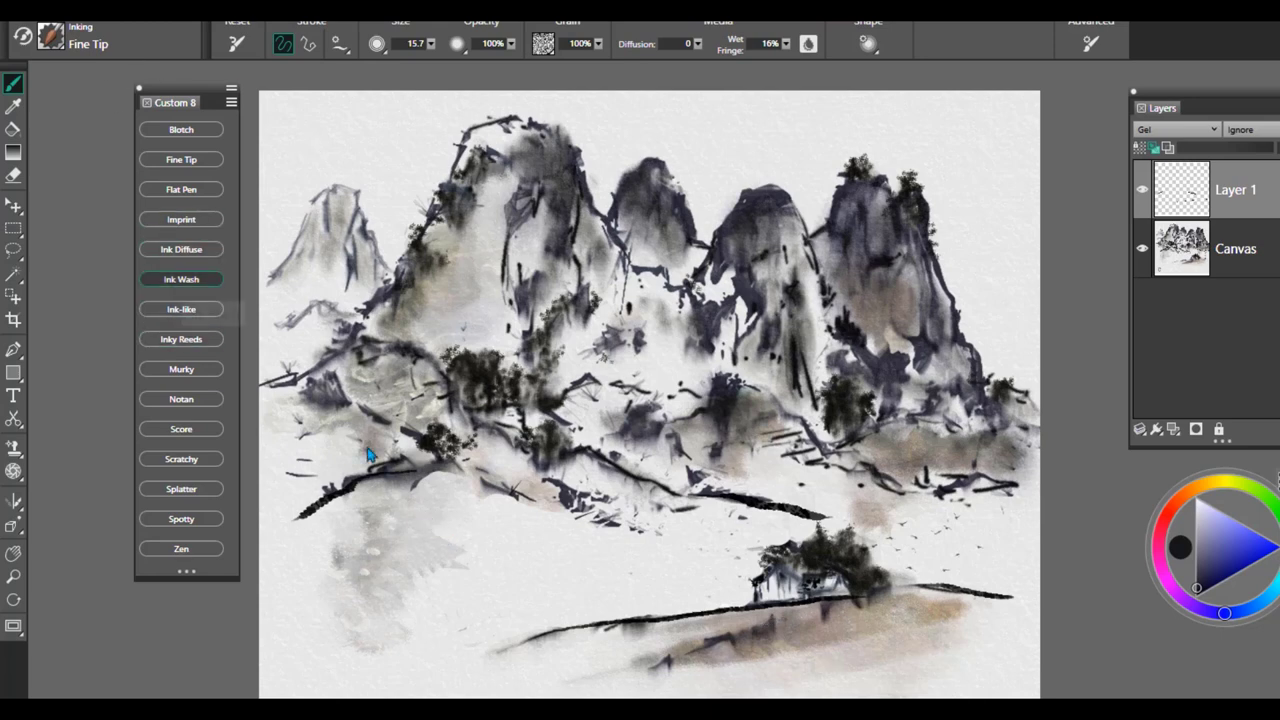
# - Go over the contour lines with the Ink Diffuse brush at size 22.2 and Diffusion 20 to feather their edges
pyautogui.click(185, 250)
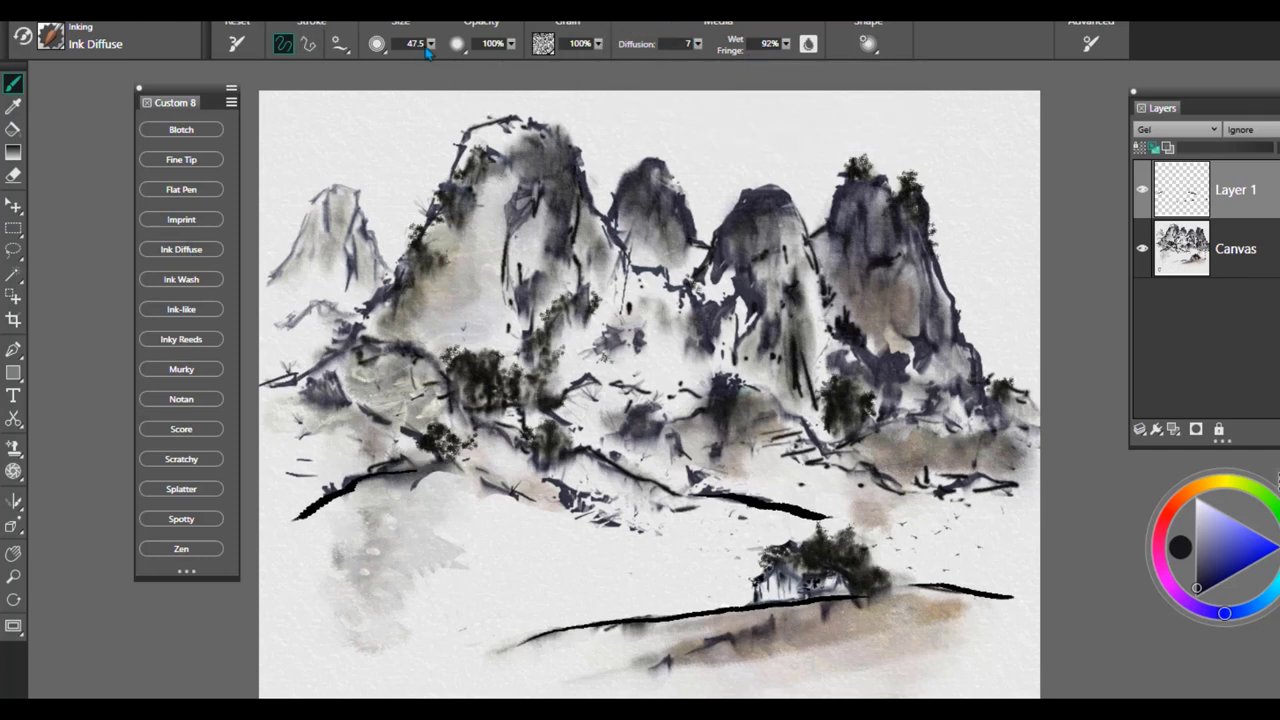
pyautogui.click(235, 44)
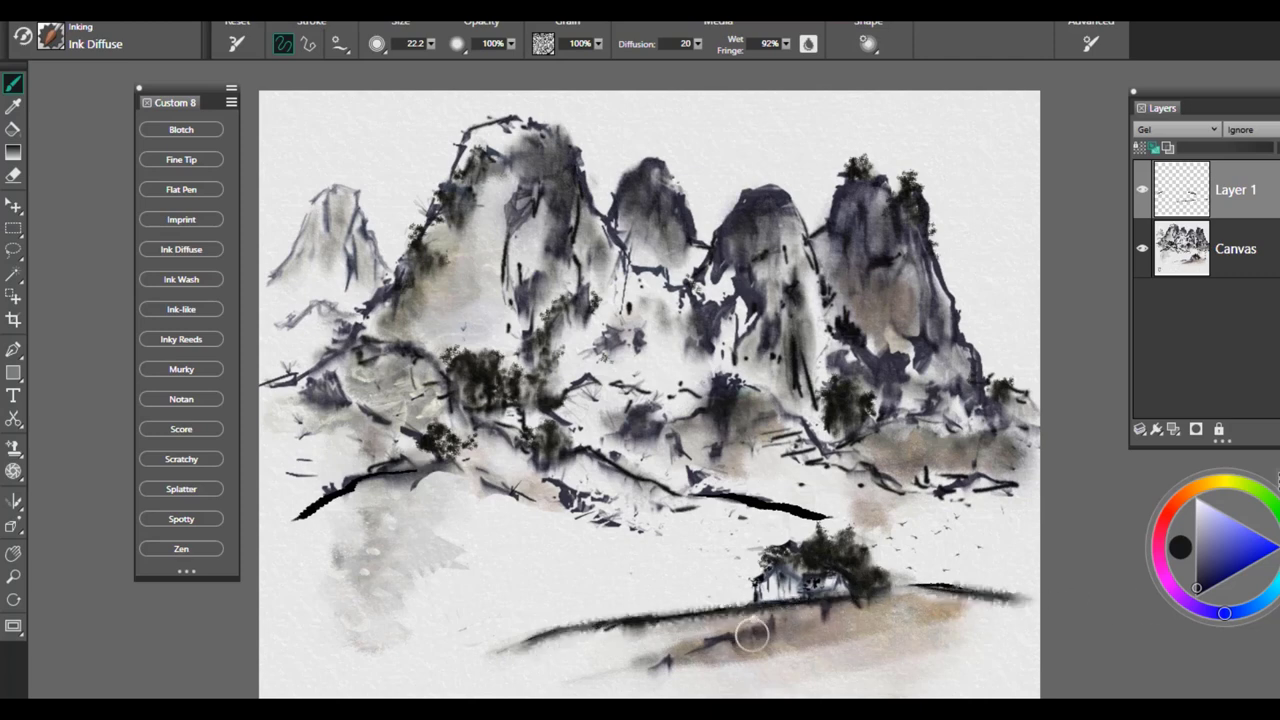
pyautogui.moveTo(292, 513)
pyautogui.mouseDown()
pyautogui.moveTo(381, 477)
pyautogui.moveTo(456, 468)
pyautogui.moveTo(538, 499)
pyautogui.mouseUp()
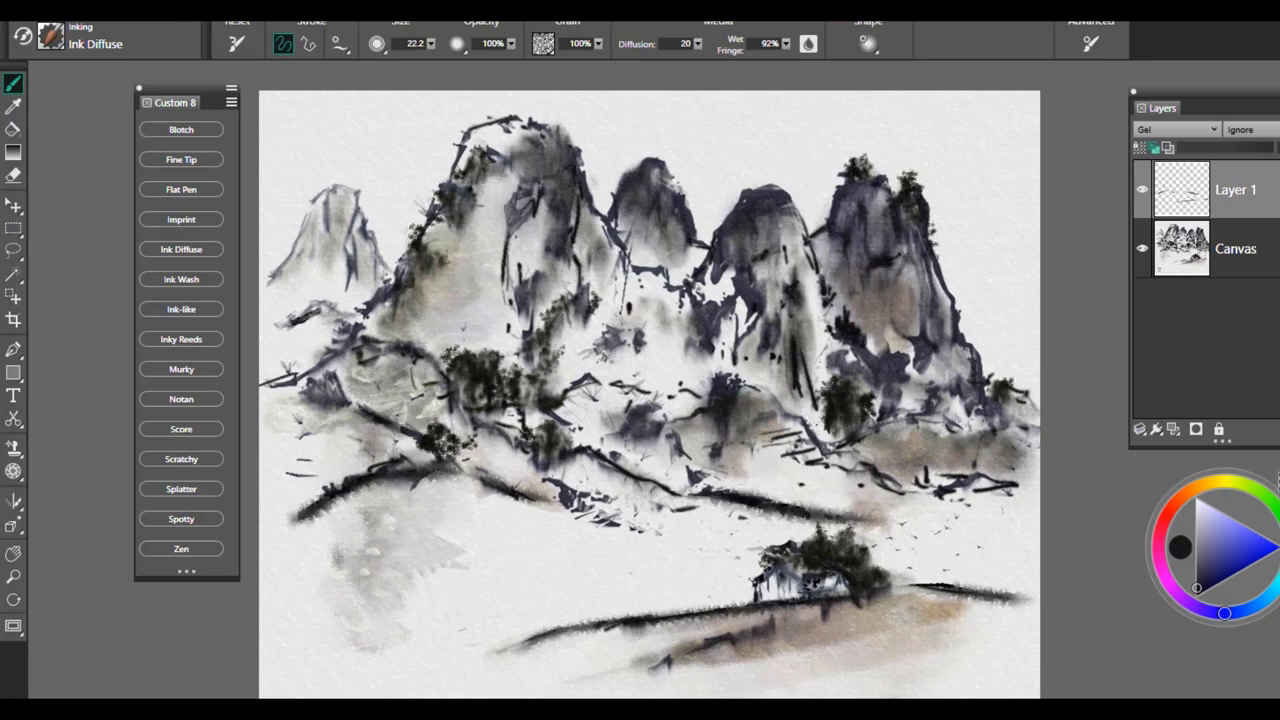
# - Add Ink Diffuse strokes along the small far-left ridge, the tall left mountain's slope, the central rock base, and the slope below the hut
pyautogui.moveTo(284, 326)
pyautogui.mouseDown()
pyautogui.moveTo(308, 315)
pyautogui.moveTo(243, 337)
pyautogui.mouseUp()
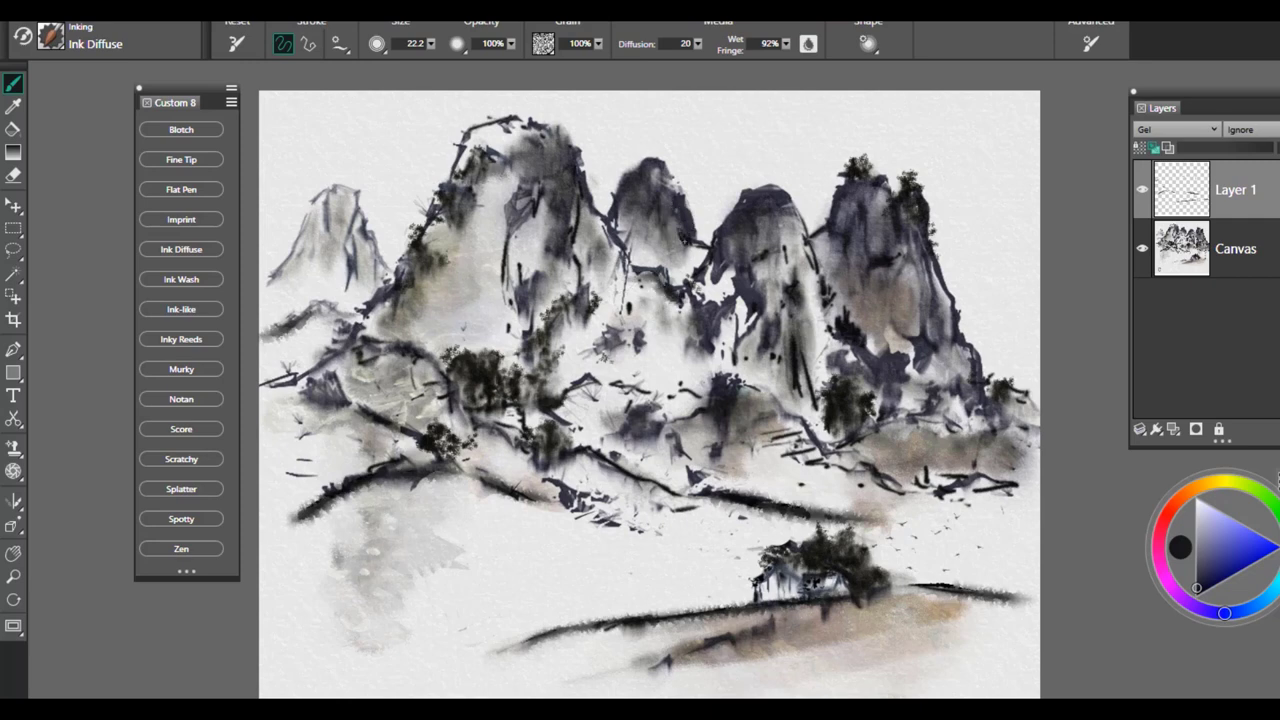
pyautogui.moveTo(482, 130)
pyautogui.mouseDown()
pyautogui.moveTo(445, 180)
pyautogui.moveTo(400, 300)
pyautogui.moveTo(340, 325)
pyautogui.mouseUp()
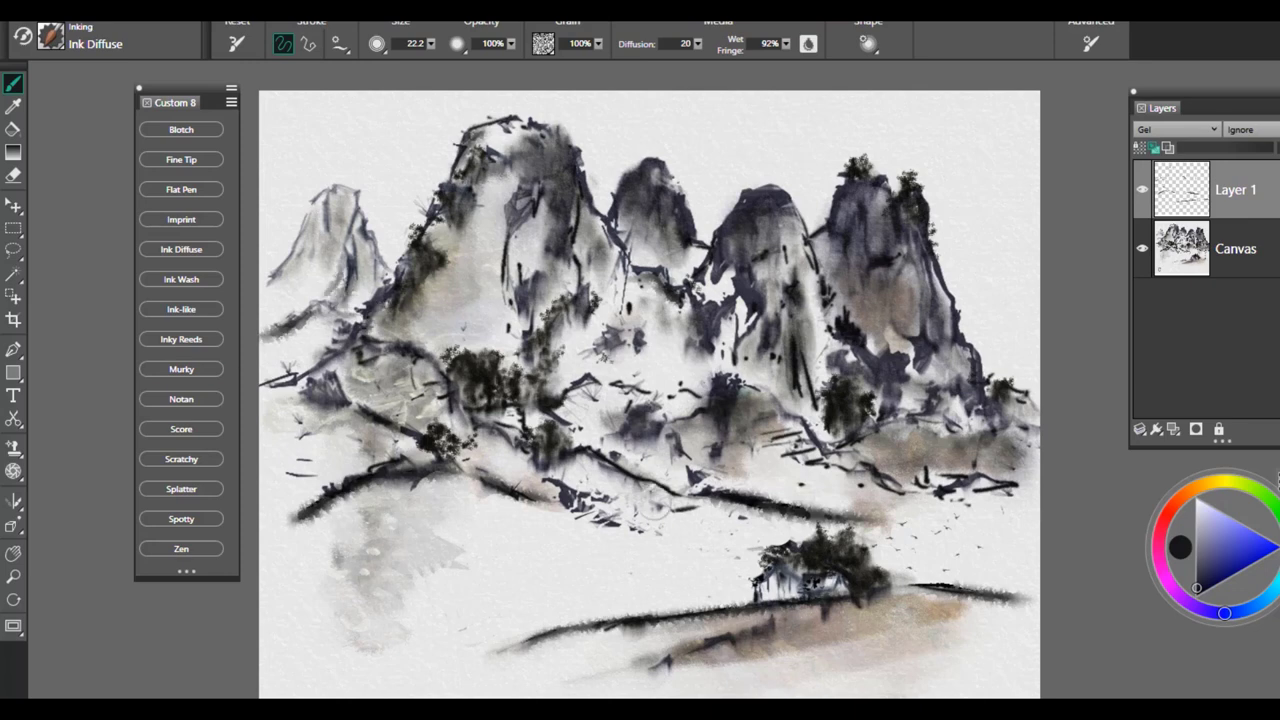
pyautogui.moveTo(664, 509); pyautogui.dragTo(757, 520)
pyautogui.moveTo(822, 610)
pyautogui.mouseDown()
pyautogui.moveTo(650, 641)
pyautogui.moveTo(640, 666)
pyautogui.moveTo(990, 625)
pyautogui.mouseUp()
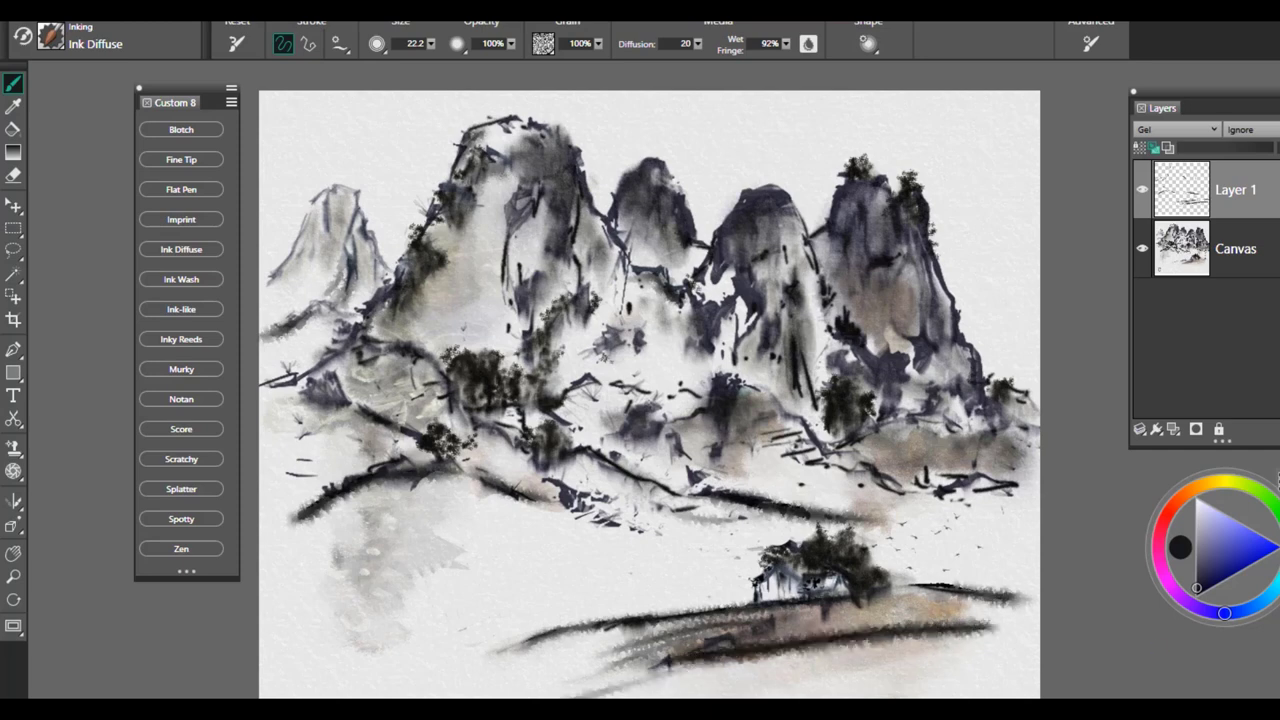
# - Erase everything painted on Layer 1 and remove the selection
pyautogui.hotkey('ctrl', 'a')
pyautogui.press('Delete')
pyautogui.hotkey('ctrl', 'd')
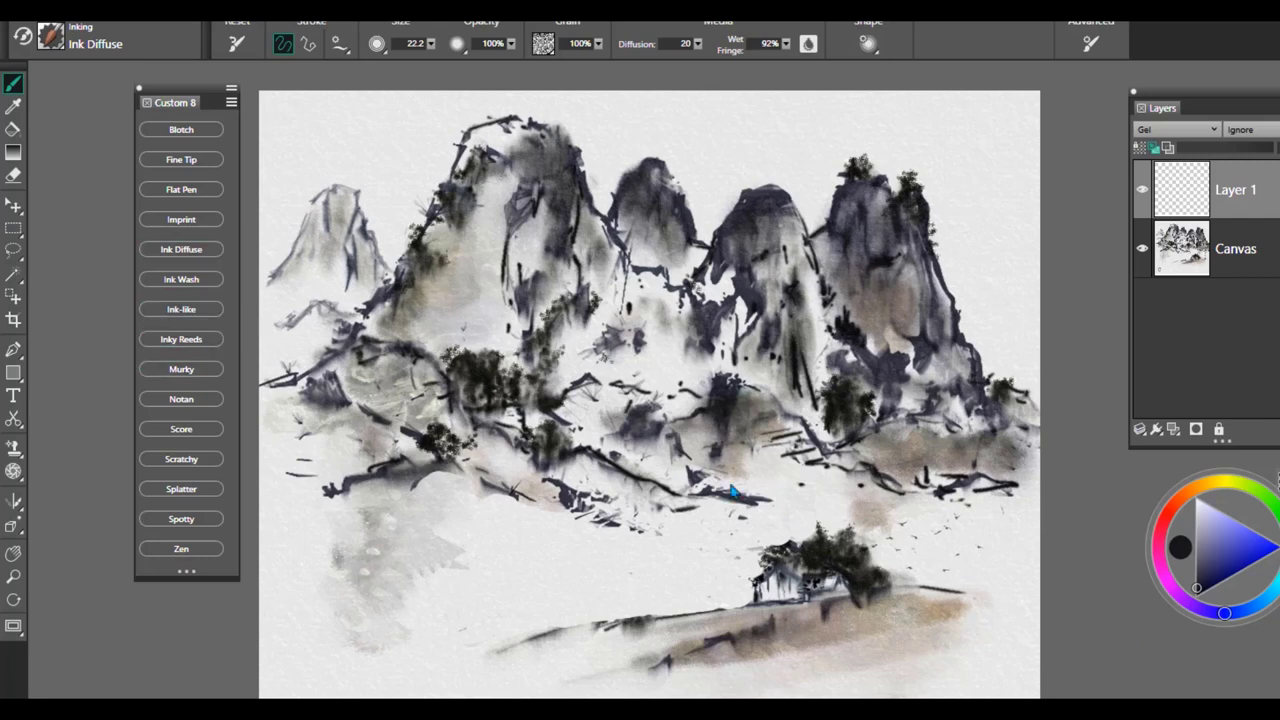
# - Shade the tall left mountain, the far-left mountain, and the rocks above the hut with near-black Ink Wash strokes
pyautogui.click(181, 279)
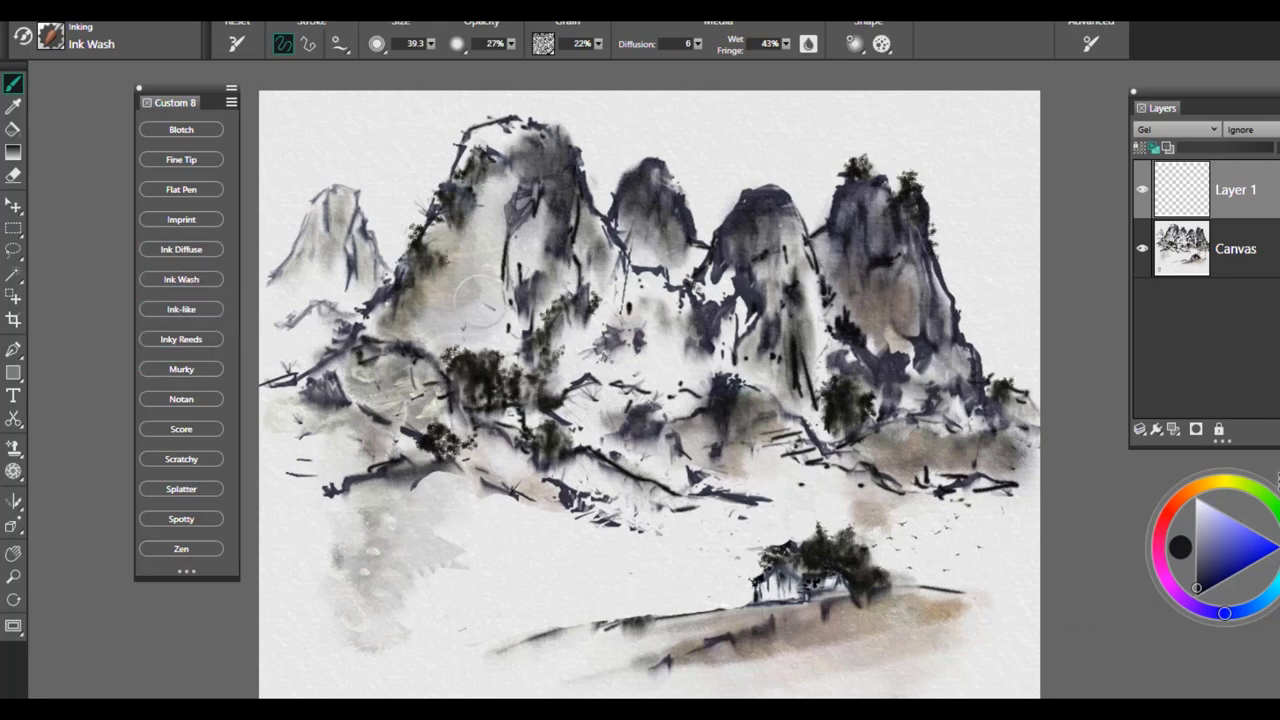
pyautogui.moveTo(472, 263)
pyautogui.mouseDown()
pyautogui.moveTo(455, 300)
pyautogui.moveTo(402, 322)
pyautogui.moveTo(450, 277)
pyautogui.moveTo(403, 316)
pyautogui.mouseUp()
pyautogui.moveTo(474, 222); pyautogui.dragTo(406, 352)
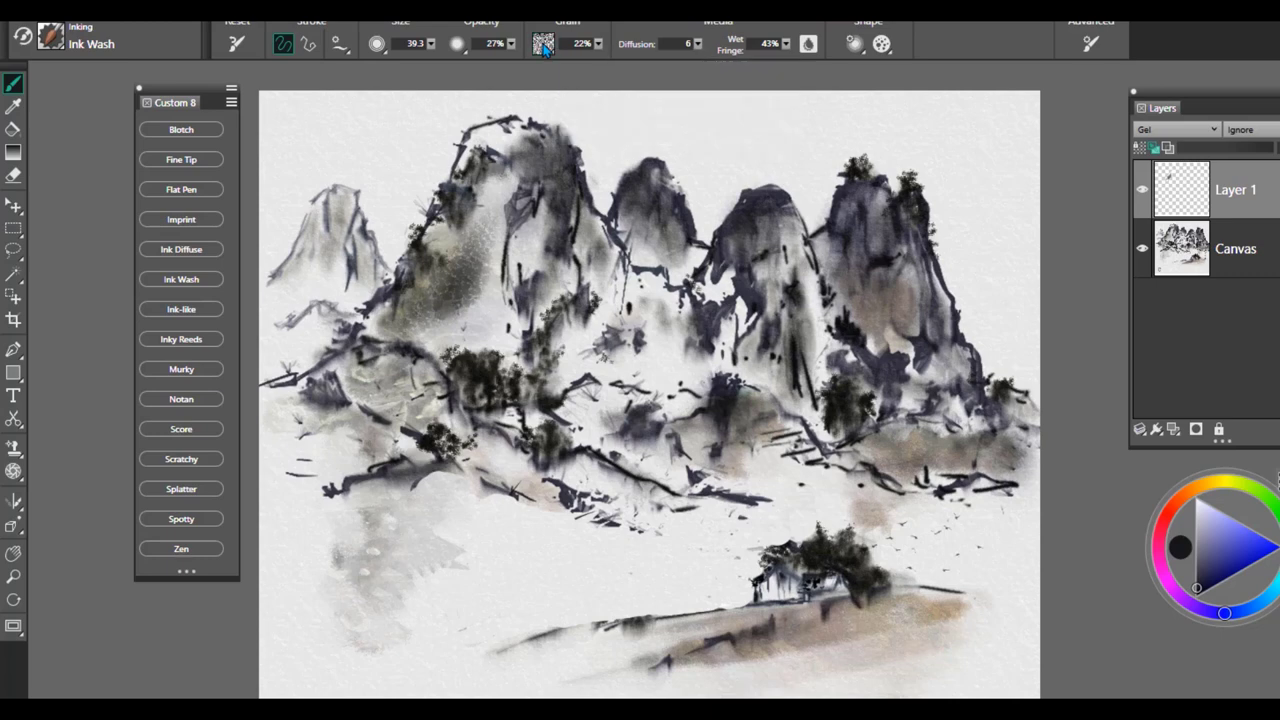
pyautogui.moveTo(306, 238)
pyautogui.mouseDown()
pyautogui.moveTo(283, 298)
pyautogui.moveTo(323, 255)
pyautogui.moveTo(285, 300)
pyautogui.mouseUp()
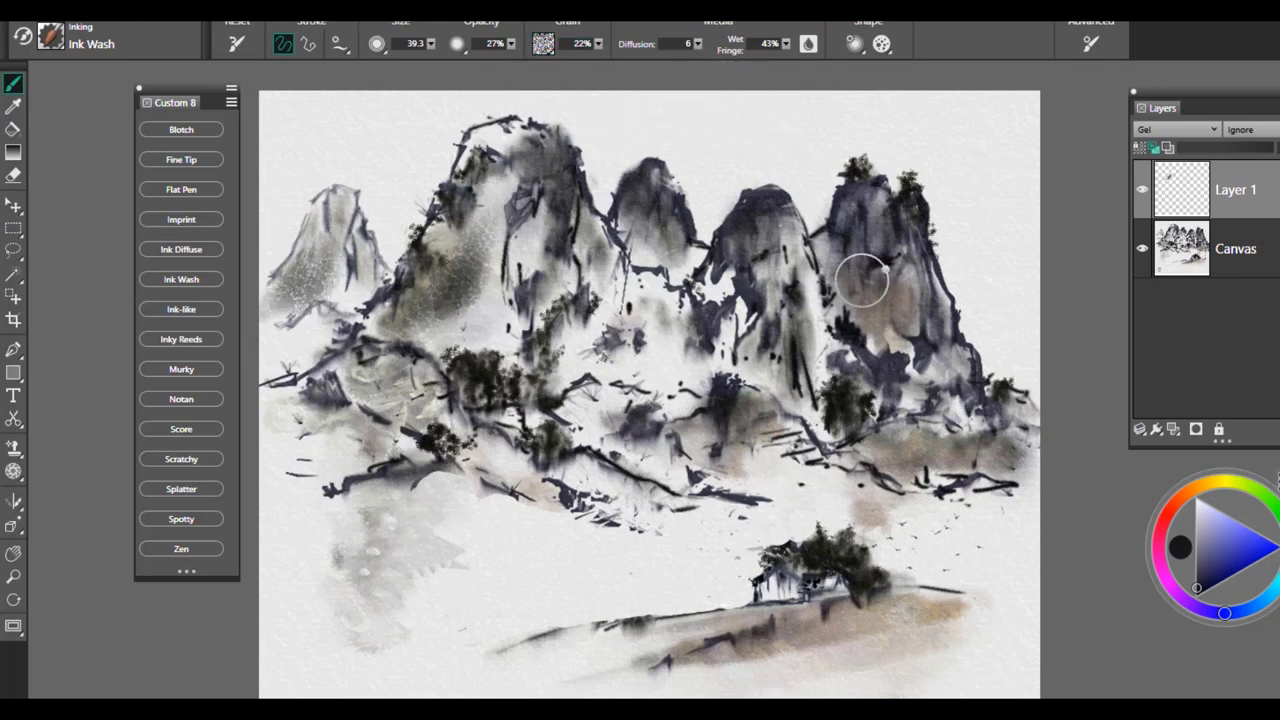
pyautogui.moveTo(810, 465)
pyautogui.mouseDown()
pyautogui.moveTo(930, 520)
pyautogui.moveTo(786, 465)
pyautogui.moveTo(770, 477)
pyautogui.moveTo(785, 450)
pyautogui.mouseUp()
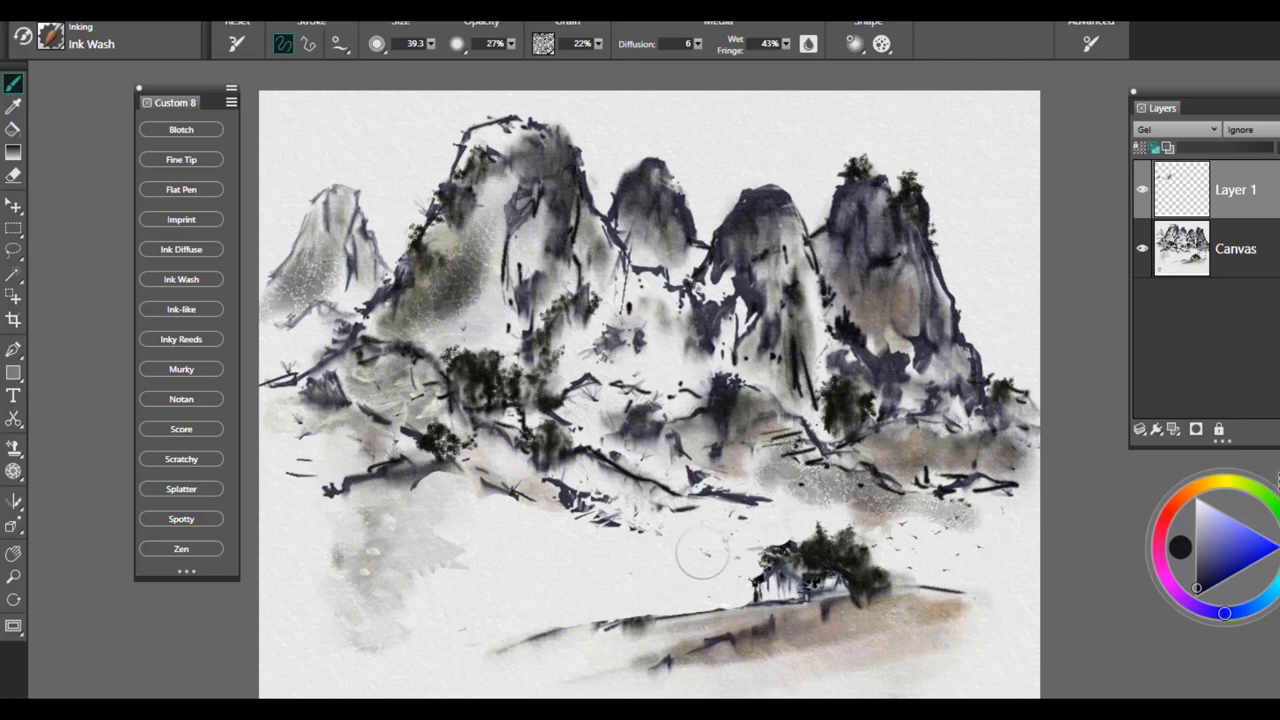
# - Wash the foreground slope below and left of the hut with Ink Wash, using tan sampled from the slope
pyautogui.keyDown('alt'); pyautogui.click(938, 610); pyautogui.keyUp('alt')
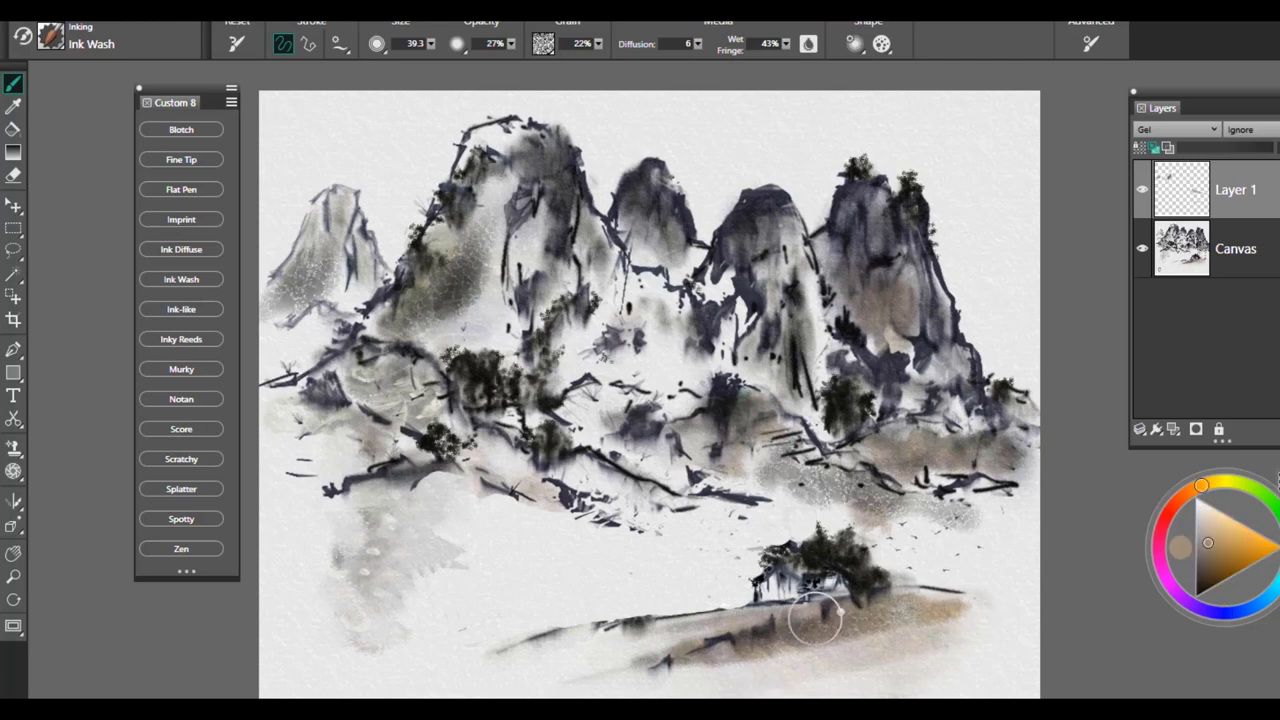
pyautogui.moveTo(788, 620); pyautogui.dragTo(504, 661)
pyautogui.moveTo(645, 641); pyautogui.dragTo(422, 680)
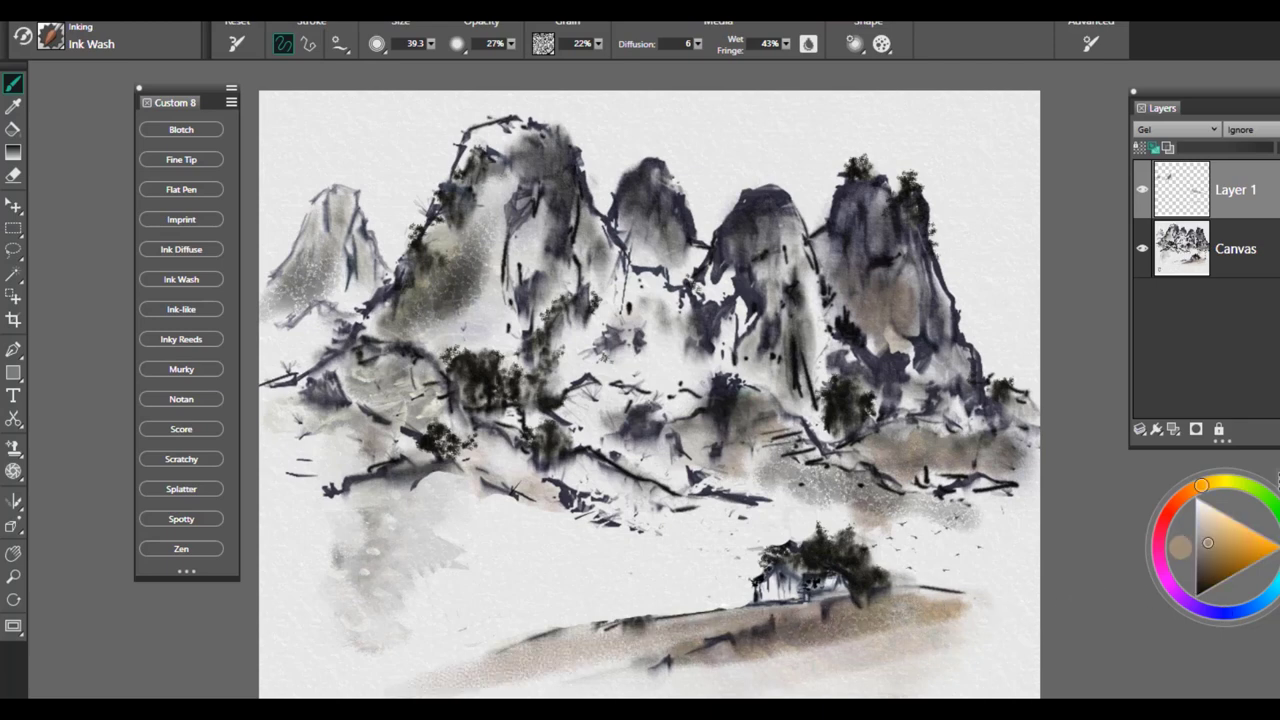
pyautogui.moveTo(730, 652)
pyautogui.mouseDown()
pyautogui.moveTo(620, 640)
pyautogui.moveTo(462, 668)
pyautogui.mouseUp()
# - Fill the misty area left of the hut with light gray Ink Wash, and shade below the rocks with a sampled mid-gray
pyautogui.keyDown('alt'); pyautogui.click(426, 552); pyautogui.keyUp('alt')
pyautogui.moveTo(440, 550)
pyautogui.mouseDown()
pyautogui.moveTo(572, 546)
pyautogui.moveTo(708, 564)
pyautogui.mouseUp()
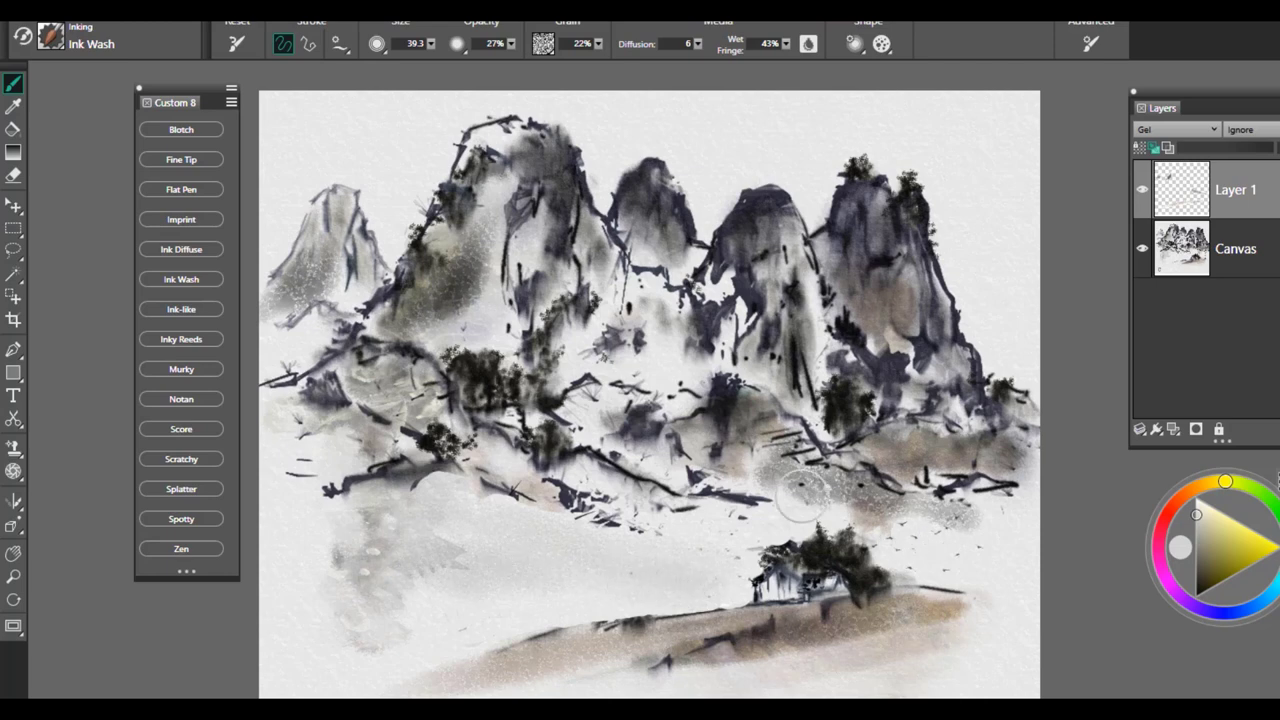
pyautogui.keyDown('alt'); pyautogui.click(843, 487); pyautogui.keyUp('alt')
pyautogui.moveTo(726, 518)
pyautogui.mouseDown()
pyautogui.moveTo(702, 502)
pyautogui.moveTo(750, 480)
pyautogui.mouseUp()
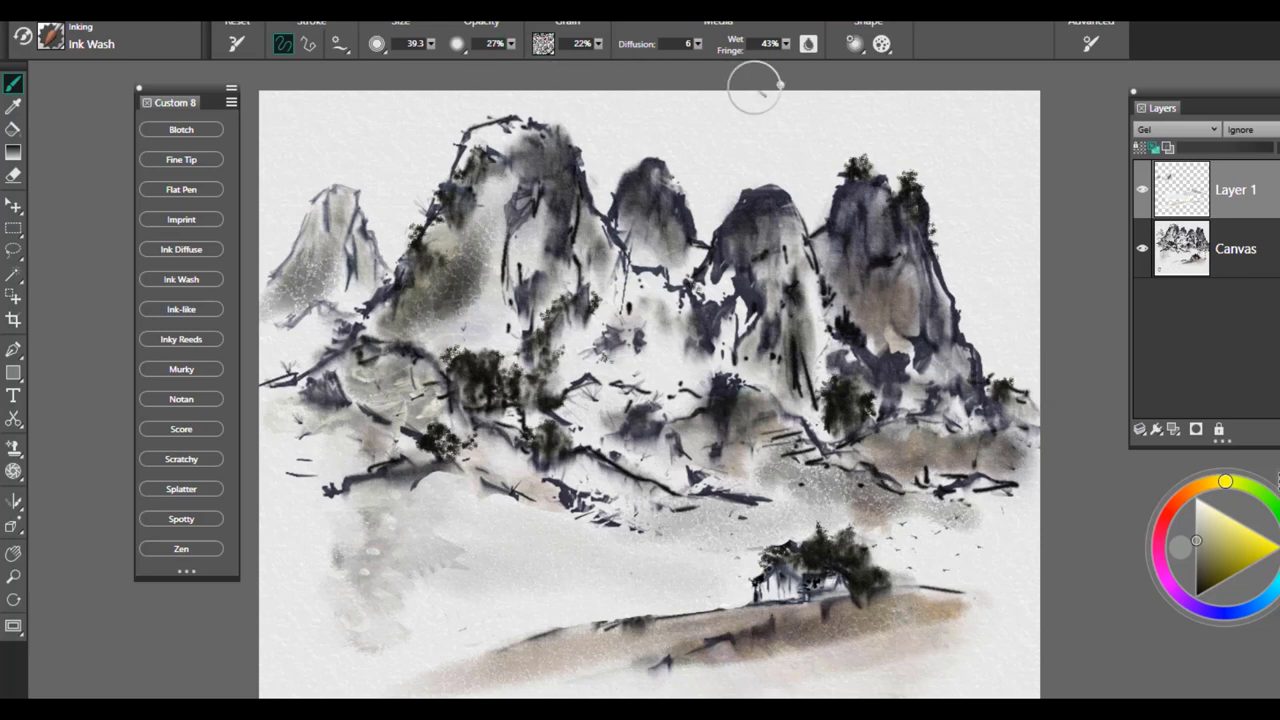
# - Change the Ink Wash grain to the first paper texture and wash the sky behind the right-hand mountains in light blue
pyautogui.click(543, 45)
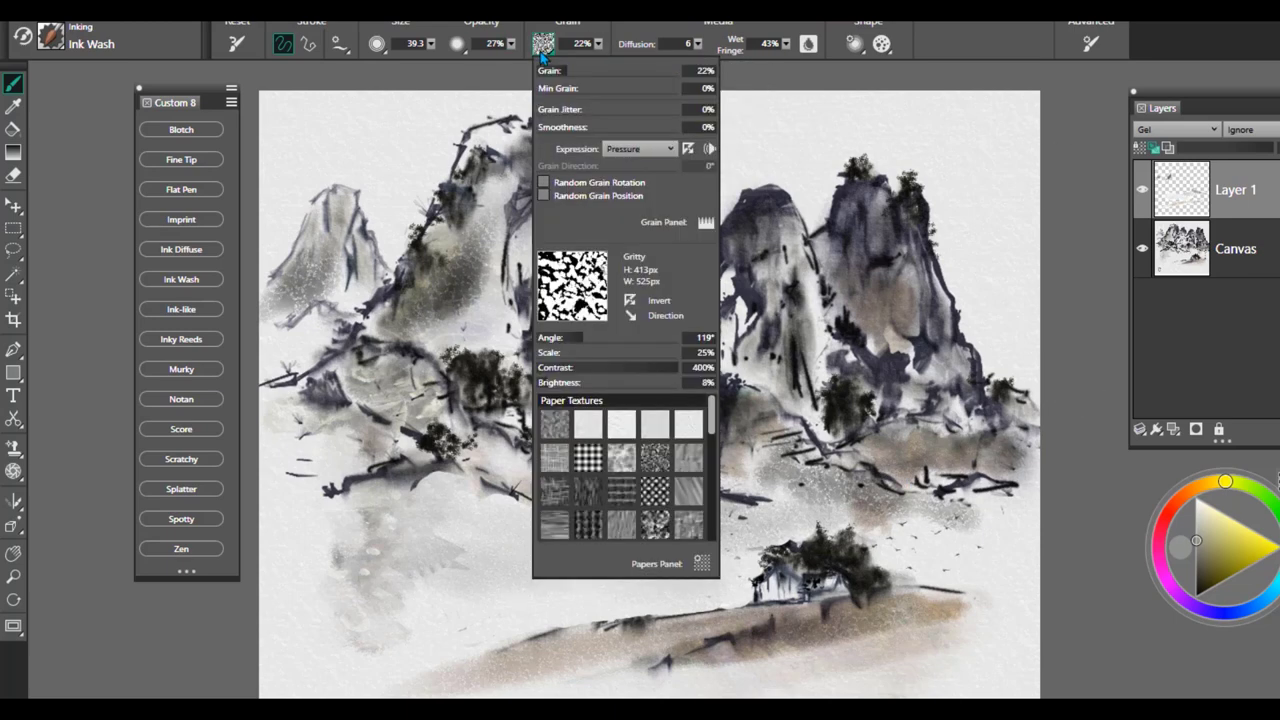
pyautogui.click(556, 427)
pyautogui.click(1253, 607)
pyautogui.moveTo(1244, 558); pyautogui.dragTo(1227, 516)
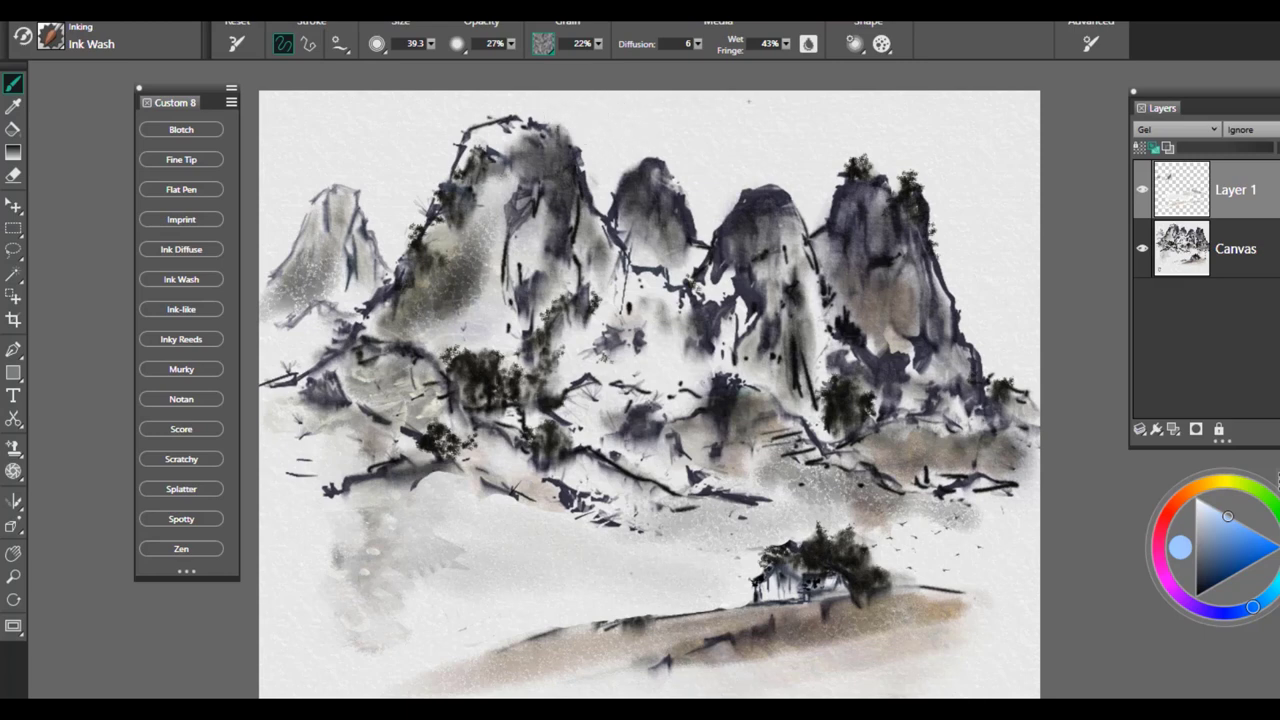
pyautogui.moveTo(1012, 103)
pyautogui.mouseDown()
pyautogui.moveTo(730, 118)
pyautogui.moveTo(690, 132)
pyautogui.moveTo(1018, 174)
pyautogui.moveTo(1022, 198)
pyautogui.moveTo(950, 234)
pyautogui.moveTo(959, 266)
pyautogui.moveTo(1000, 300)
pyautogui.moveTo(1012, 376)
pyautogui.mouseUp()
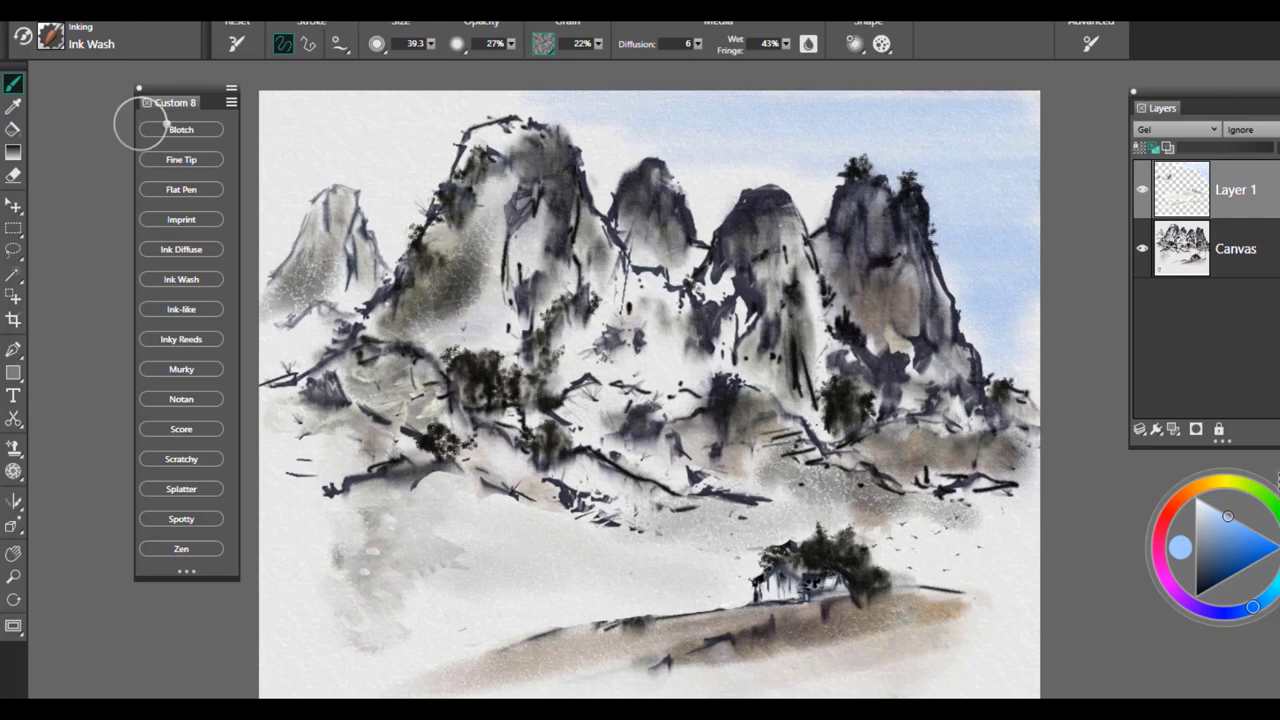
# - Clear Layer 1 and try light blue Ink-like bursts around the tall left mountain
pyautogui.press('Delete')
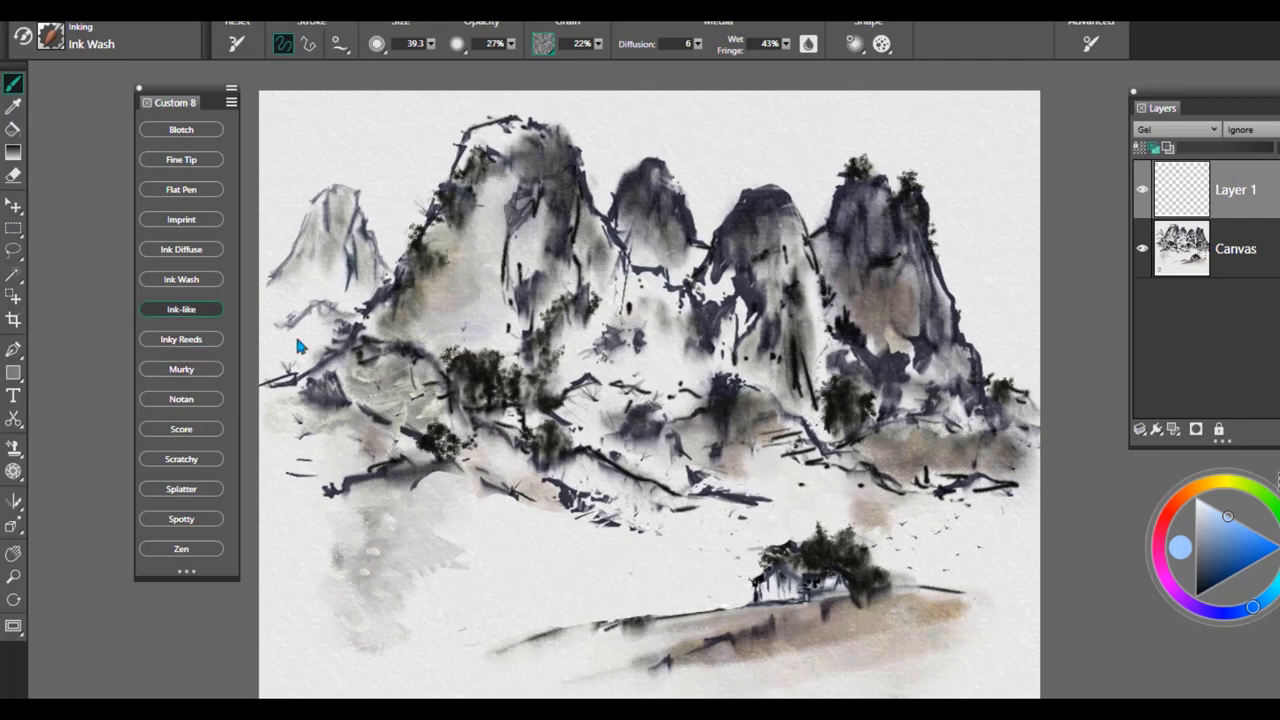
pyautogui.click(181, 309)
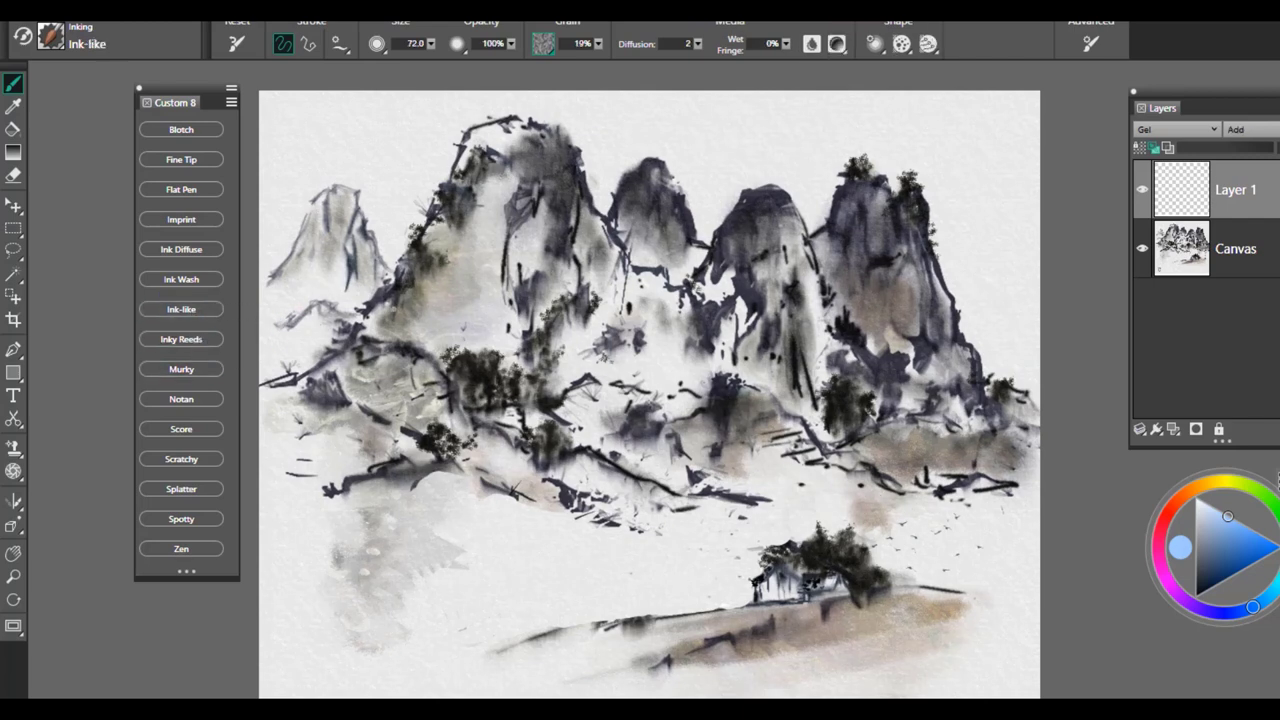
pyautogui.moveTo(360, 310); pyautogui.dragTo(430, 195)
pyautogui.moveTo(468, 345); pyautogui.dragTo(402, 350)
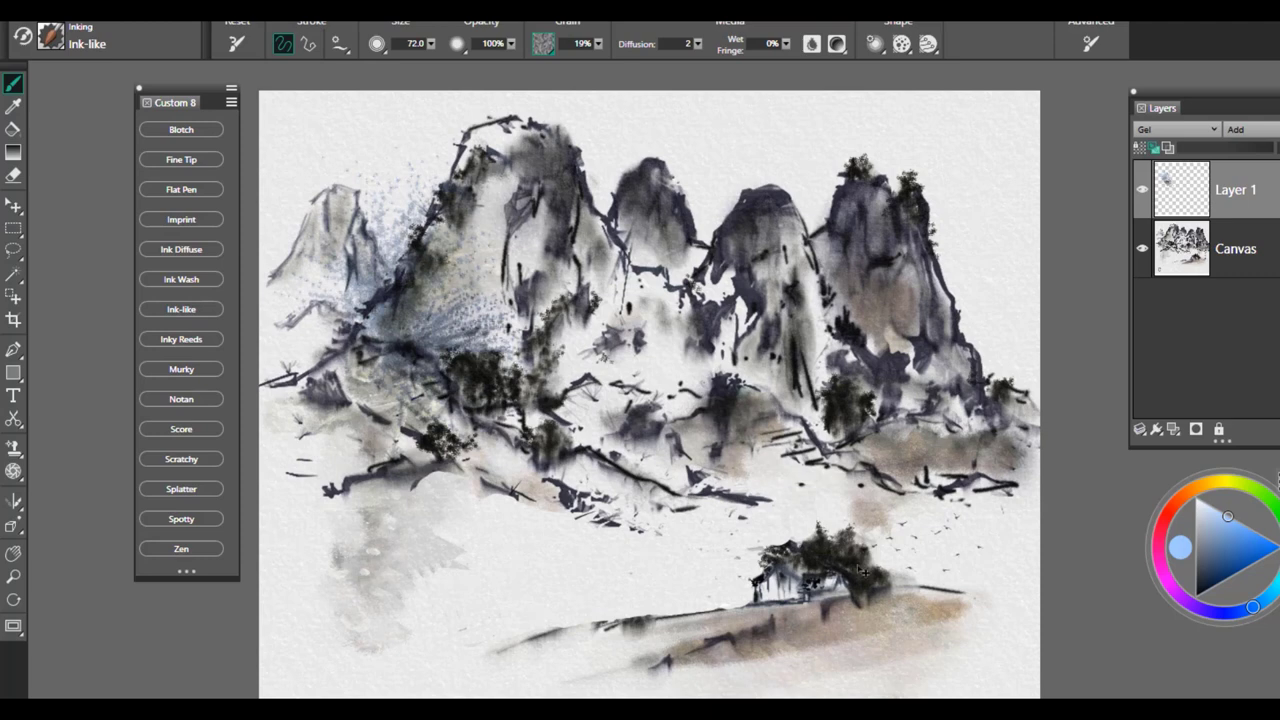
# - Undo the Ink-like strokes and the clearing of Layer 1, and remove the selection
pyautogui.hotkey('ctrl', 'z')
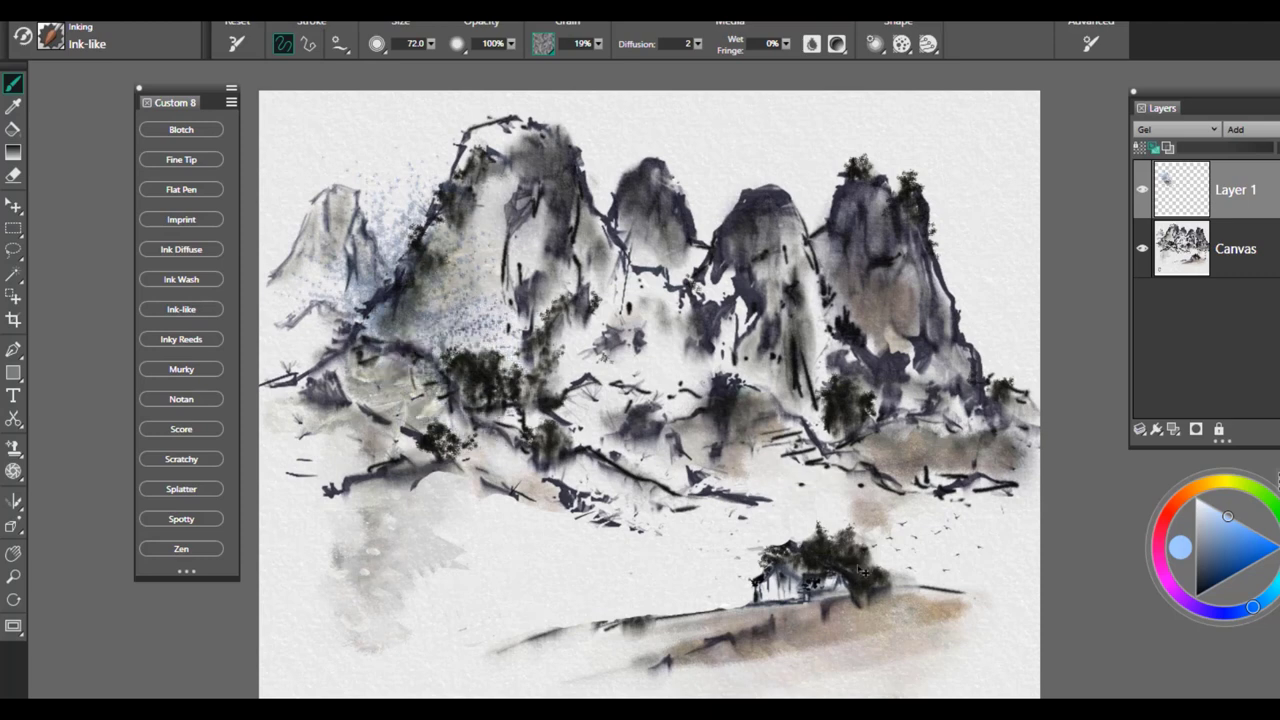
pyautogui.hotkey('ctrl', 'z')
pyautogui.hotkey('ctrl', 'z')
pyautogui.hotkey('ctrl', 'a')
pyautogui.hotkey('ctrl', 'z')
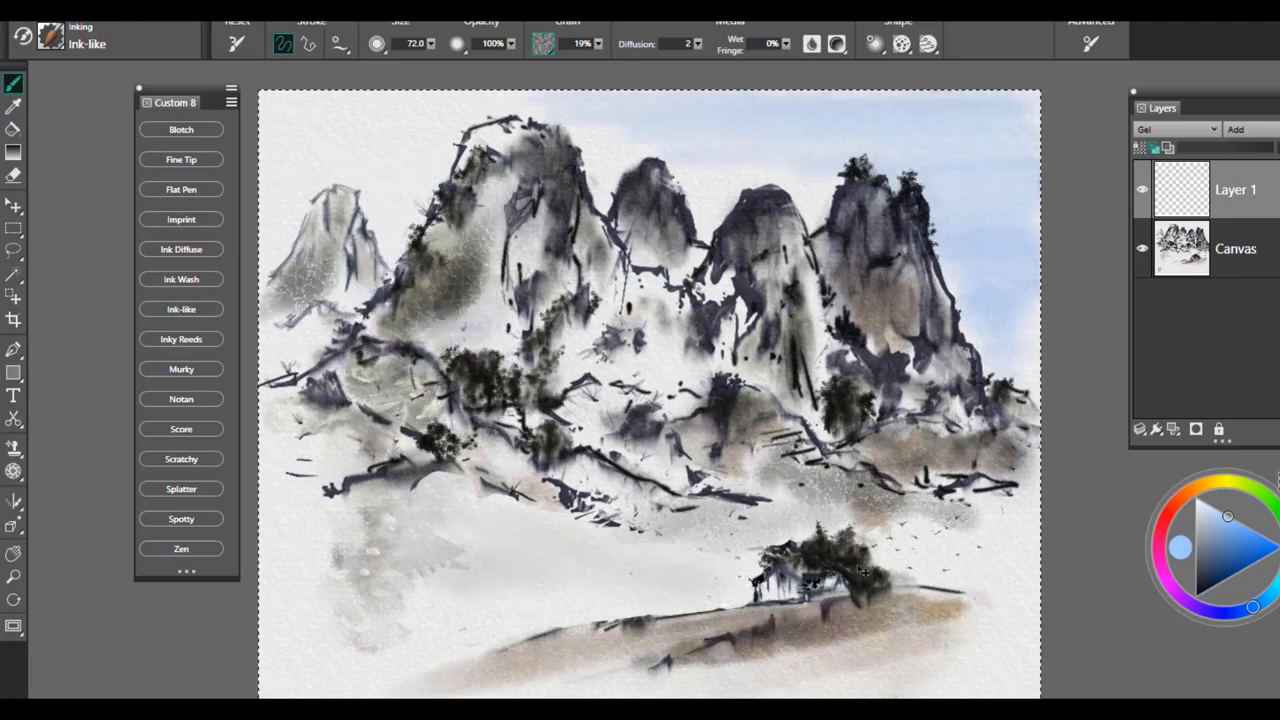
pyautogui.hotkey('ctrl', 'd')
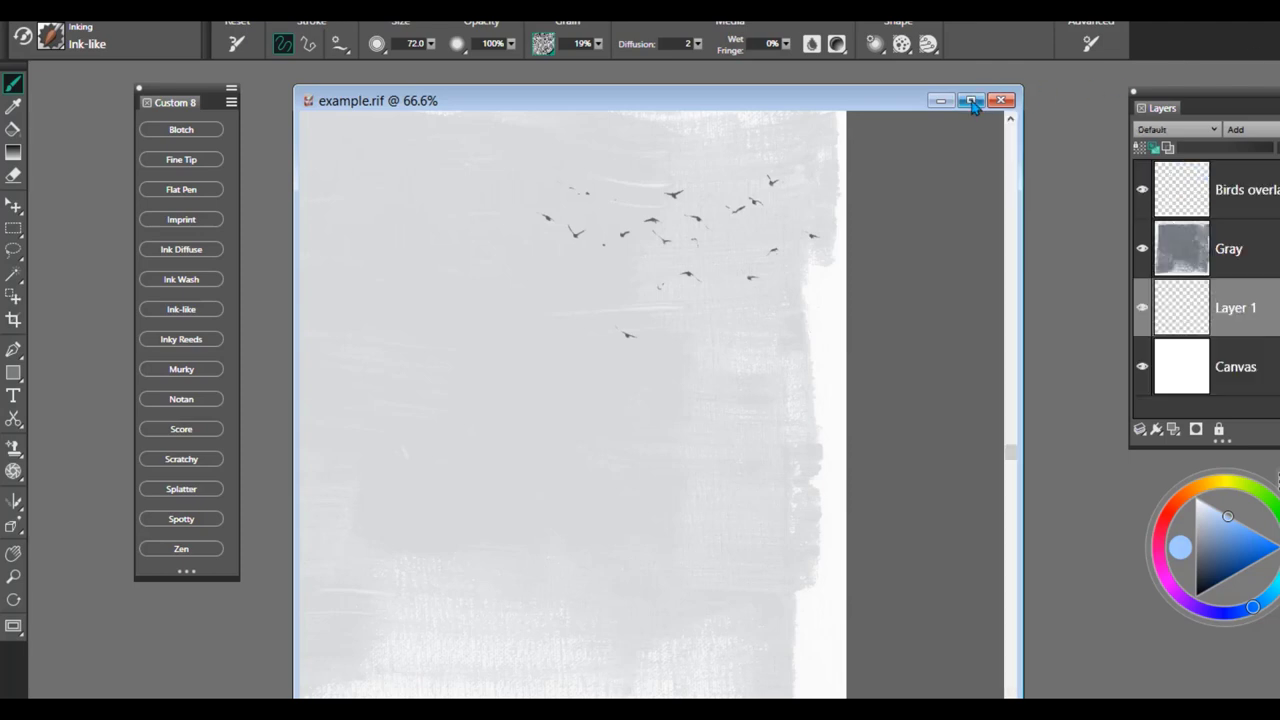
# - Maximize the example.rif document and set the brush color to dark gray
pyautogui.click(970, 100)
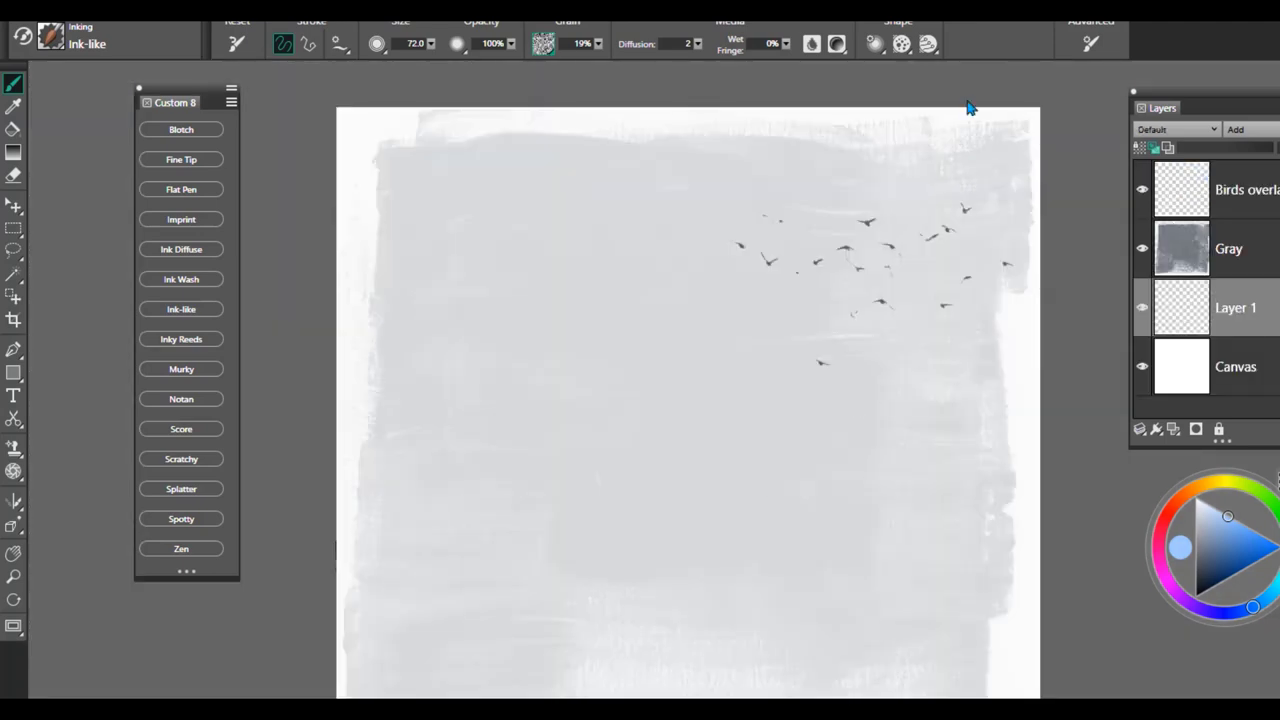
pyautogui.moveTo(1229, 555); pyautogui.dragTo(1199, 577)
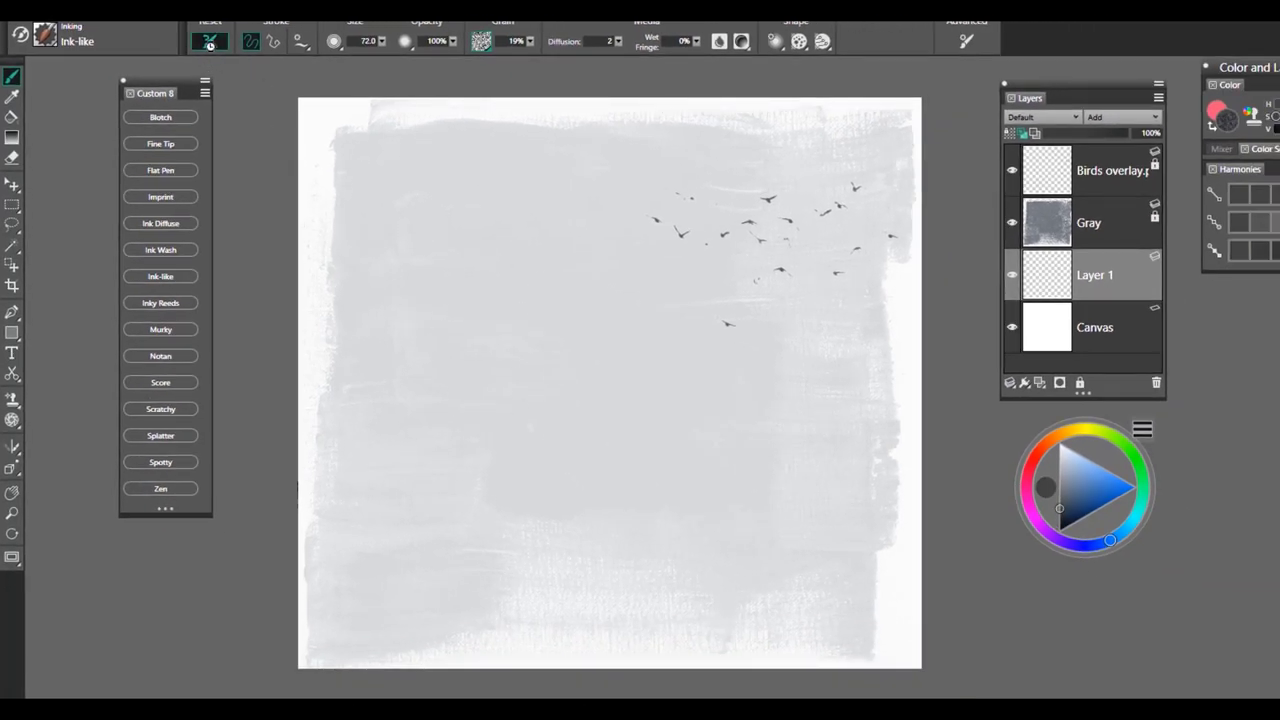
# - Paint spiky dark gray Ink-like bursts of varying density across the upper left and center of example.rif on Layer 1
pyautogui.moveTo(483, 337)
pyautogui.mouseDown()
pyautogui.moveTo(470, 320)
pyautogui.moveTo(500, 330)
pyautogui.mouseUp()
pyautogui.moveTo(440, 240)
pyautogui.mouseDown()
pyautogui.moveTo(430, 180)
pyautogui.moveTo(470, 200)
pyautogui.moveTo(440, 265)
pyautogui.mouseUp()
pyautogui.moveTo(530, 190)
pyautogui.mouseDown()
pyautogui.moveTo(545, 250)
pyautogui.moveTo(612, 325)
pyautogui.mouseUp()
pyautogui.moveTo(565, 225); pyautogui.dragTo(640, 215)
pyautogui.moveTo(530, 130)
pyautogui.mouseDown()
pyautogui.moveTo(600, 240)
pyautogui.moveTo(595, 195)
pyautogui.mouseUp()
pyautogui.moveTo(490, 230); pyautogui.dragTo(545, 295)
pyautogui.moveTo(570, 430); pyautogui.dragTo(690, 520)
pyautogui.moveTo(635, 455); pyautogui.dragTo(645, 475)
pyautogui.moveTo(670, 420); pyautogui.dragTo(695, 395)
pyautogui.moveTo(585, 360); pyautogui.dragTo(600, 385)
pyautogui.moveTo(660, 340); pyautogui.dragTo(680, 320)
pyautogui.moveTo(570, 305); pyautogui.dragTo(595, 390)
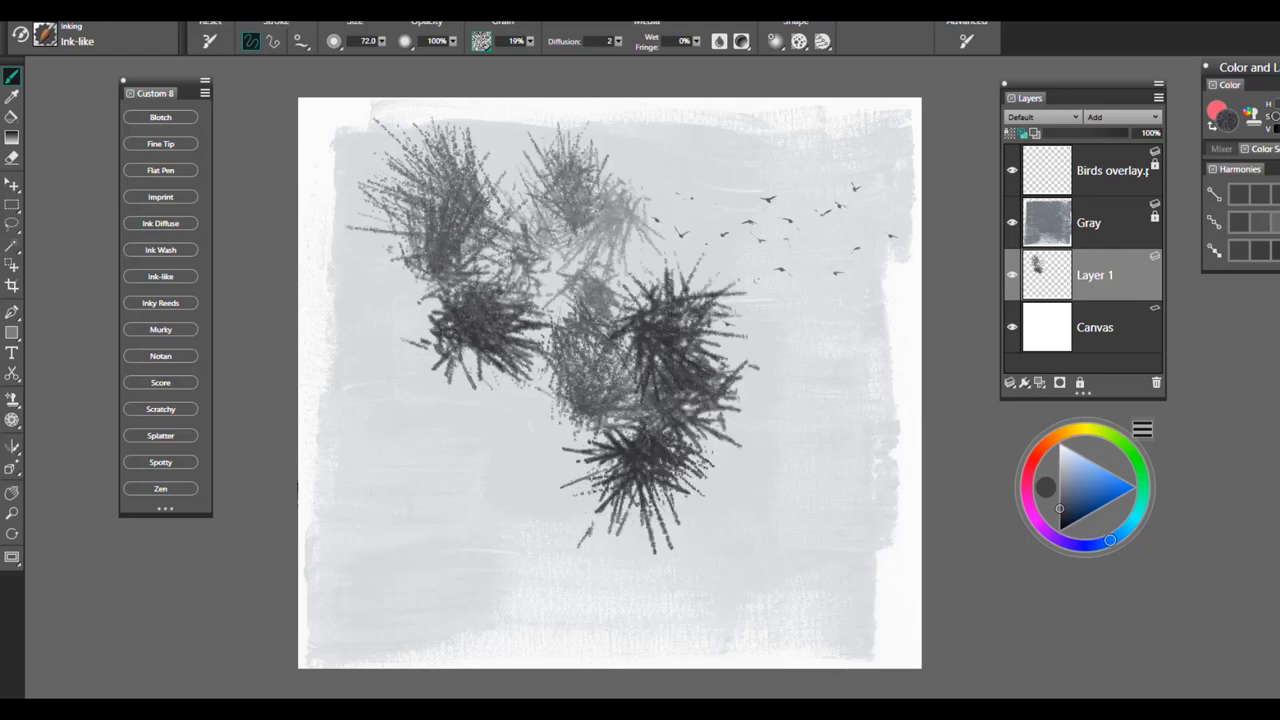
pyautogui.moveTo(668, 175); pyautogui.dragTo(700, 212)
pyautogui.moveTo(470, 425); pyautogui.dragTo(510, 500)
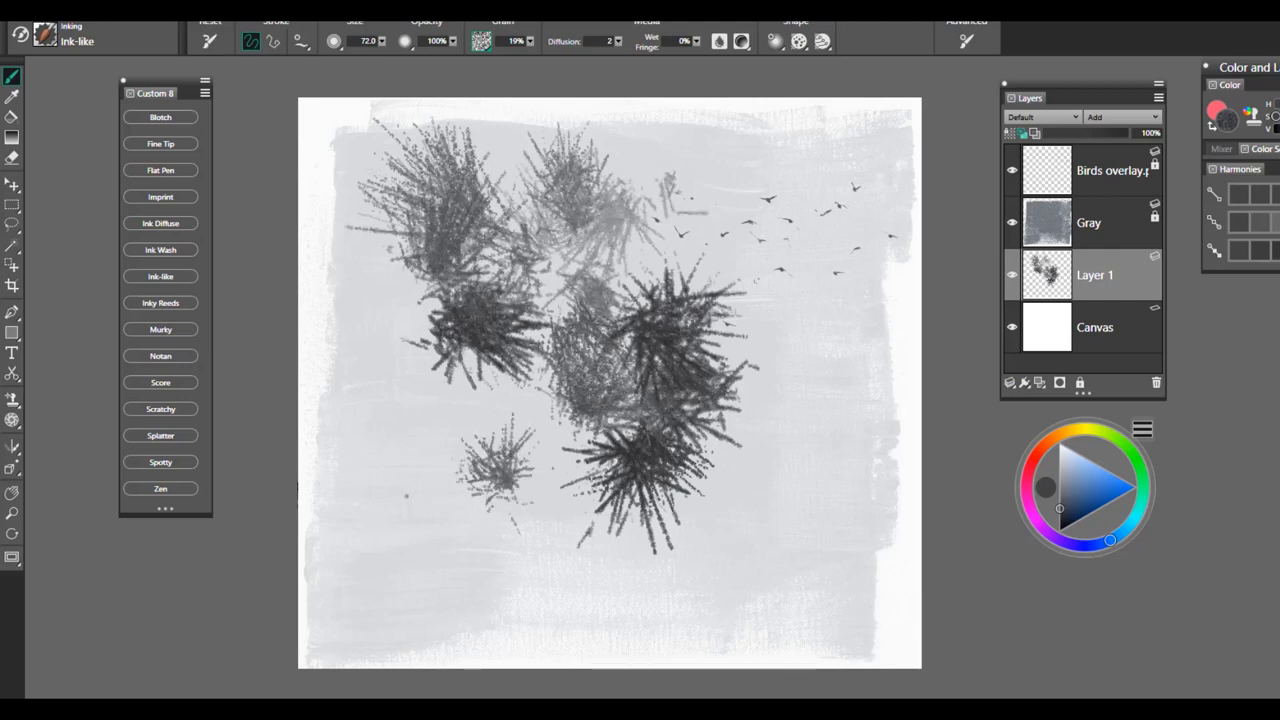
# - Paint more dark gray Ink-like bursts of varying density across the lower left, lower center and right side of the example painting
pyautogui.moveTo(430, 470)
pyautogui.mouseDown()
pyautogui.moveTo(420, 540)
pyautogui.moveTo(520, 600)
pyautogui.mouseUp()
pyautogui.moveTo(500, 480); pyautogui.dragTo(560, 400)
pyautogui.moveTo(480, 505); pyautogui.dragTo(600, 370)
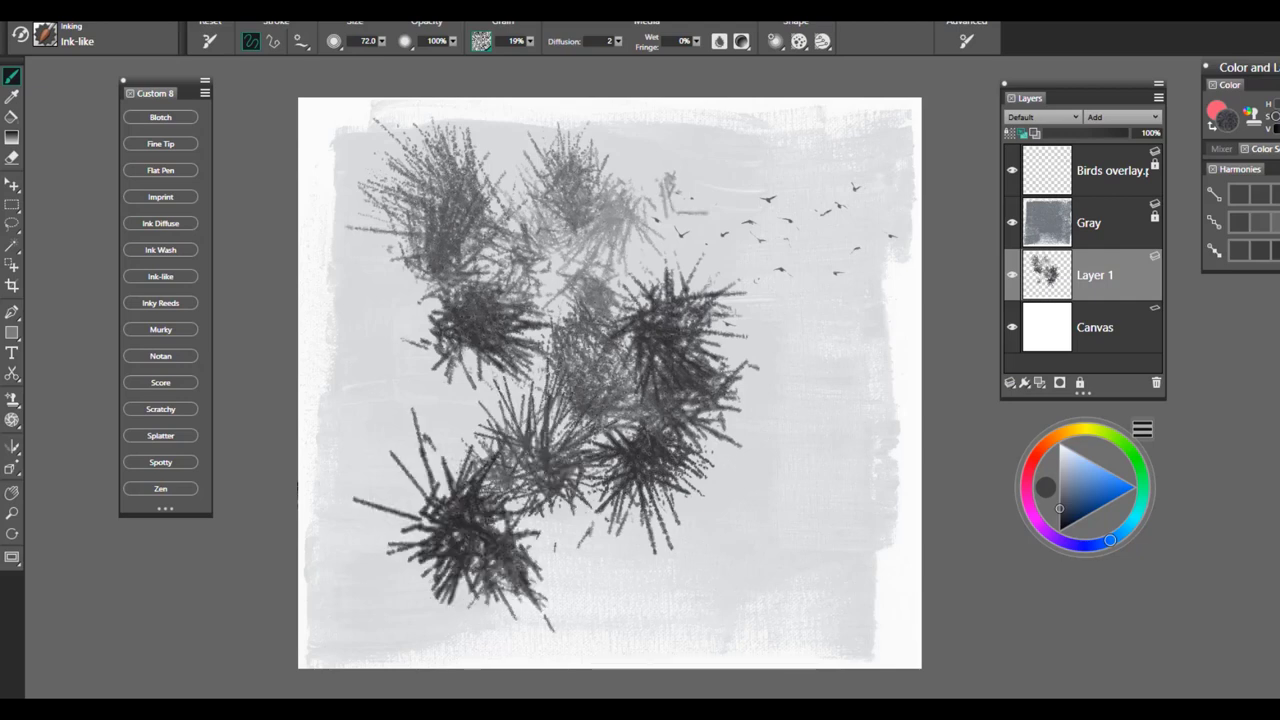
pyautogui.moveTo(500, 430); pyautogui.dragTo(560, 375)
pyautogui.moveTo(805, 440); pyautogui.dragTo(915, 360)
pyautogui.moveTo(680, 490)
pyautogui.mouseDown()
pyautogui.moveTo(810, 370)
pyautogui.moveTo(800, 300)
pyautogui.mouseUp()
pyautogui.moveTo(825, 368); pyautogui.dragTo(898, 350)
pyautogui.moveTo(525, 440); pyautogui.dragTo(480, 390)
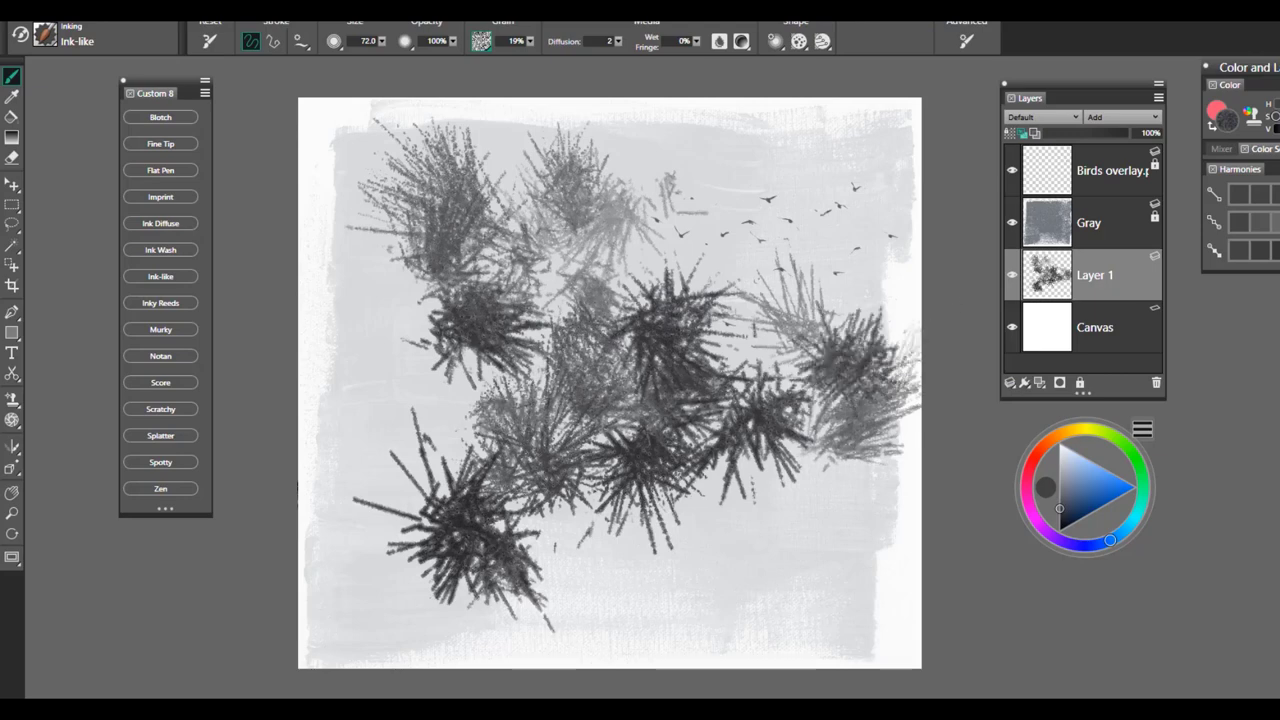
pyautogui.moveTo(565, 400); pyautogui.dragTo(540, 335)
pyautogui.moveTo(445, 440); pyautogui.dragTo(390, 410)
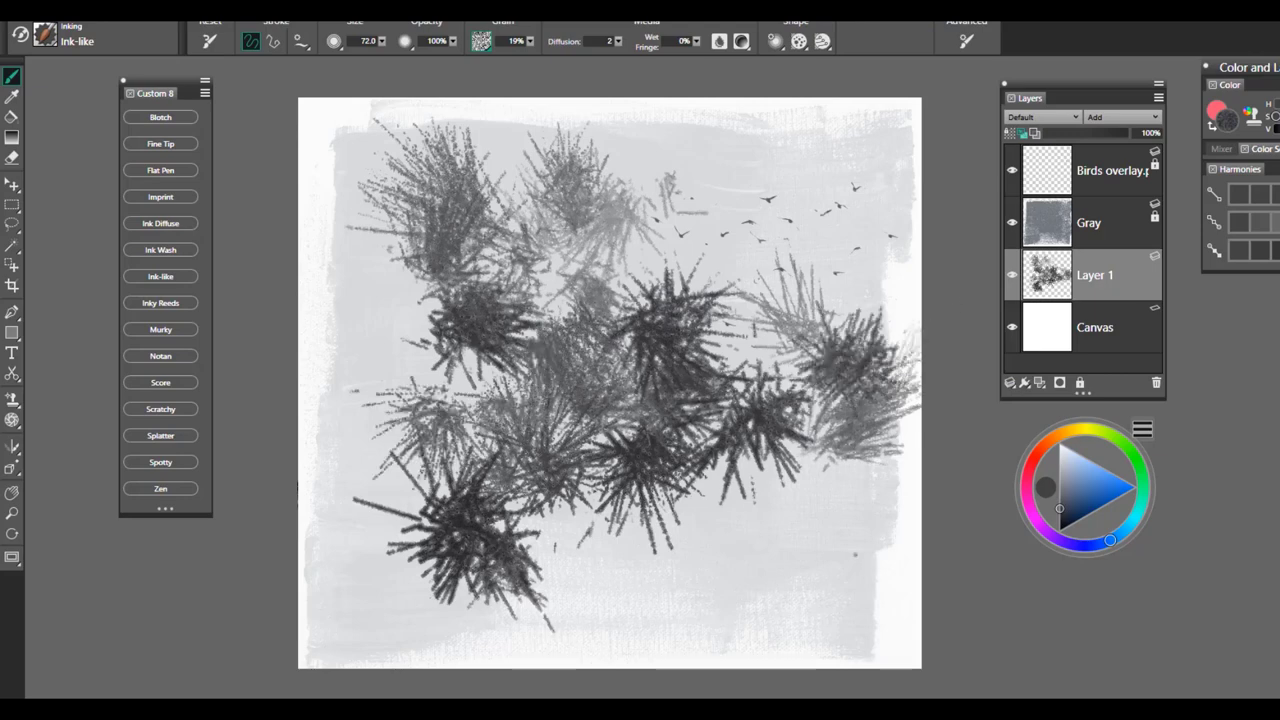
pyautogui.moveTo(840, 600); pyautogui.dragTo(915, 515)
pyautogui.moveTo(775, 590); pyautogui.dragTo(870, 505)
pyautogui.moveTo(785, 590)
pyautogui.mouseDown()
pyautogui.moveTo(890, 470)
pyautogui.moveTo(870, 495)
pyautogui.mouseUp()
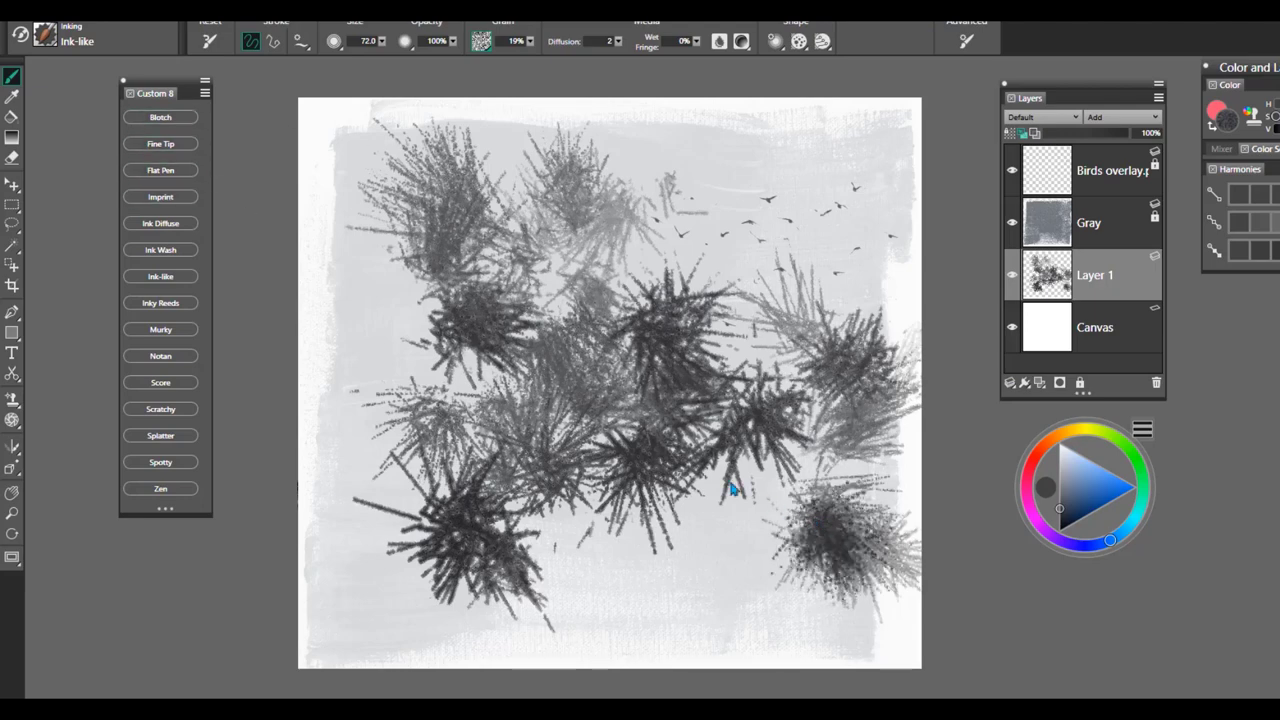
# - Paint a thick black branch with the Notan brush at size 61.6, running from the left canvas edge through the foliage toward the right edge
pyautogui.click(162, 357)
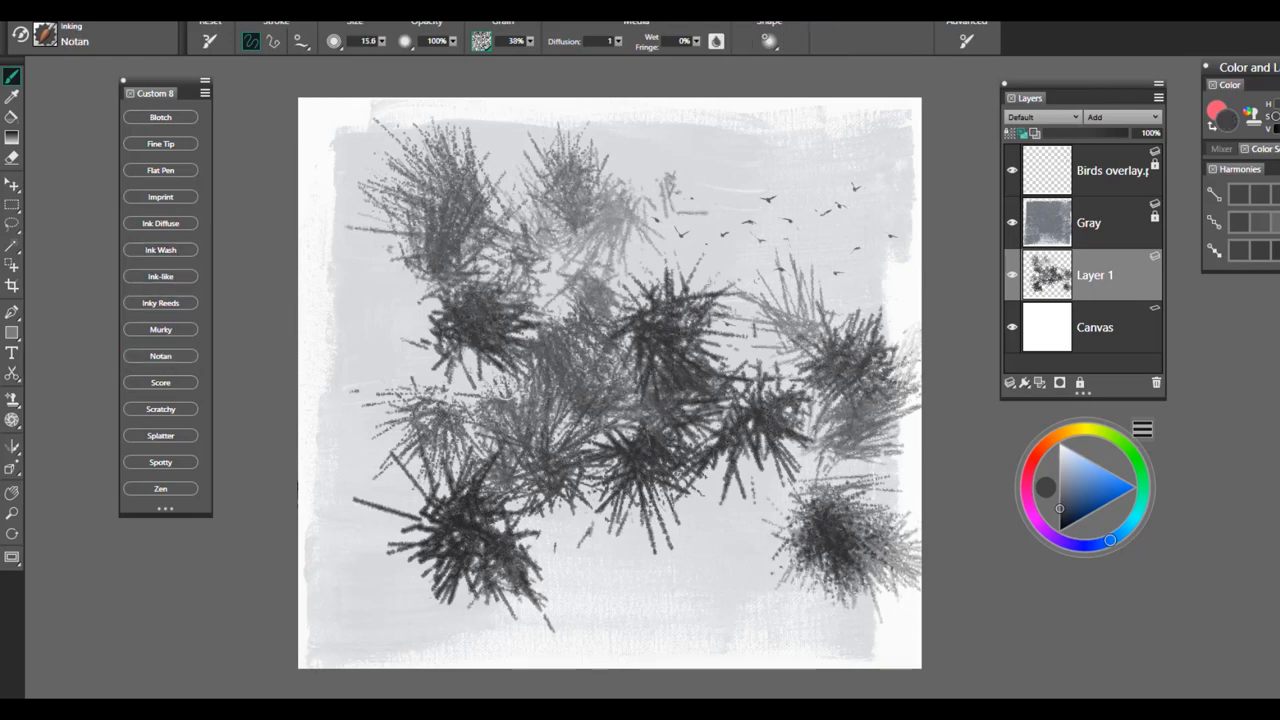
pyautogui.moveTo(491, 397); pyautogui.dragTo(529, 397)
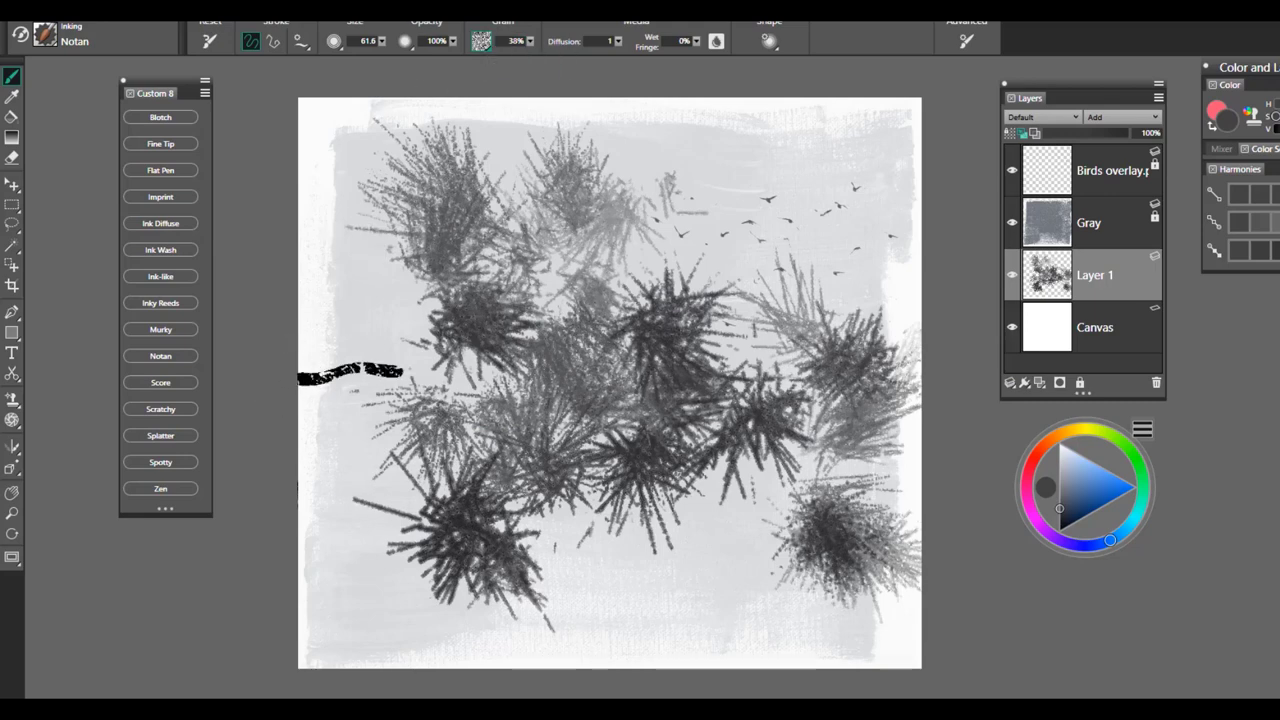
pyautogui.moveTo(405, 370); pyautogui.dragTo(540, 371)
pyautogui.moveTo(284, 385); pyautogui.dragTo(358, 377)
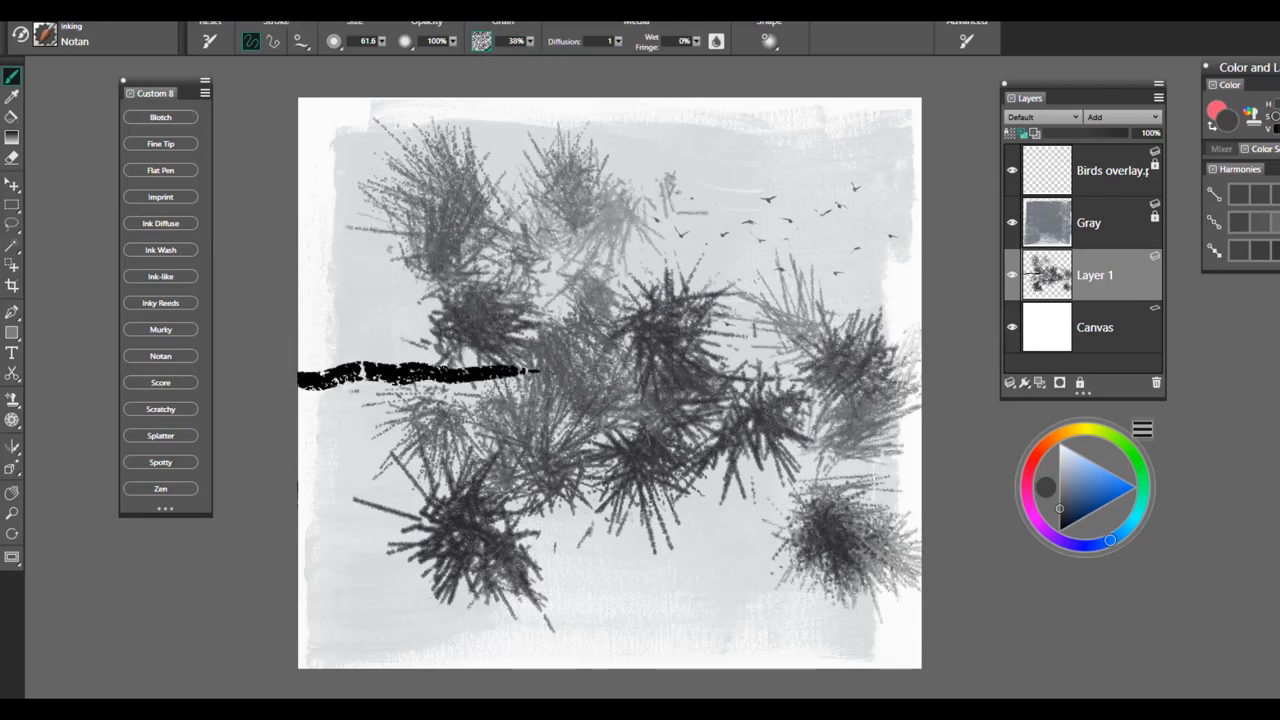
pyautogui.moveTo(676, 369); pyautogui.dragTo(906, 364)
pyautogui.moveTo(785, 365); pyautogui.dragTo(836, 358)
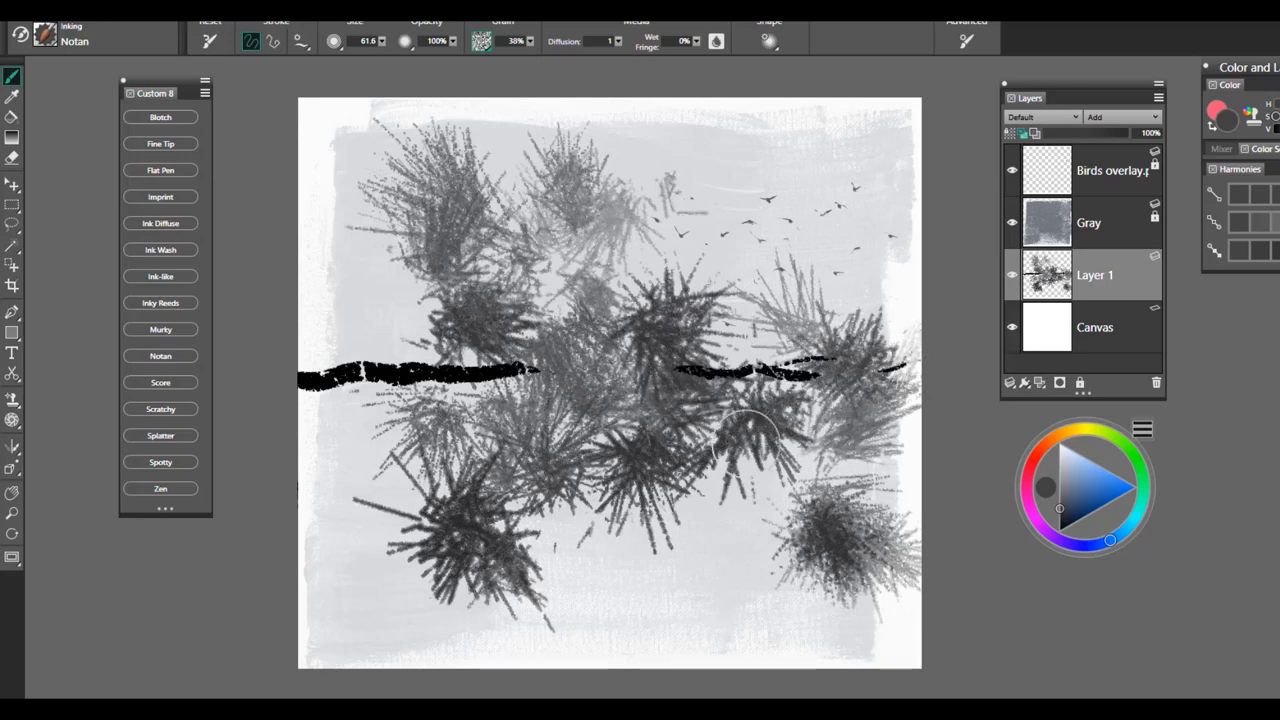
# - Add thinner Notan branches through the right and upper center bursts, plus a long one descending from the main branch to the lower right
pyautogui.moveTo(752, 443)
pyautogui.mouseDown()
pyautogui.moveTo(850, 481)
pyautogui.moveTo(836, 516)
pyautogui.mouseUp()
pyautogui.moveTo(820, 457); pyautogui.dragTo(877, 470)
pyautogui.moveTo(890, 407); pyautogui.dragTo(918, 401)
pyautogui.moveTo(484, 371); pyautogui.dragTo(537, 359)
pyautogui.moveTo(508, 293); pyautogui.dragTo(569, 230)
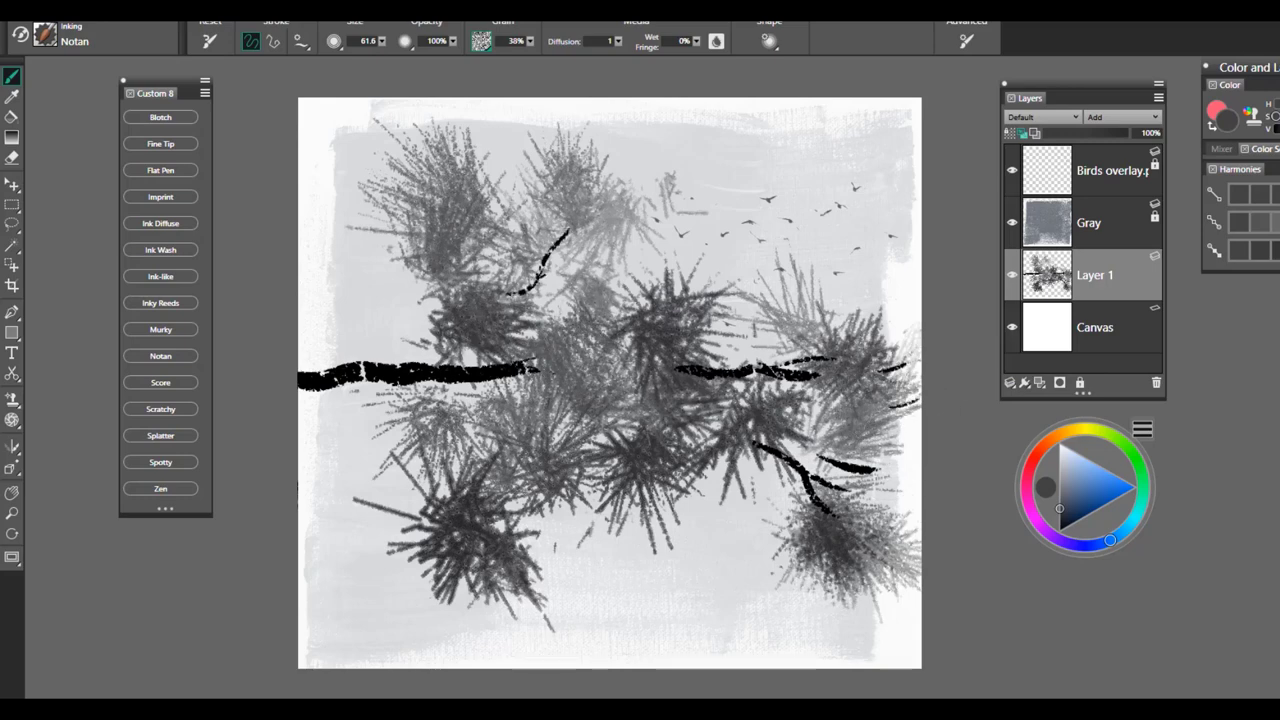
pyautogui.moveTo(522, 285); pyautogui.dragTo(628, 224)
pyautogui.moveTo(548, 268); pyautogui.dragTo(620, 247)
pyautogui.moveTo(523, 369)
pyautogui.mouseDown()
pyautogui.moveTo(509, 351)
pyautogui.moveTo(447, 342)
pyautogui.moveTo(585, 468)
pyautogui.moveTo(785, 592)
pyautogui.mouseUp()
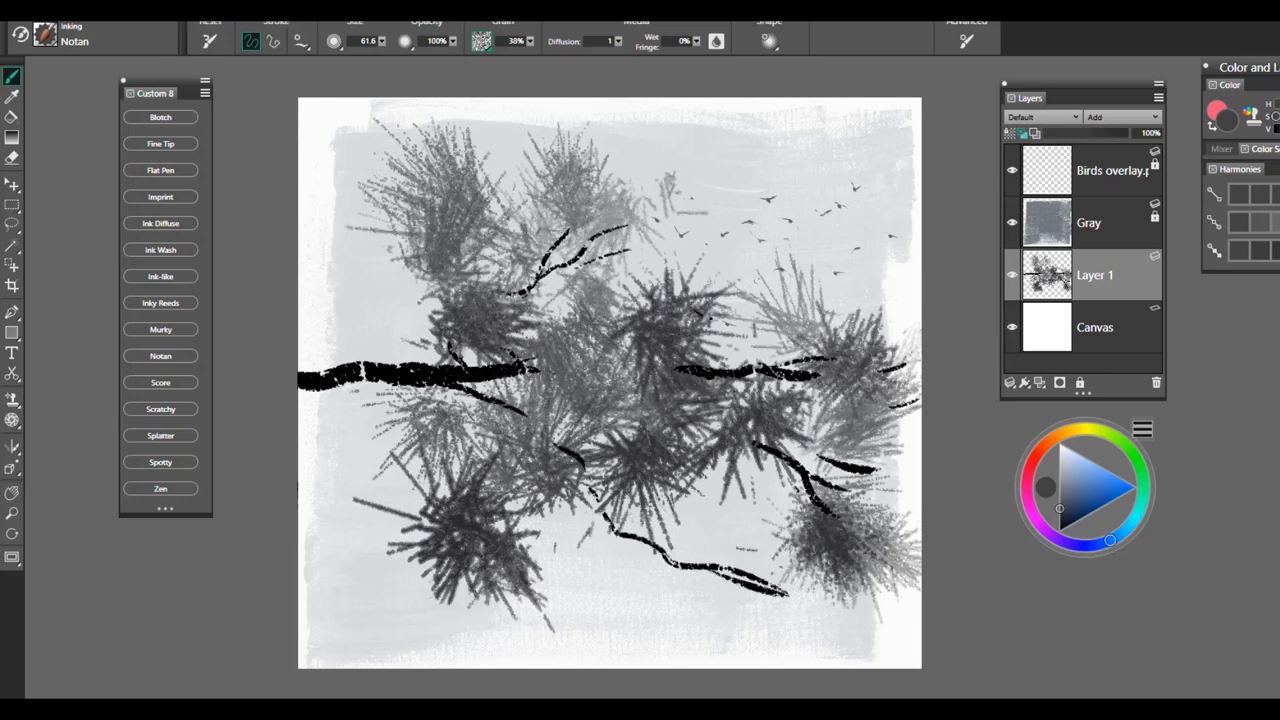
# - Thicken the main branch near its left end, fork side twigs from it, and extend the upper branches toward the upper right
pyautogui.moveTo(690, 314); pyautogui.dragTo(805, 303)
pyautogui.moveTo(600, 232); pyautogui.dragTo(690, 196)
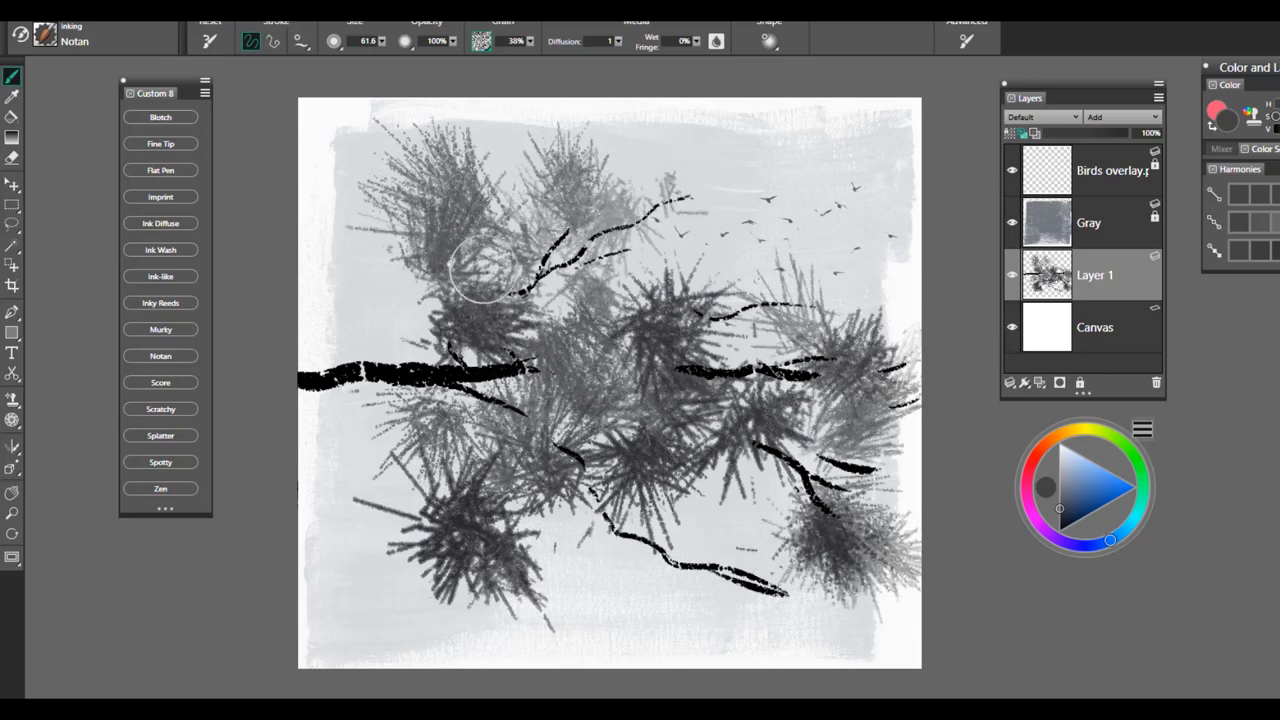
pyautogui.moveTo(478, 244); pyautogui.dragTo(458, 270)
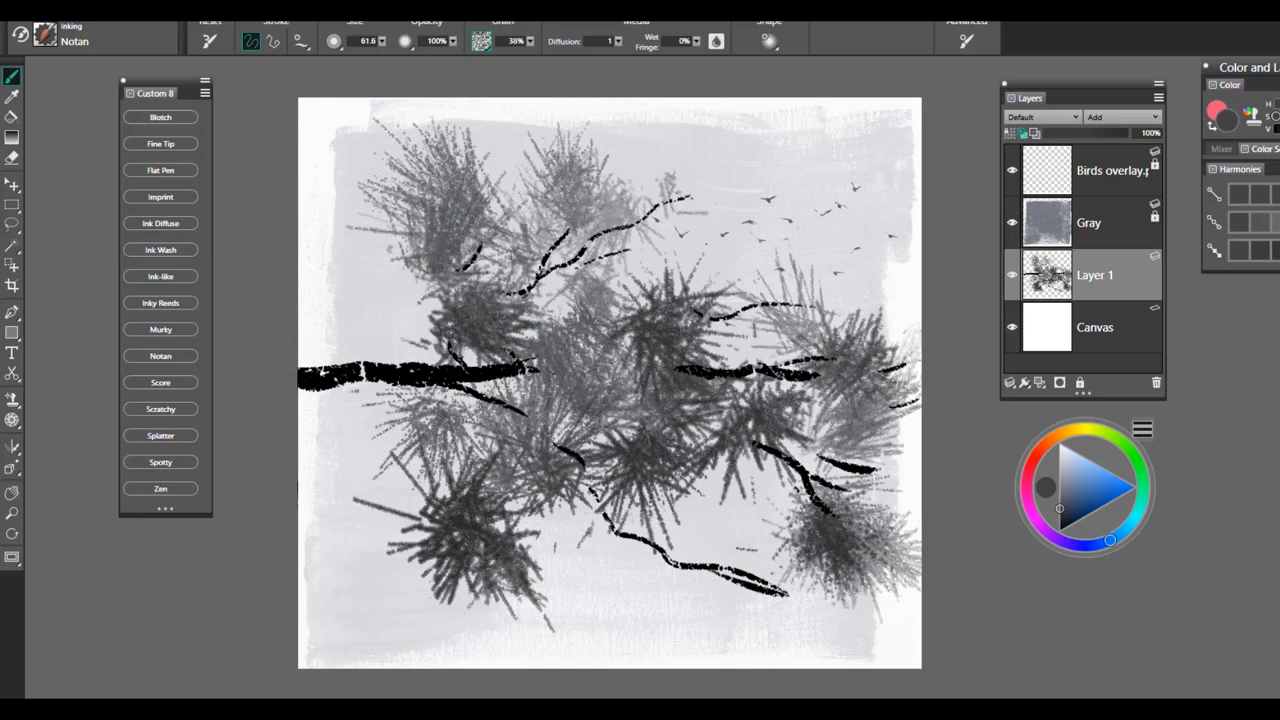
pyautogui.moveTo(300, 373); pyautogui.dragTo(490, 365)
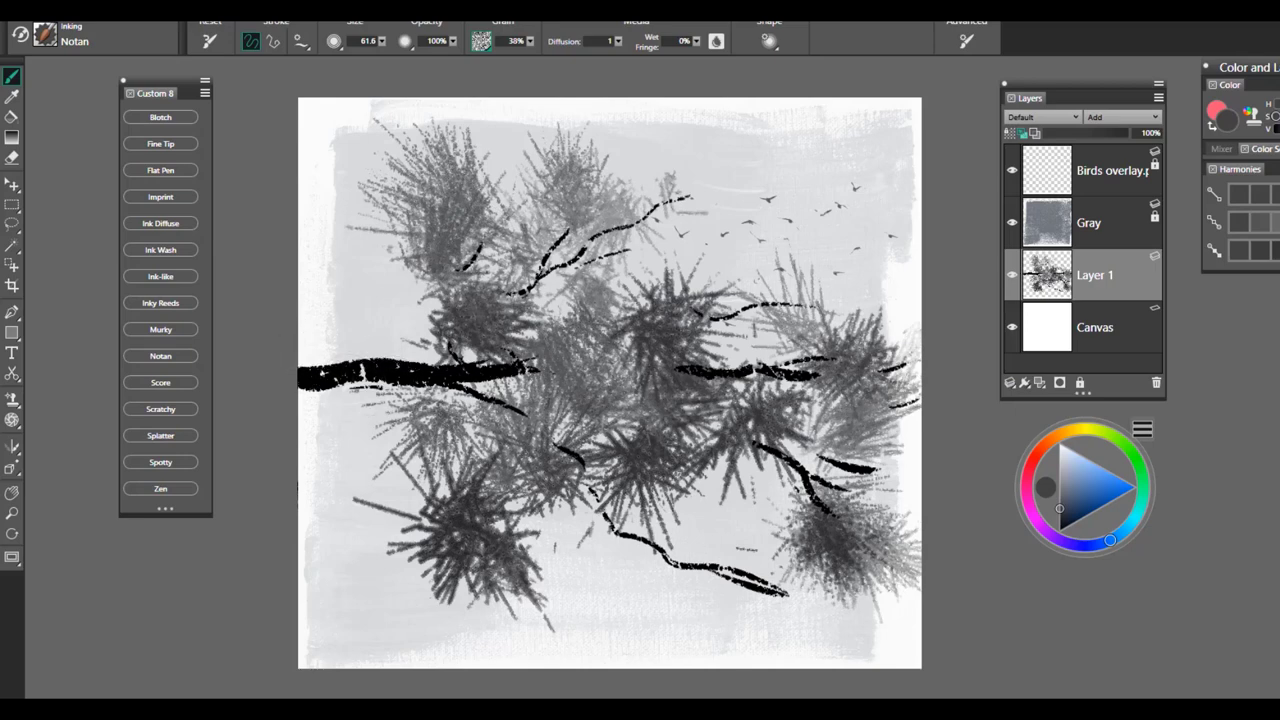
pyautogui.moveTo(384, 389); pyautogui.dragTo(455, 412)
pyautogui.moveTo(367, 350); pyautogui.dragTo(465, 320)
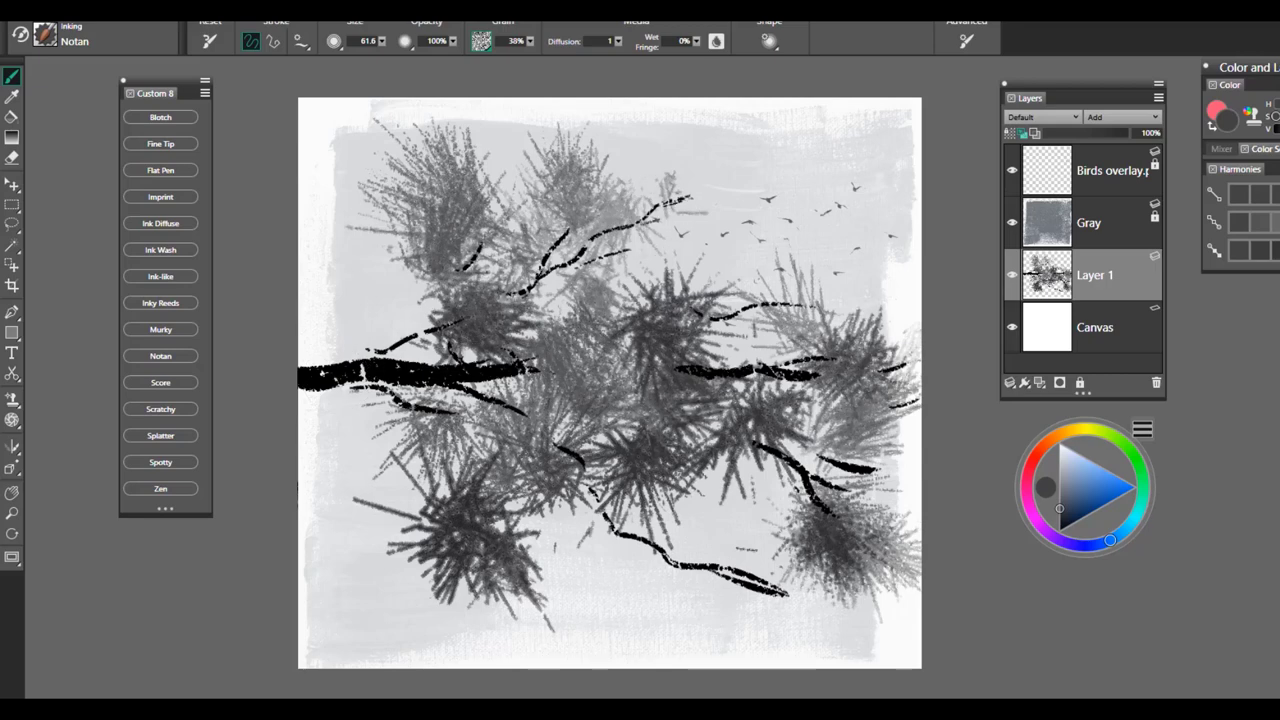
pyautogui.moveTo(690, 198); pyautogui.dragTo(748, 170)
pyautogui.moveTo(612, 199); pyautogui.dragTo(637, 178)
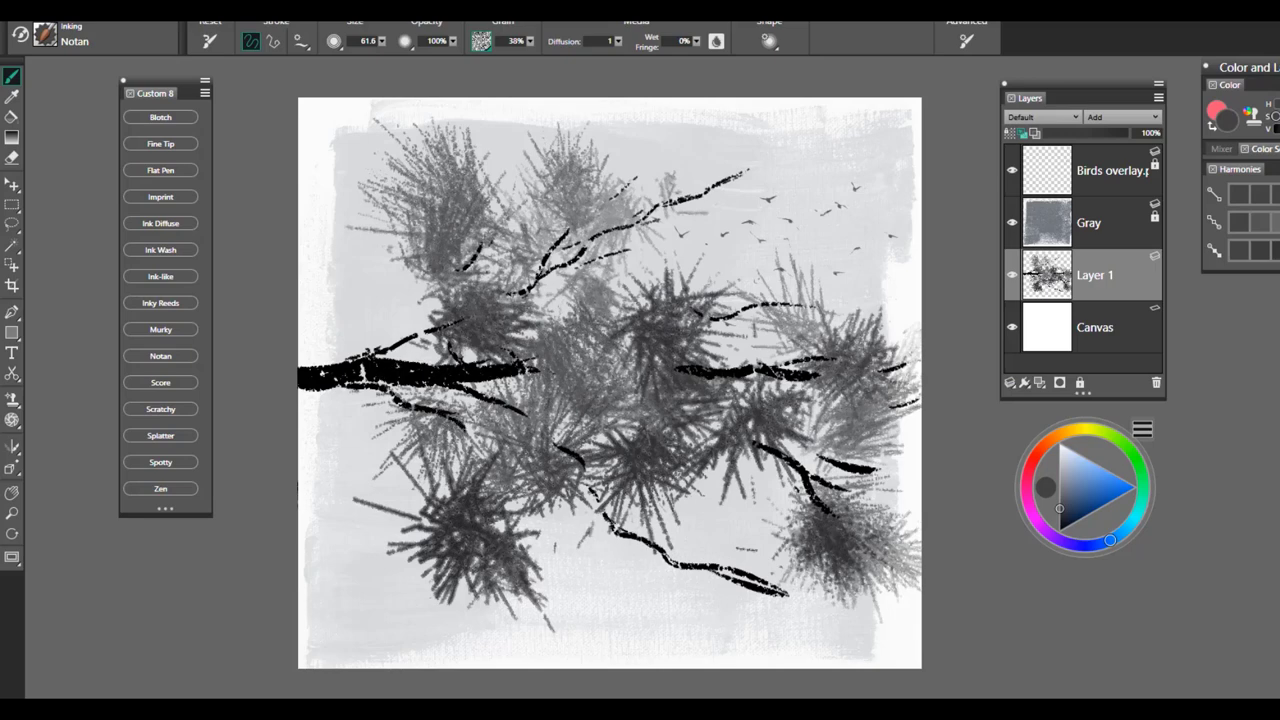
# - Add short Notan twigs in the lower left burst, along the lower branch and at the right edge of the canvas
pyautogui.moveTo(439, 491); pyautogui.dragTo(456, 511)
pyautogui.moveTo(507, 556); pyautogui.dragTo(541, 578)
pyautogui.moveTo(677, 553); pyautogui.dragTo(786, 541)
pyautogui.moveTo(855, 466); pyautogui.dragTo(925, 460)
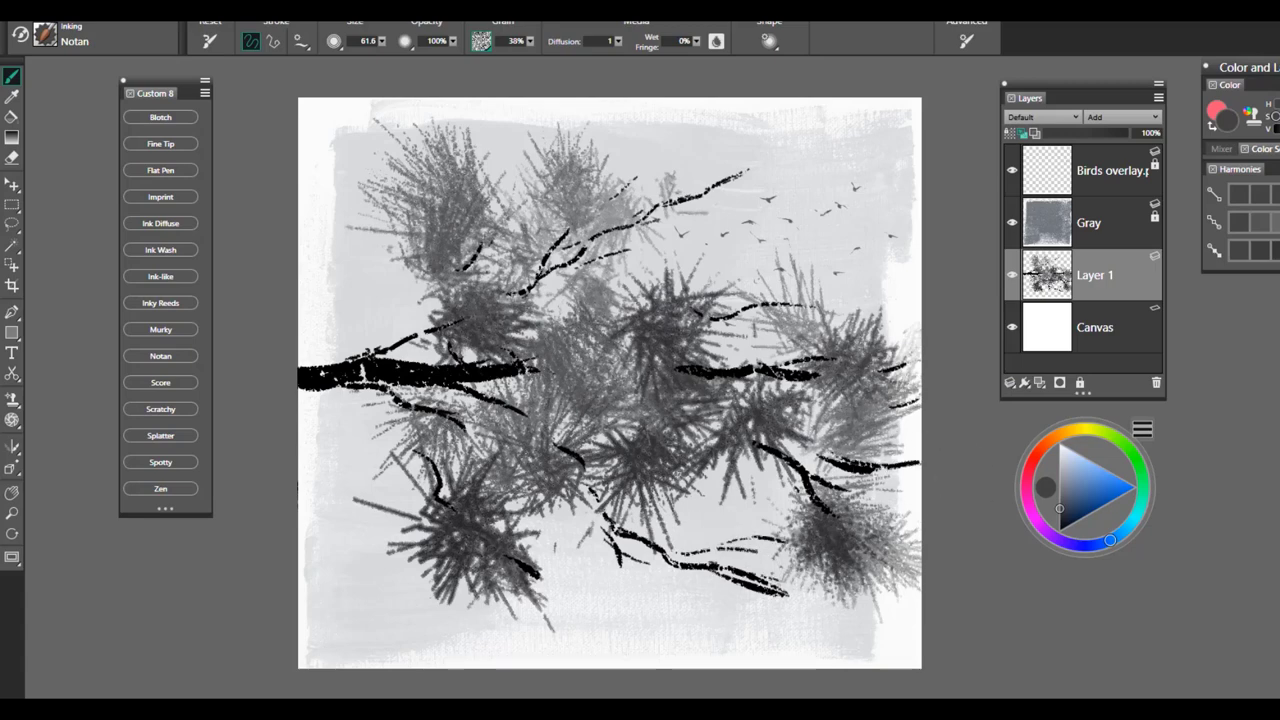
# - Return to the mountain painting and choose the Inky Reeds brush
pyautogui.hotkey('ctrl', 'a')
pyautogui.press('Delete')
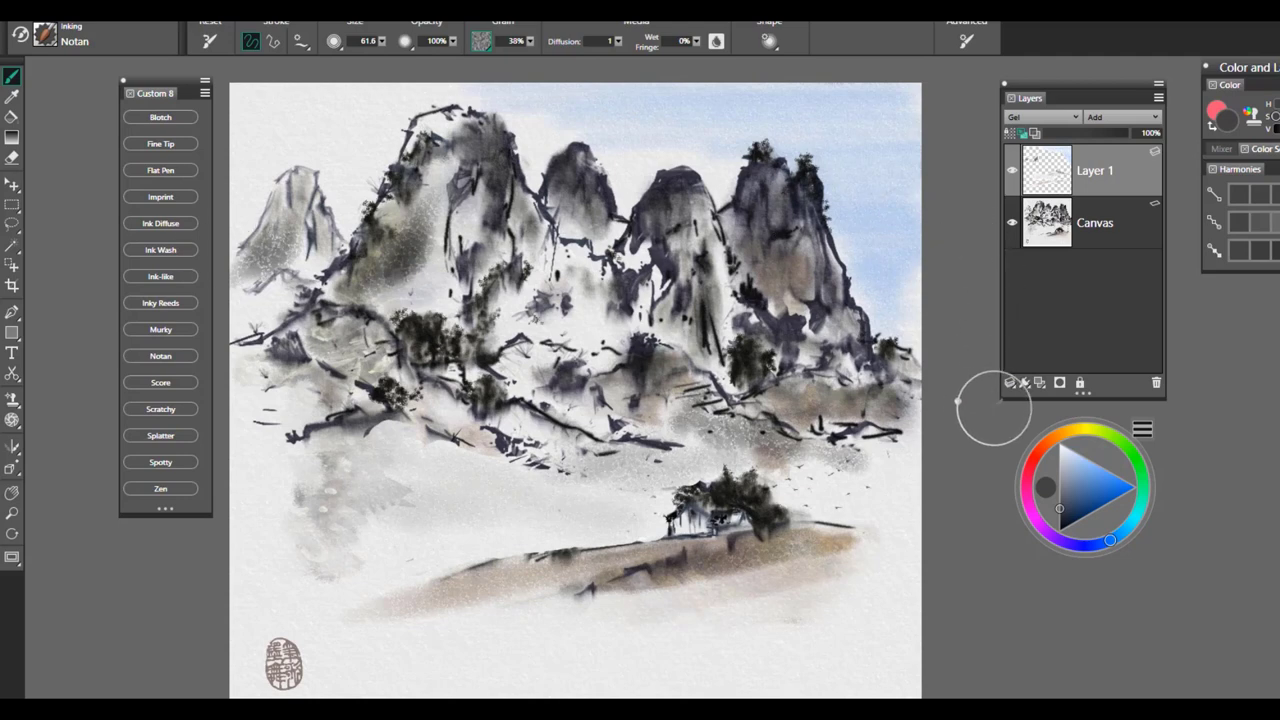
pyautogui.click(162, 309)
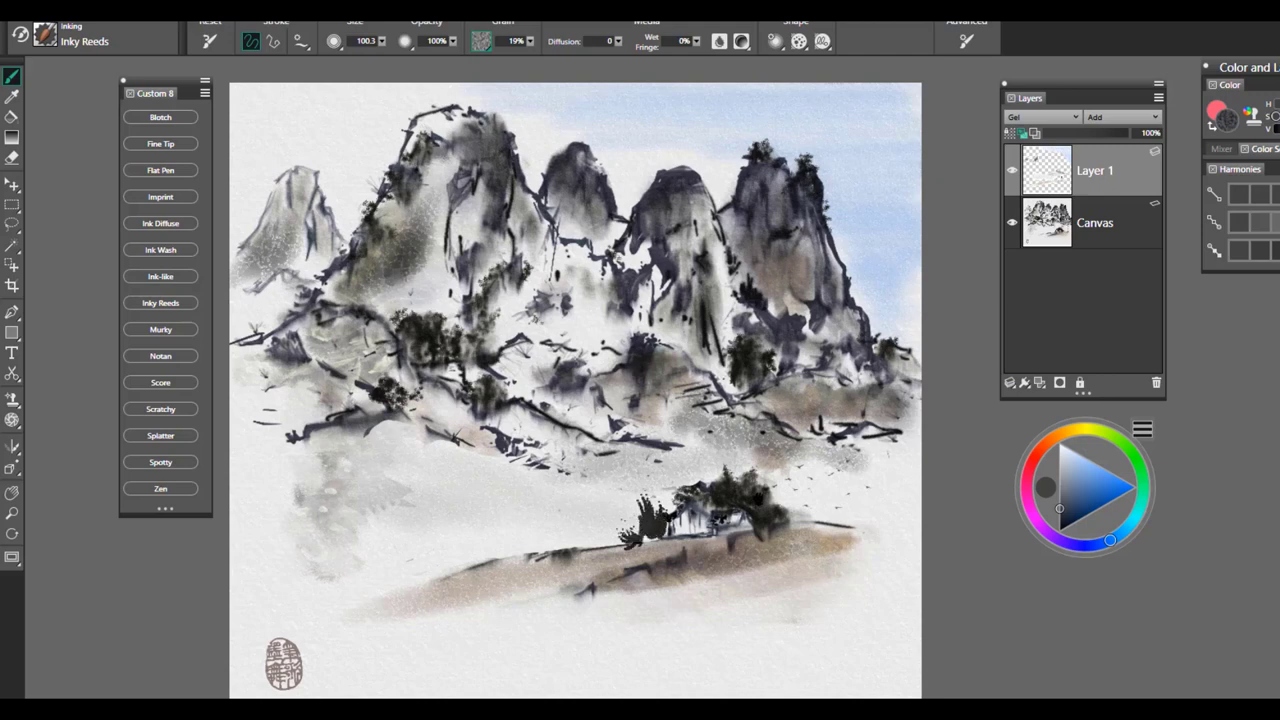
# - Paint spiky dark Inky Reeds clumps on both sides of the small house on Layer 1
pyautogui.moveTo(652, 519)
pyautogui.mouseDown()
pyautogui.moveTo(651, 492)
pyautogui.moveTo(670, 474)
pyautogui.mouseUp()
pyautogui.moveTo(618, 542)
pyautogui.mouseDown()
pyautogui.moveTo(624, 504)
pyautogui.moveTo(596, 518)
pyautogui.moveTo(624, 494)
pyautogui.mouseUp()
pyautogui.moveTo(792, 518)
pyautogui.mouseDown()
pyautogui.moveTo(784, 478)
pyautogui.moveTo(758, 476)
pyautogui.moveTo(782, 512)
pyautogui.mouseUp()
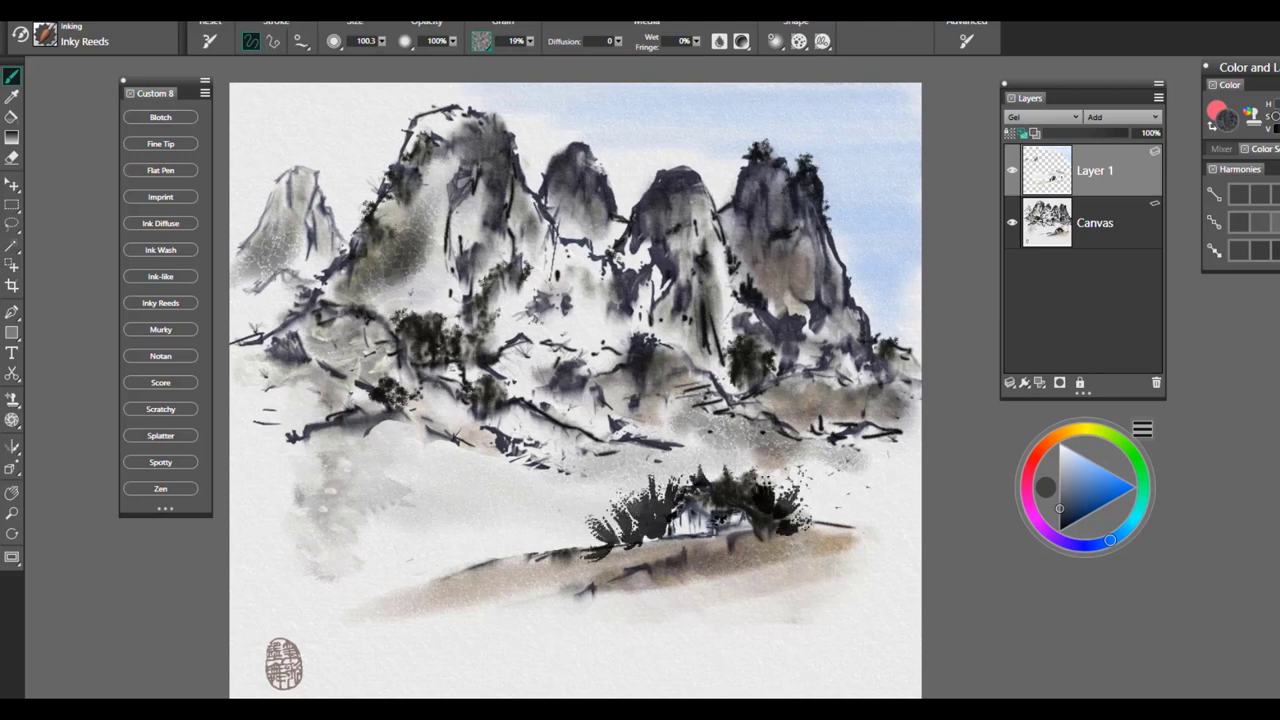
pyautogui.moveTo(640, 497); pyautogui.dragTo(636, 472)
pyautogui.moveTo(600, 540); pyautogui.dragTo(578, 516)
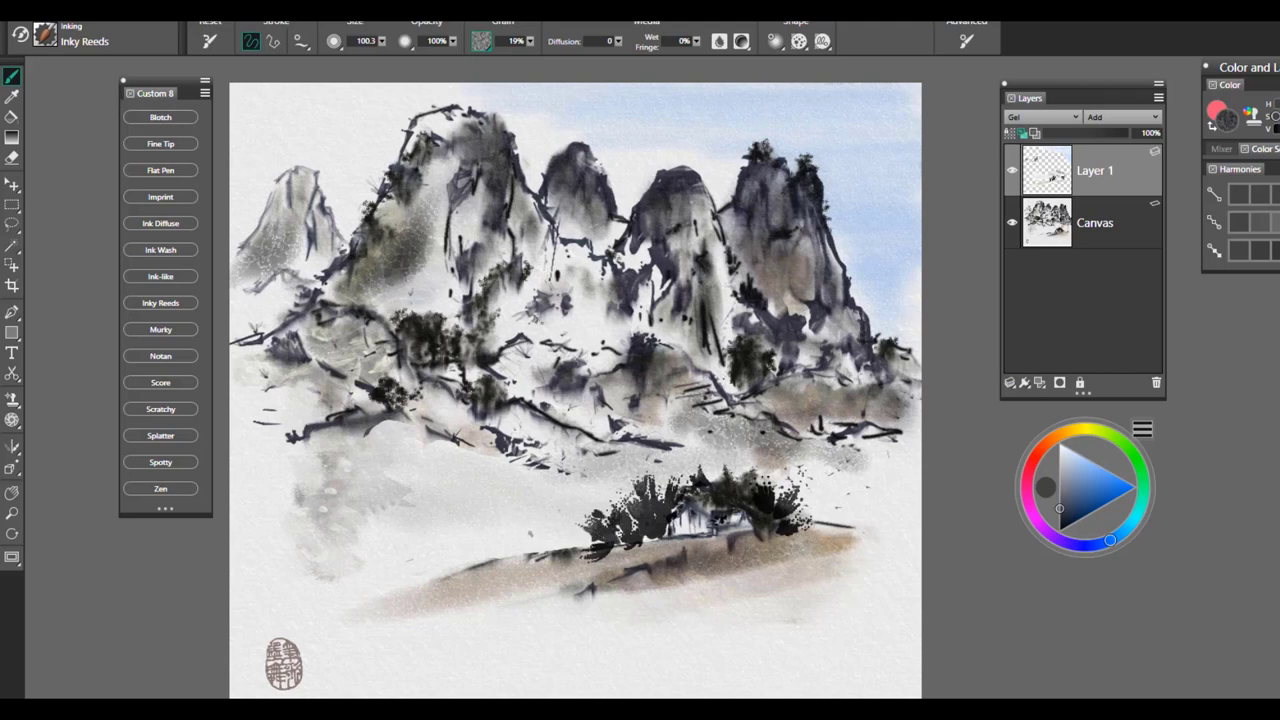
pyautogui.moveTo(851, 522)
pyautogui.mouseDown()
pyautogui.moveTo(871, 496)
pyautogui.moveTo(817, 497)
pyautogui.moveTo(849, 515)
pyautogui.moveTo(871, 490)
pyautogui.mouseUp()
pyautogui.moveTo(813, 530); pyautogui.dragTo(798, 511)
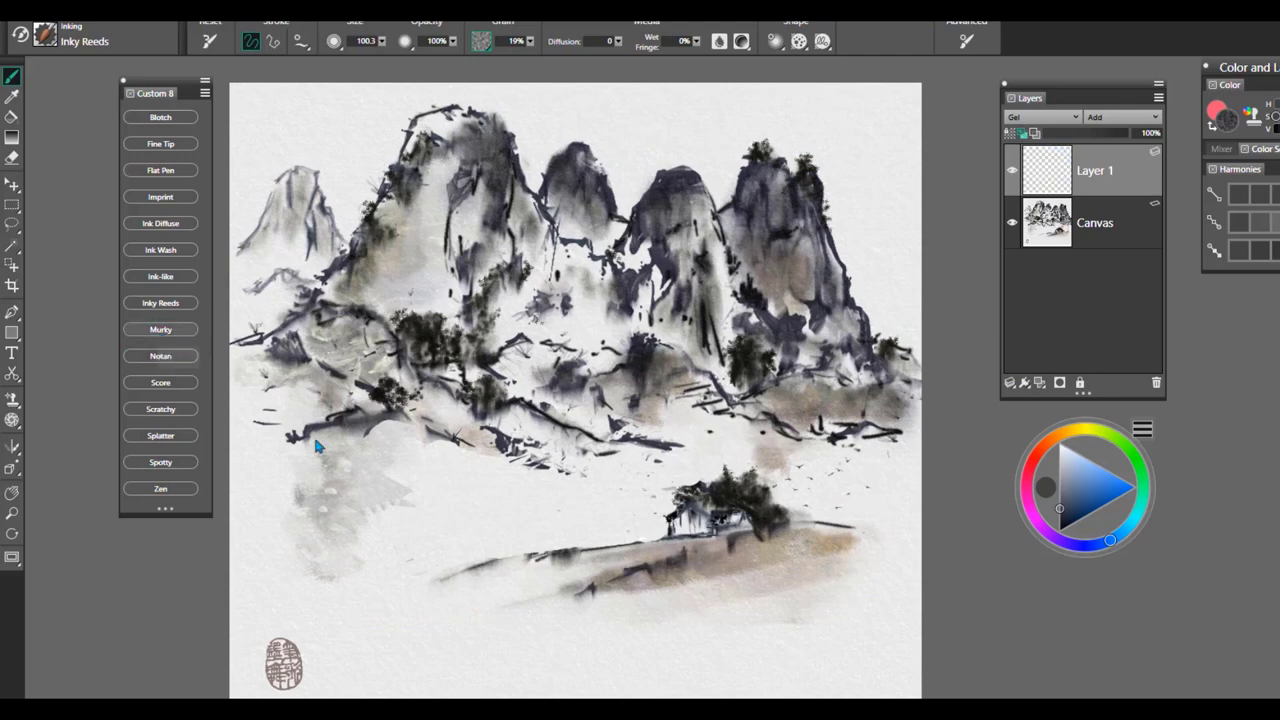
# - Try a short dark Murky stroke on the foreground slope and undo it
pyautogui.moveTo(525, 575)
pyautogui.mouseDown()
pyautogui.moveTo(432, 592)
pyautogui.moveTo(505, 578)
pyautogui.mouseUp()
pyautogui.hotkey('ctrl', 'z')
pyautogui.hotkey('ctrl', 'z')
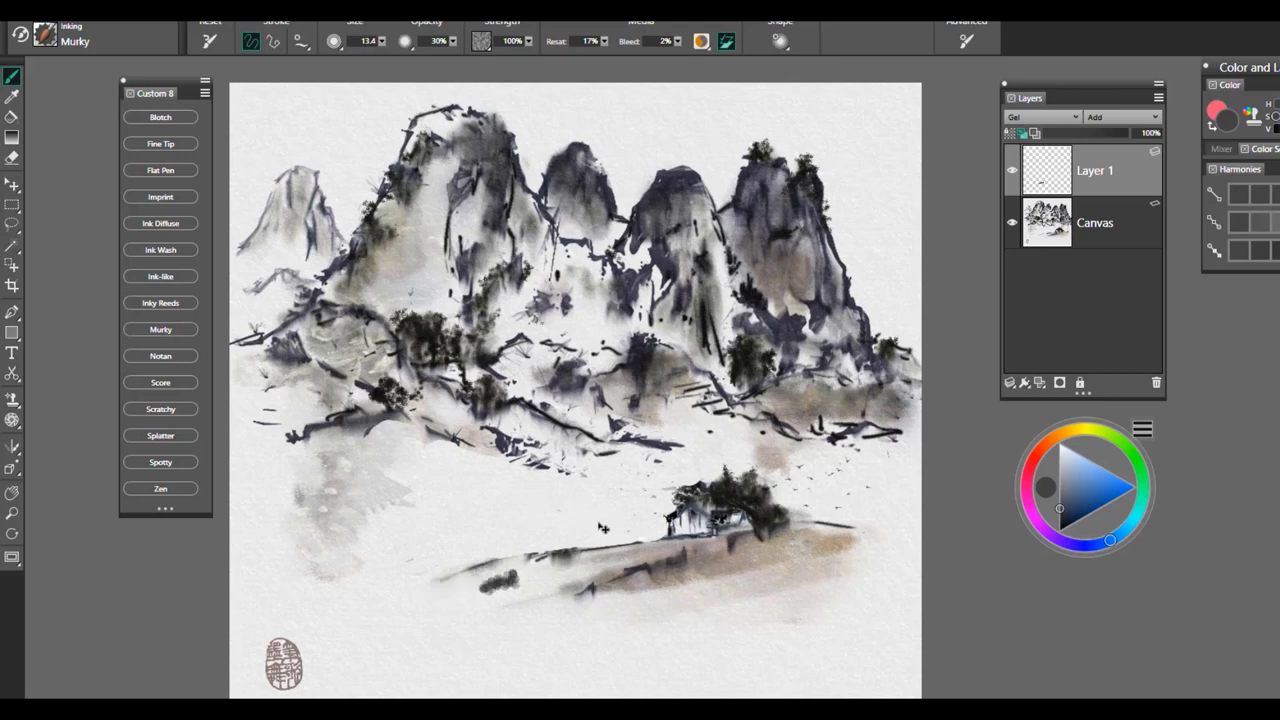
pyautogui.hotkey('ctrl', 'z')
# - Try Murky strokes around the house with colors sampled from the brown slope and the trees
pyautogui.keyDown('alt'); pyautogui.click(712, 570); pyautogui.keyUp('alt')
pyautogui.moveTo(589, 520)
pyautogui.mouseDown()
pyautogui.moveTo(612, 510)
pyautogui.moveTo(615, 532)
pyautogui.moveTo(645, 522)
pyautogui.moveTo(656, 536)
pyautogui.moveTo(646, 514)
pyautogui.moveTo(659, 530)
pyautogui.moveTo(668, 504)
pyautogui.moveTo(628, 540)
pyautogui.moveTo(626, 502)
pyautogui.moveTo(605, 536)
pyautogui.moveTo(598, 506)
pyautogui.moveTo(594, 542)
pyautogui.mouseUp()
pyautogui.keyDown('alt'); pyautogui.click(722, 492); pyautogui.keyUp('alt')
pyautogui.moveTo(812, 470)
pyautogui.mouseDown()
pyautogui.moveTo(846, 490)
pyautogui.moveTo(802, 502)
pyautogui.moveTo(832, 520)
pyautogui.moveTo(786, 508)
pyautogui.moveTo(872, 520)
pyautogui.moveTo(870, 504)
pyautogui.mouseUp()
pyautogui.moveTo(506, 526)
pyautogui.mouseDown()
pyautogui.moveTo(520, 506)
pyautogui.moveTo(506, 522)
pyautogui.moveTo(550, 526)
pyautogui.moveTo(534, 514)
pyautogui.moveTo(482, 543)
pyautogui.moveTo(545, 530)
pyautogui.moveTo(562, 512)
pyautogui.moveTo(569, 537)
pyautogui.mouseUp()
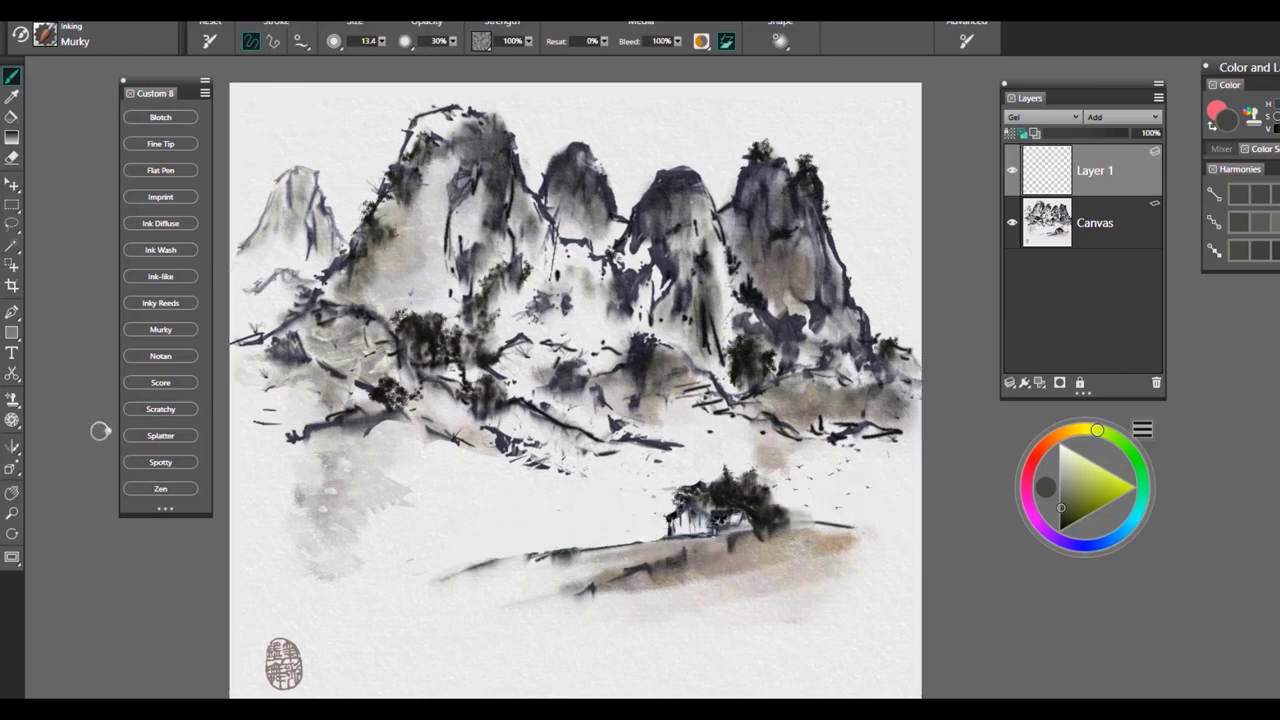
# - Try Notan strokes across the empty area above the foreground slope and undo them
pyautogui.click(160, 356)
pyautogui.moveTo(650, 542)
pyautogui.mouseDown()
pyautogui.moveTo(616, 480)
pyautogui.moveTo(648, 541)
pyautogui.moveTo(634, 420)
pyautogui.mouseUp()
pyautogui.moveTo(650, 538)
pyautogui.mouseDown()
pyautogui.moveTo(651, 443)
pyautogui.moveTo(862, 430)
pyautogui.mouseUp()
pyautogui.hotkey('ctrl', 'z')
pyautogui.hotkey('ctrl', 'z')
pyautogui.hotkey('ctrl', 'z')
pyautogui.hotkey('ctrl', 'z')
# - Reinforce the ridge contours with black Notan lines and draw a small flock of birds above the foreground slope
pyautogui.moveTo(668, 346); pyautogui.dragTo(712, 378)
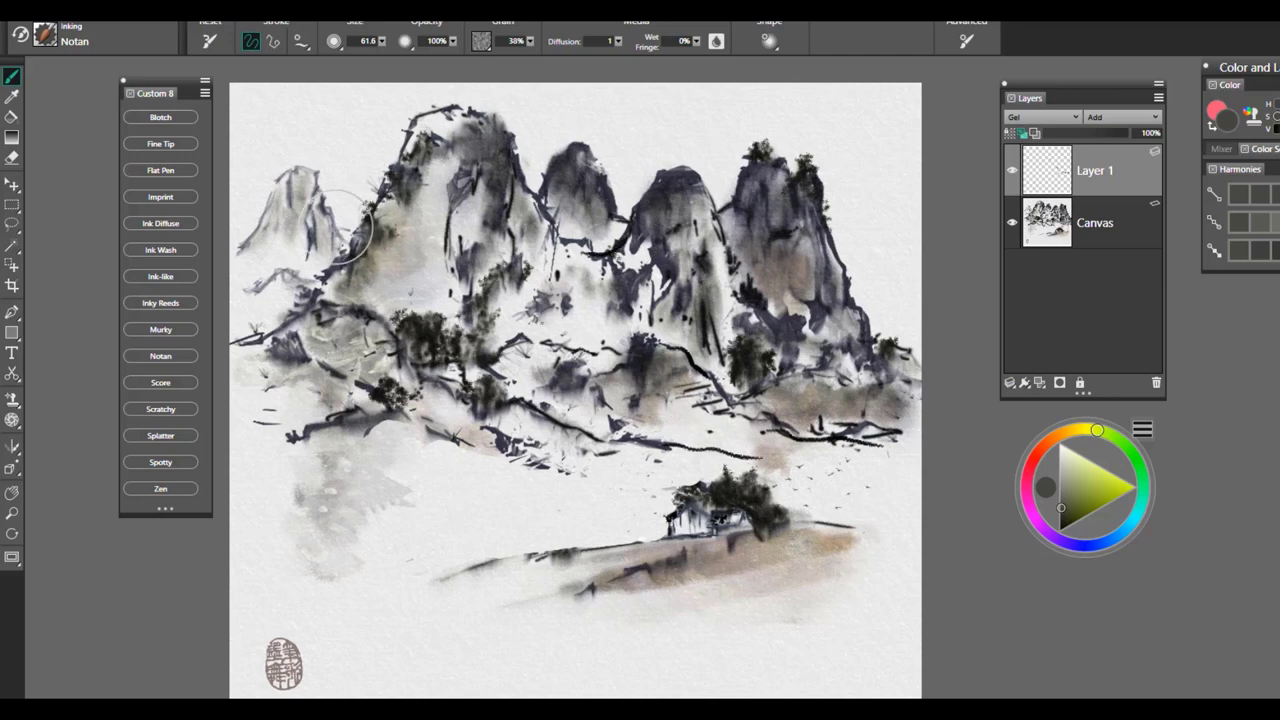
pyautogui.moveTo(276, 272); pyautogui.dragTo(382, 321)
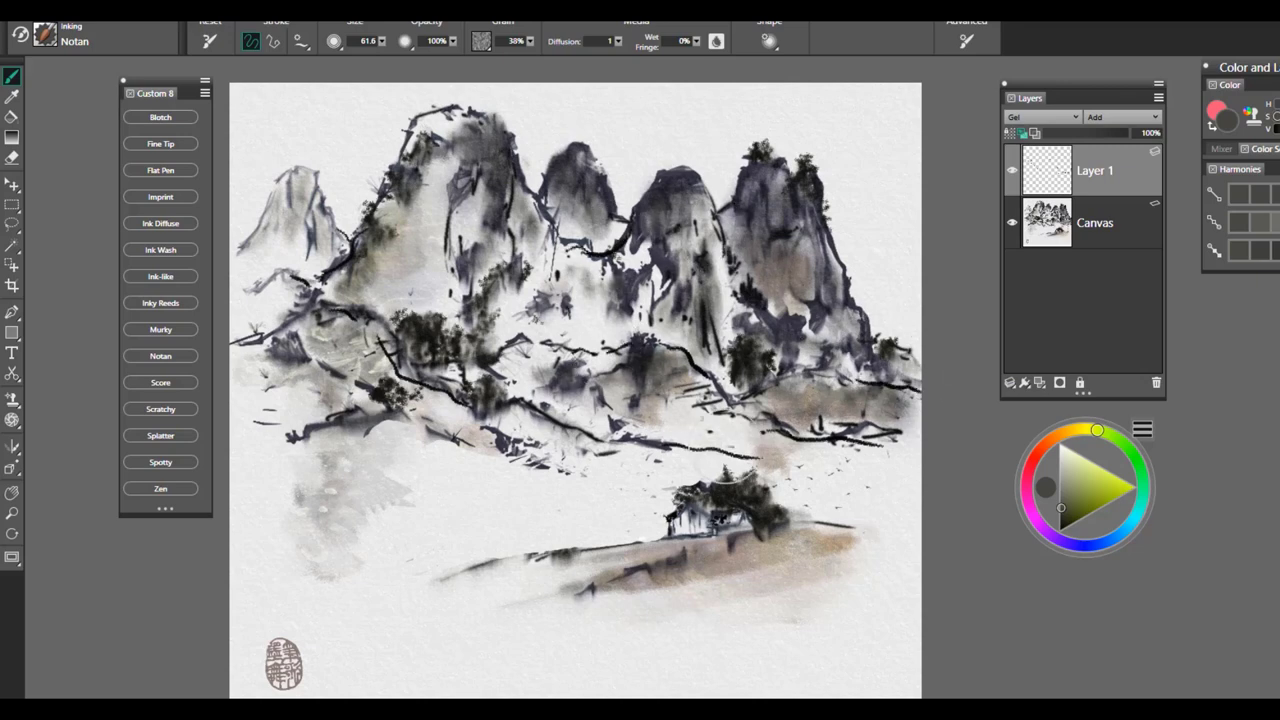
pyautogui.moveTo(415, 509)
pyautogui.mouseDown()
pyautogui.moveTo(463, 499)
pyautogui.moveTo(467, 480)
pyautogui.moveTo(447, 486)
pyautogui.moveTo(507, 489)
pyautogui.mouseUp()
pyautogui.moveTo(453, 520)
pyautogui.mouseDown()
pyautogui.moveTo(512, 510)
pyautogui.moveTo(570, 524)
pyautogui.moveTo(540, 520)
pyautogui.mouseUp()
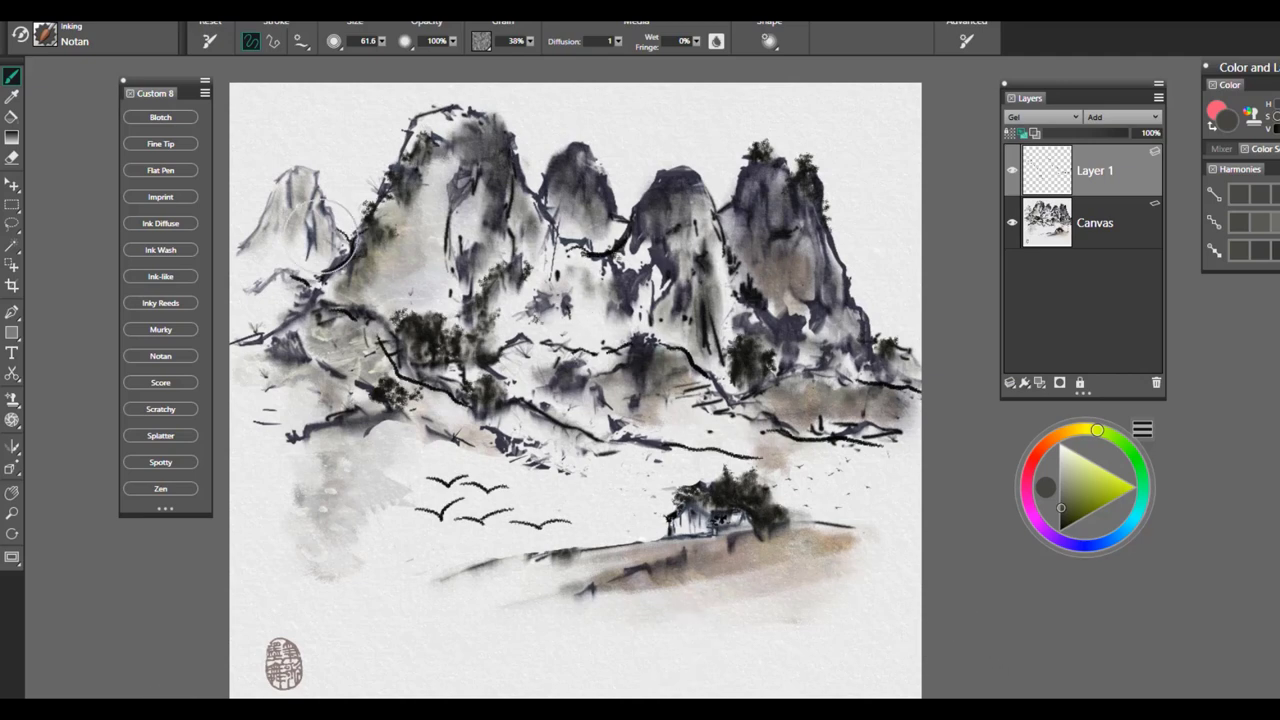
# - Clear Layer 1 and paint grainy Score strokes along the foreground slope and a line extending the middle ridge to the right
pyautogui.hotkey('ctrl', 'a')
pyautogui.hotkey('ctrl', 'x')
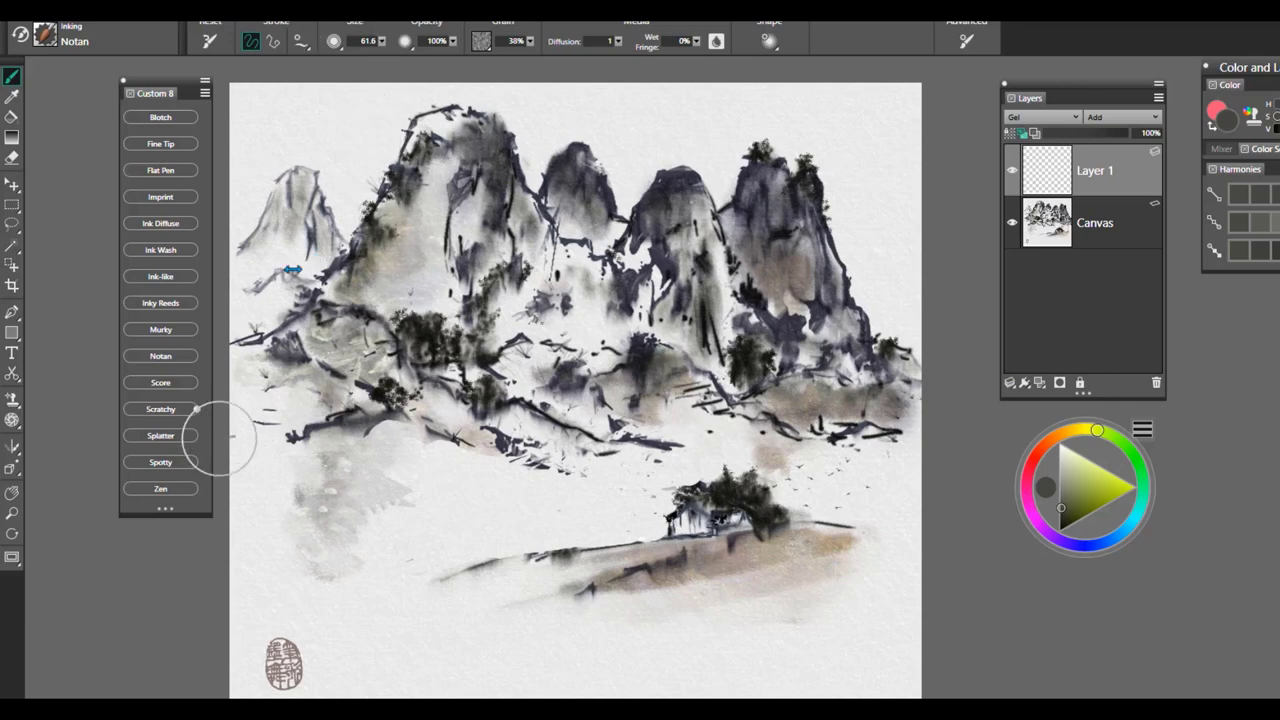
pyautogui.click(166, 388)
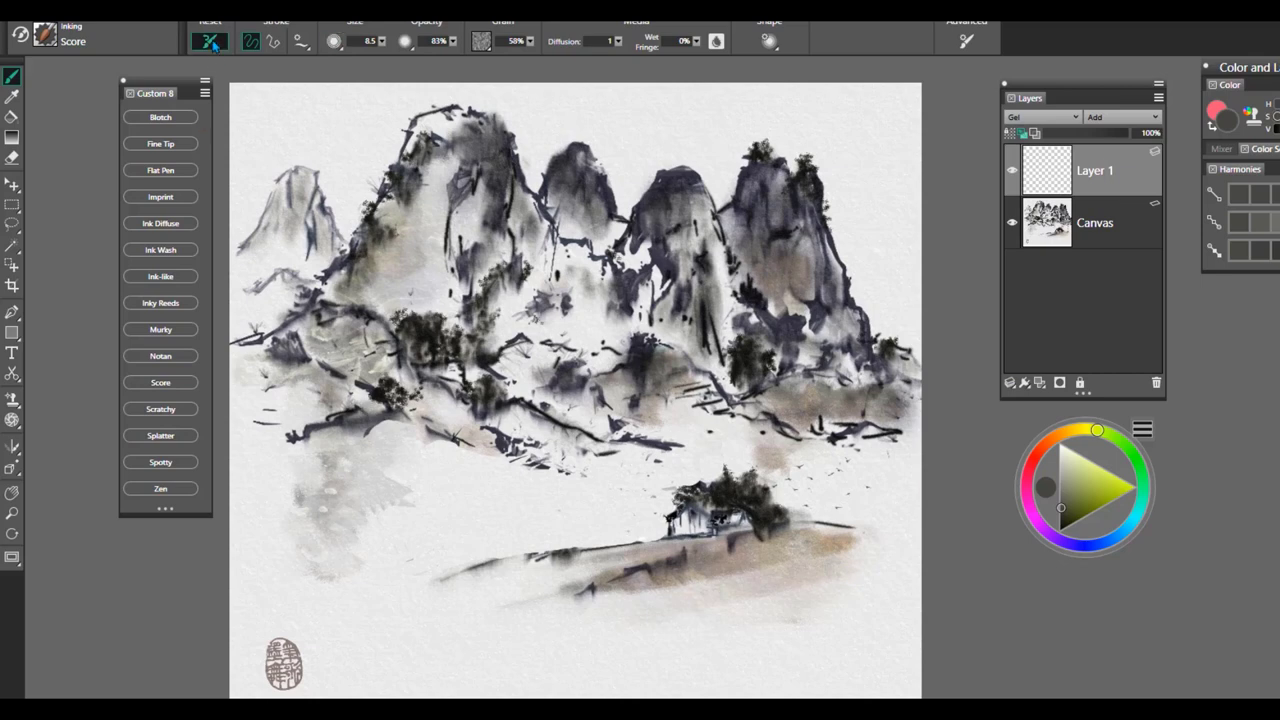
pyautogui.moveTo(506, 535); pyautogui.dragTo(388, 570)
pyautogui.moveTo(596, 529); pyautogui.dragTo(380, 583)
pyautogui.moveTo(484, 563); pyautogui.dragTo(370, 597)
pyautogui.moveTo(678, 539); pyautogui.dragTo(598, 551)
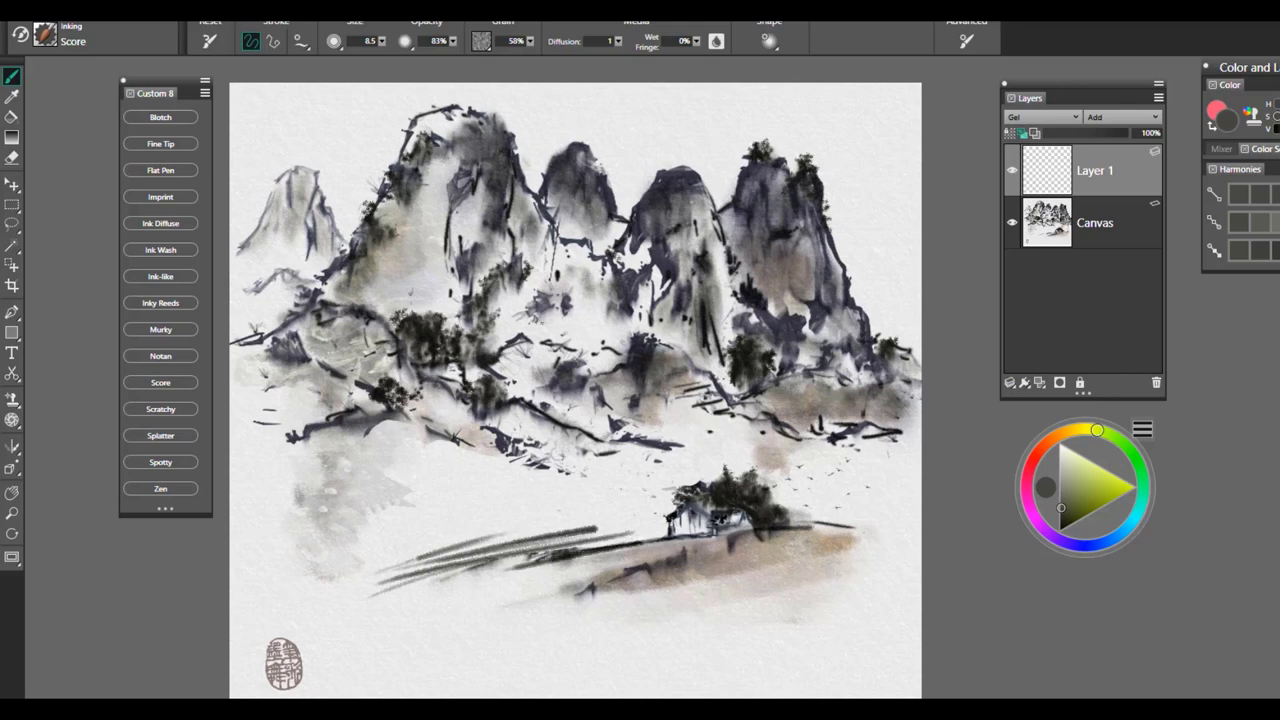
pyautogui.moveTo(598, 440); pyautogui.dragTo(860, 467)
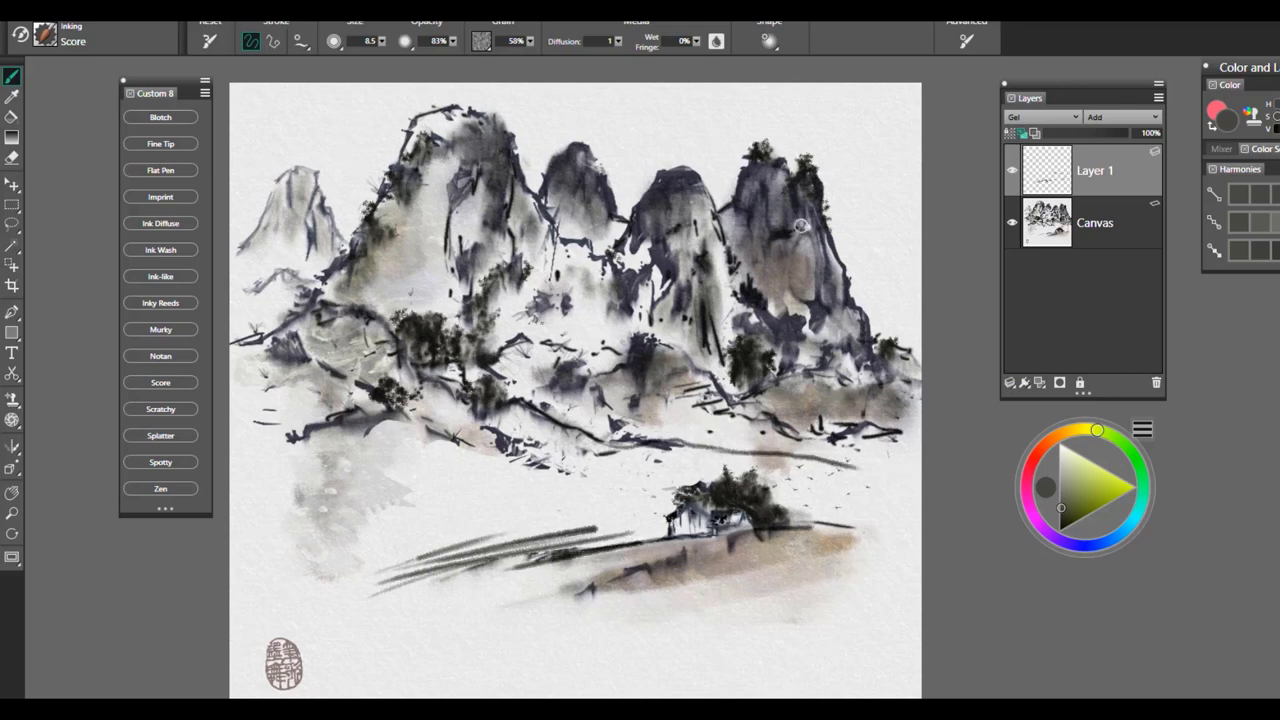
# - Outline a distant mountain at the far right with Score and shade it with Ink Wash and Ink Diffuse
pyautogui.moveTo(860, 213)
pyautogui.mouseDown()
pyautogui.moveTo(838, 236)
pyautogui.moveTo(922, 276)
pyautogui.mouseUp()
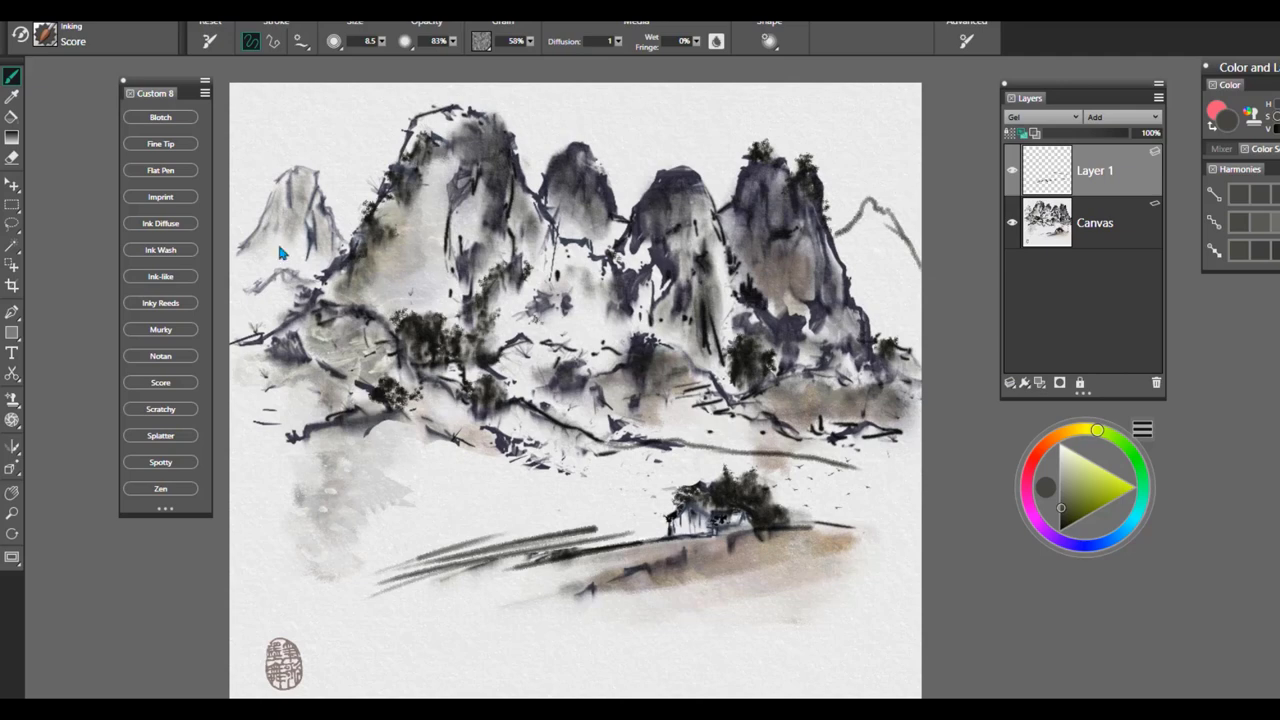
pyautogui.click(160, 250)
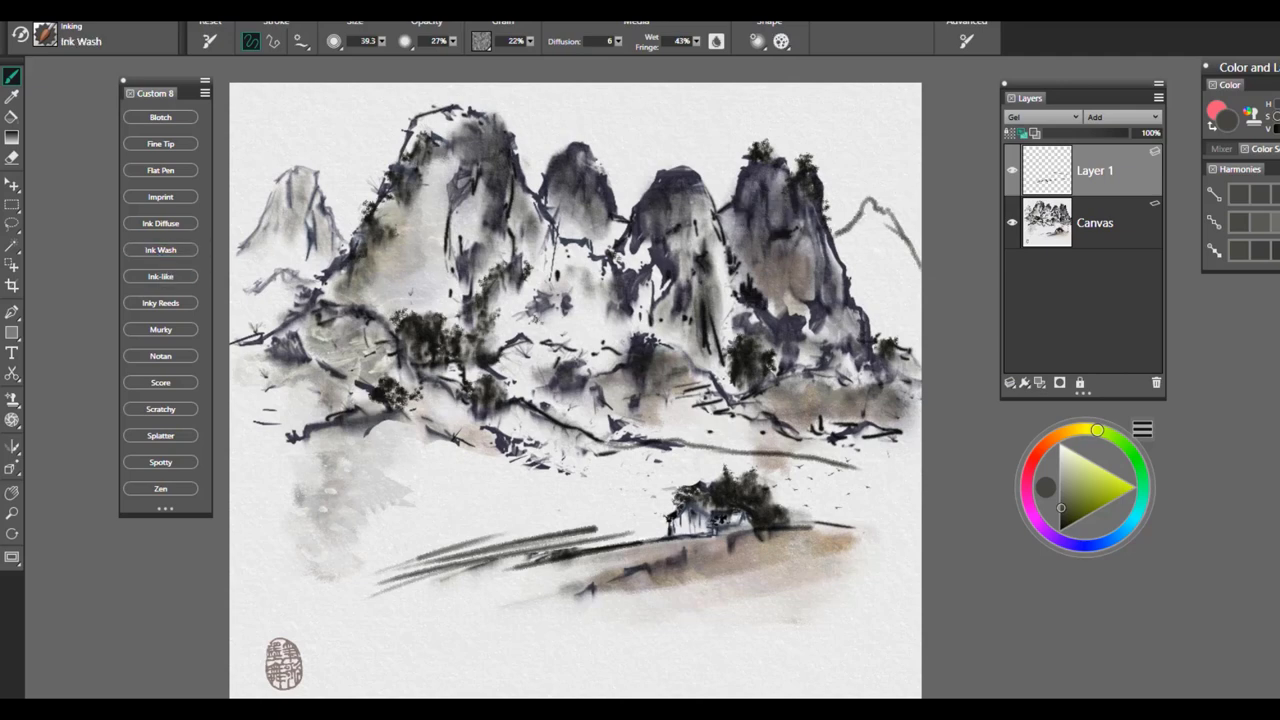
pyautogui.moveTo(865, 250)
pyautogui.mouseDown()
pyautogui.moveTo(870, 216)
pyautogui.moveTo(890, 226)
pyautogui.moveTo(895, 305)
pyautogui.moveTo(910, 262)
pyautogui.mouseUp()
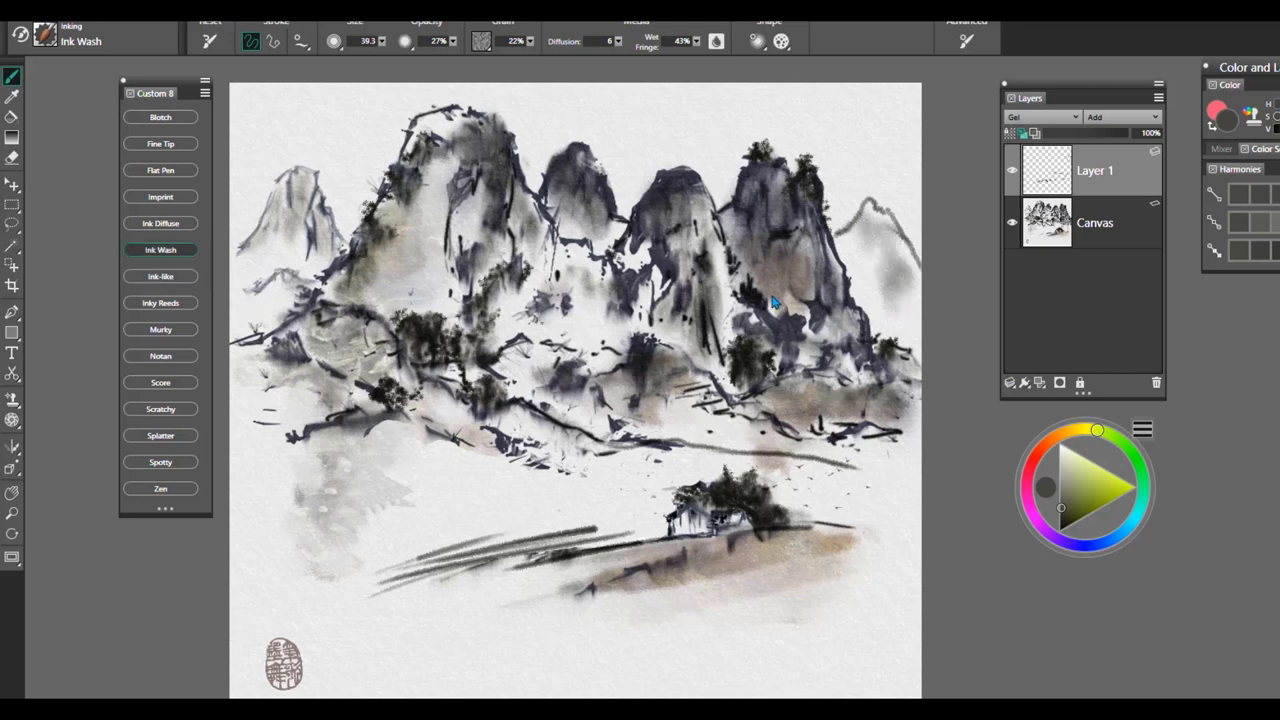
pyautogui.click(178, 224)
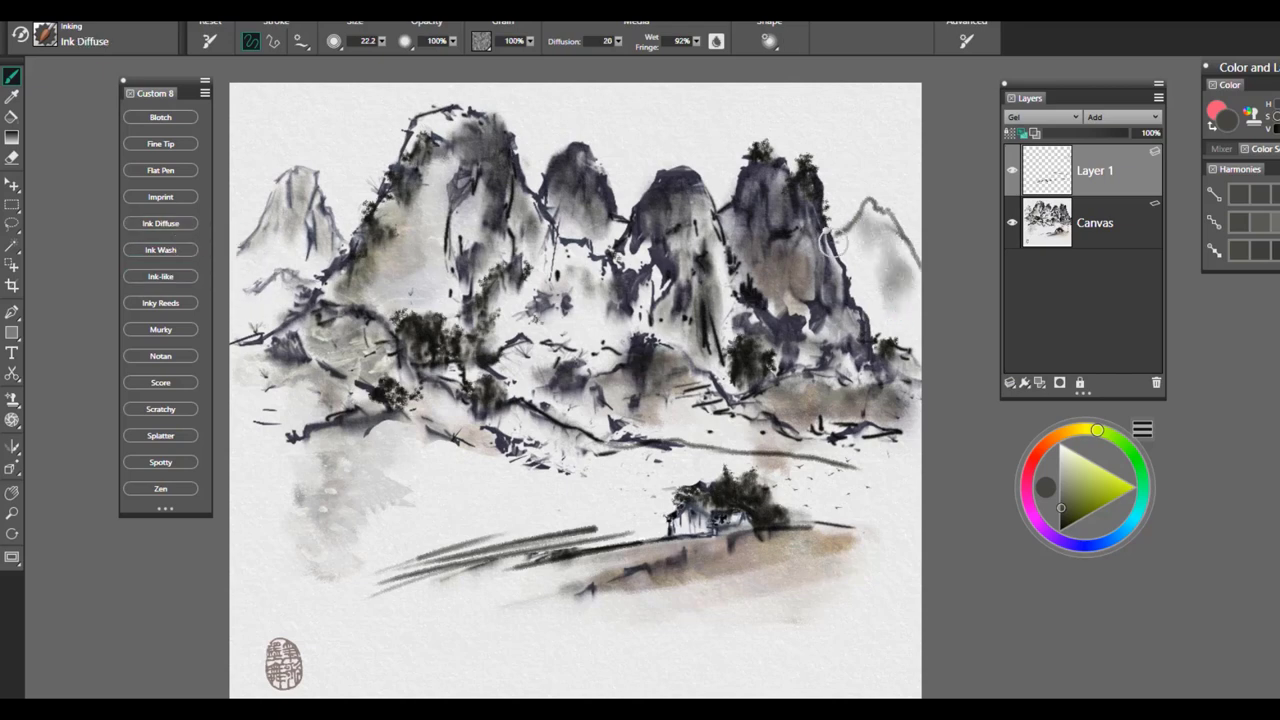
pyautogui.moveTo(844, 235); pyautogui.dragTo(870, 213)
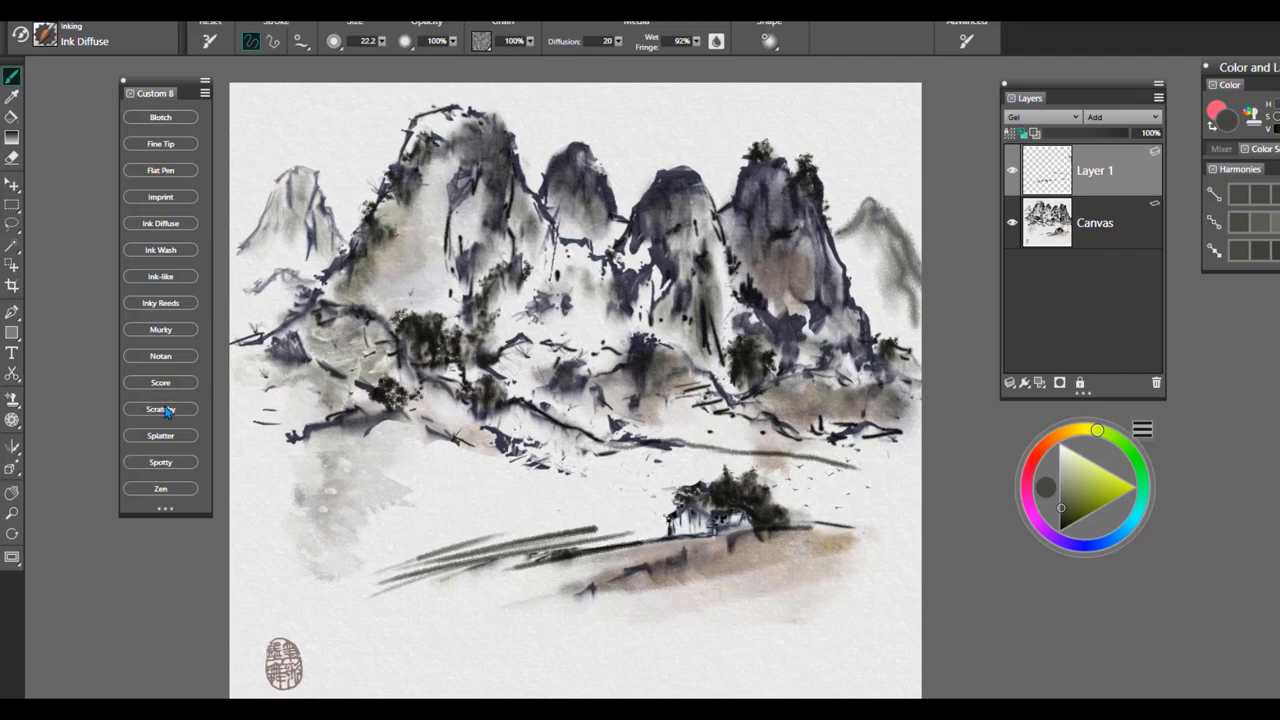
# - Ink the far-right distant mountain's outline with black Notan strokes and clear everything from Layer 1
pyautogui.click(160, 356)
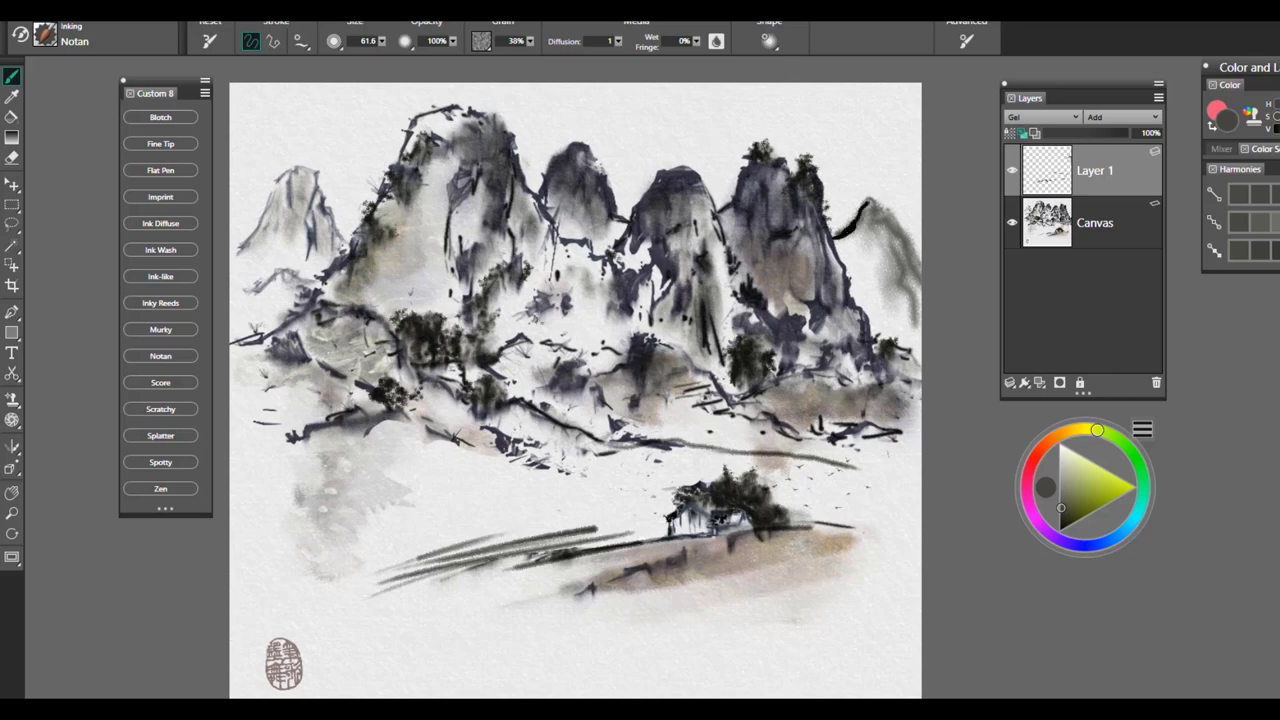
pyautogui.moveTo(868, 202)
pyautogui.mouseDown()
pyautogui.moveTo(950, 331)
pyautogui.moveTo(922, 311)
pyautogui.mouseUp()
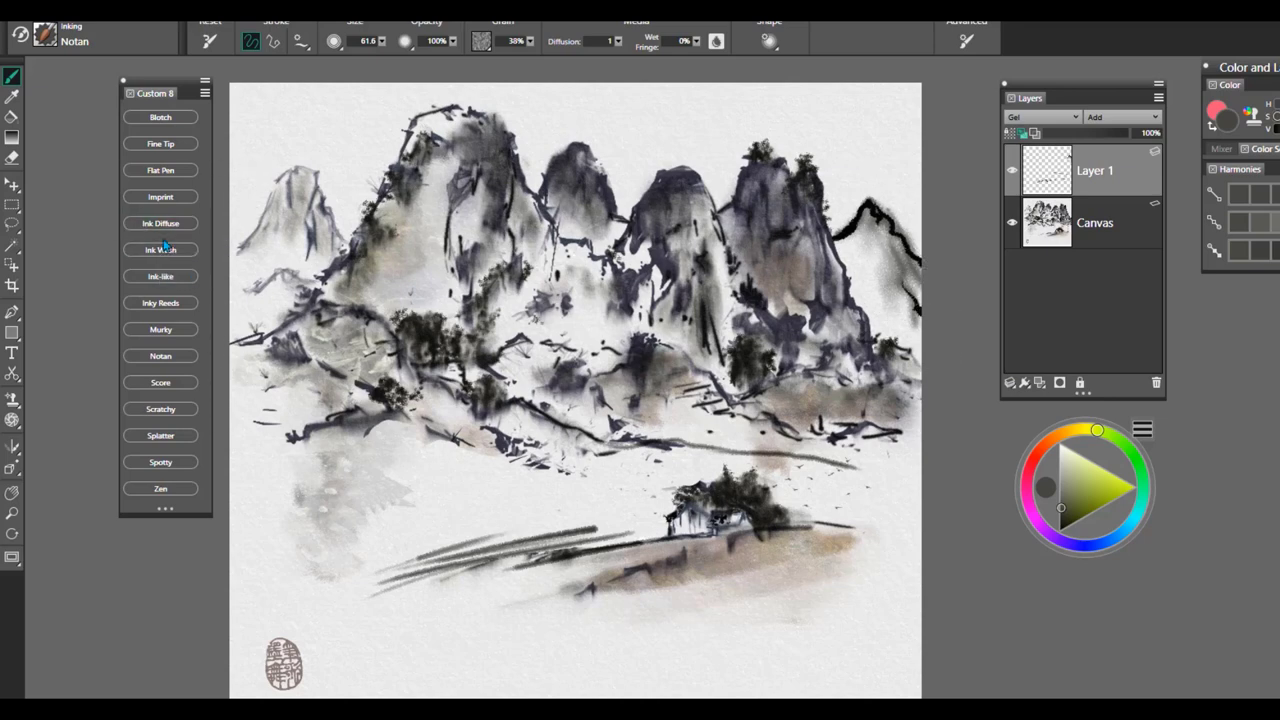
pyautogui.hotkey('ctrl', 'a')
pyautogui.press('Delete')
pyautogui.hotkey('ctrl', 'd')
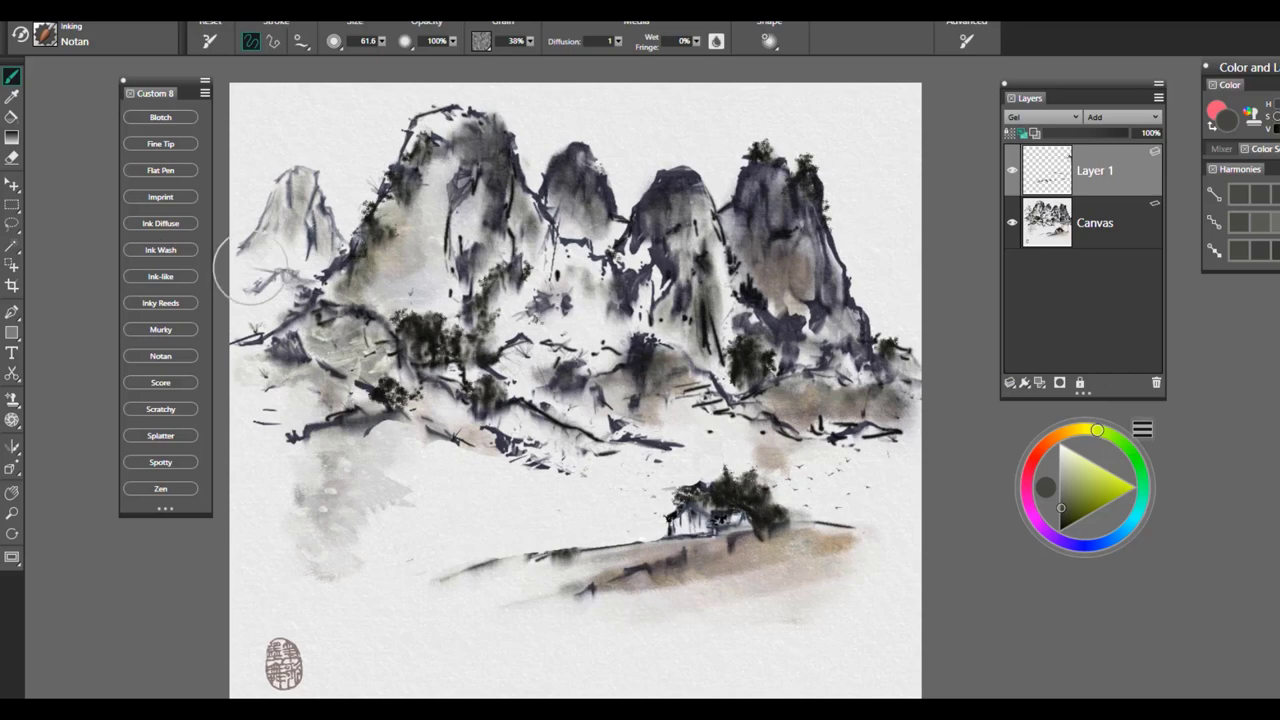
# - Paint broken Scratchy dabs below the lower-left ridge and down the face of the largest mountain
pyautogui.click(162, 410)
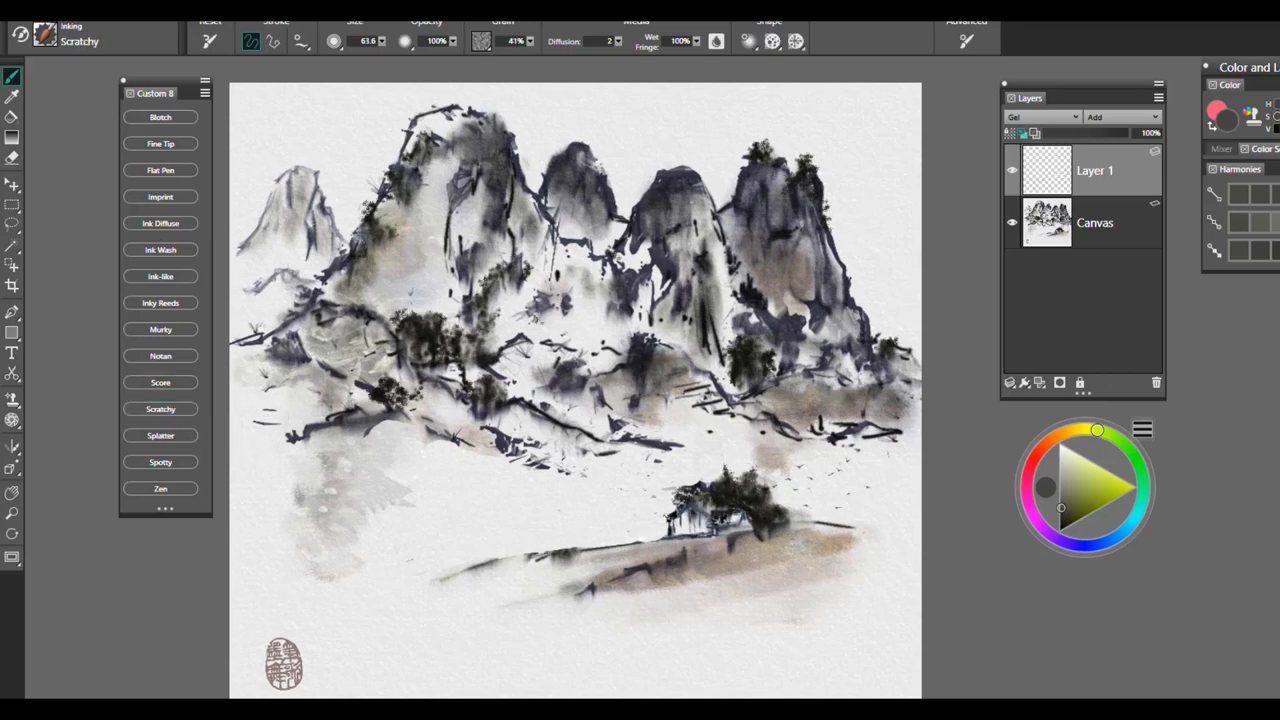
pyautogui.moveTo(423, 468)
pyautogui.mouseDown()
pyautogui.moveTo(400, 477)
pyautogui.moveTo(382, 458)
pyautogui.moveTo(440, 450)
pyautogui.moveTo(585, 475)
pyautogui.mouseUp()
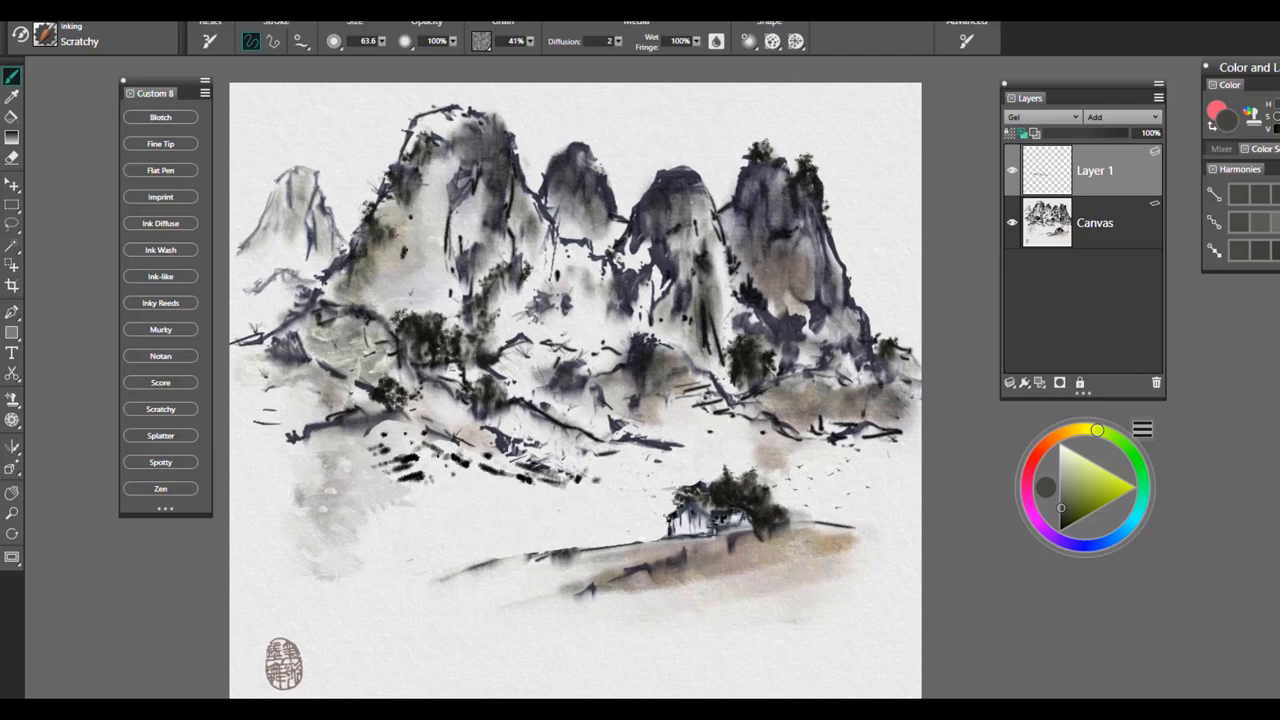
pyautogui.moveTo(402, 250); pyautogui.dragTo(376, 272)
pyautogui.click(435, 187)
pyautogui.moveTo(434, 202); pyautogui.dragTo(433, 218)
pyautogui.click(436, 171)
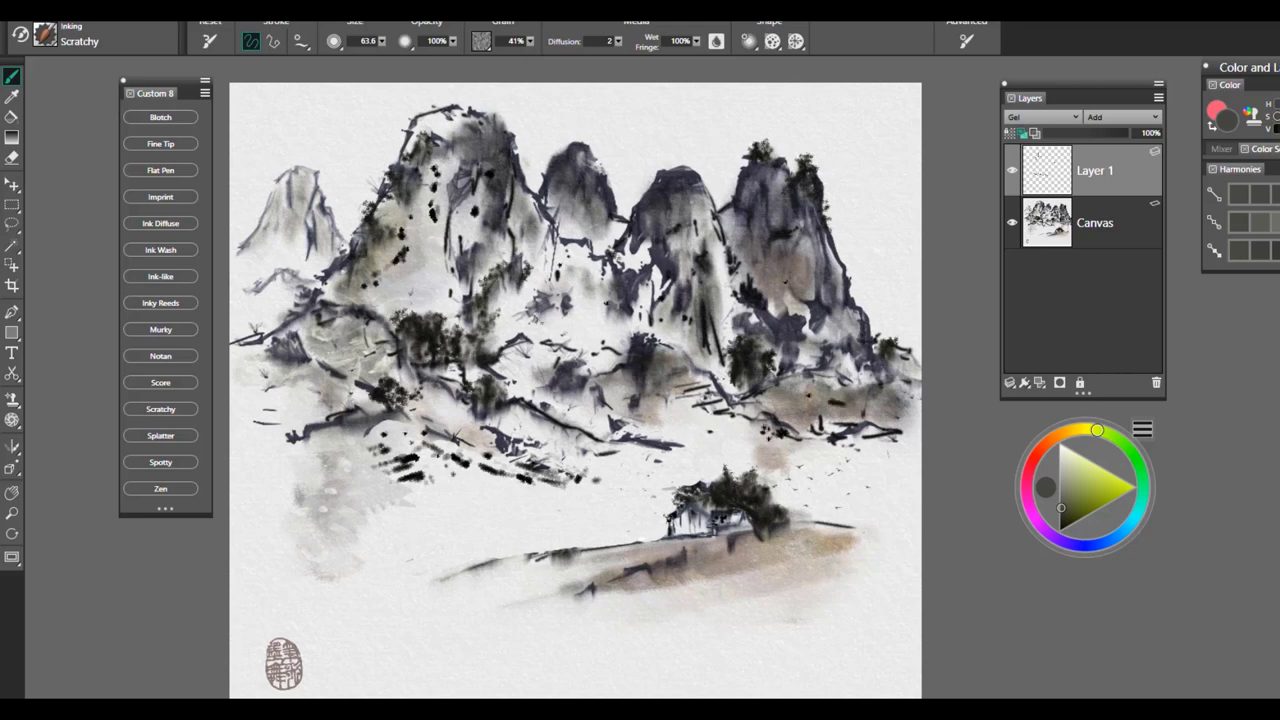
# - Dab Scratchy marks on the rightmost peak, the far-left mountain and the left rocks, and undo all the Scratchy marks
pyautogui.click(793, 268)
pyautogui.moveTo(798, 280)
pyautogui.mouseDown()
pyautogui.moveTo(791, 290)
pyautogui.moveTo(808, 268)
pyautogui.mouseUp()
pyautogui.click(805, 247)
pyautogui.click(313, 255)
pyautogui.click(266, 259)
pyautogui.click(281, 257)
pyautogui.click(348, 344)
pyautogui.click(343, 360)
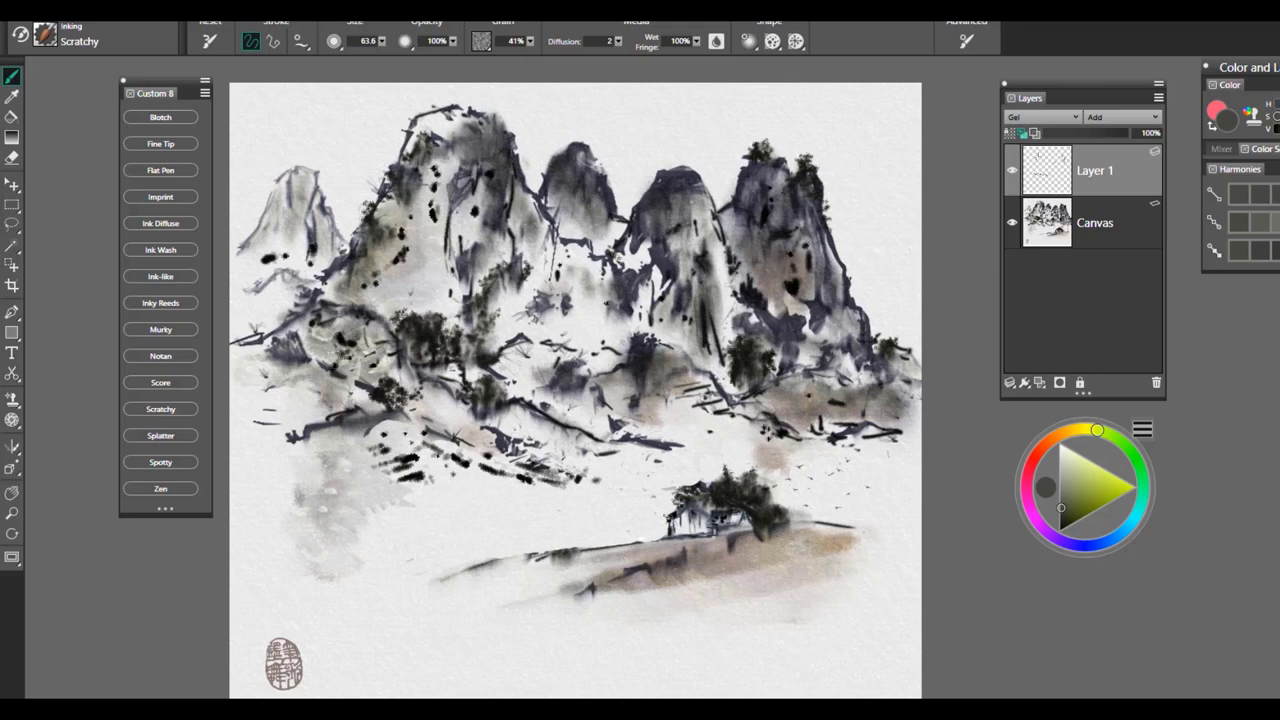
pyautogui.click(374, 366)
pyautogui.click(350, 377)
pyautogui.click(351, 386)
pyautogui.moveTo(330, 387); pyautogui.dragTo(314, 390)
pyautogui.hotkey('ctrl', 'z')
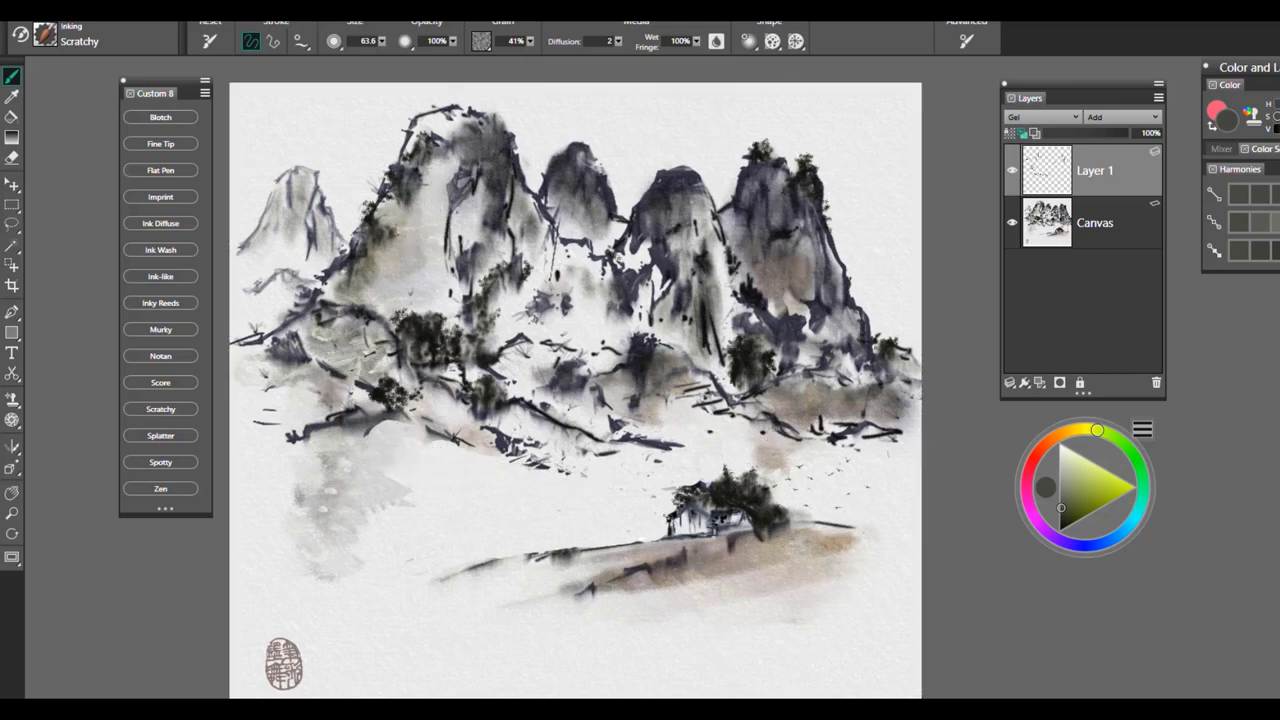
# - Accent the foreground slope's edge and the middle ridge lines with dark Scratchy strokes and dabs
pyautogui.moveTo(640, 560)
pyautogui.mouseDown()
pyautogui.moveTo(572, 553)
pyautogui.moveTo(501, 569)
pyautogui.moveTo(634, 547)
pyautogui.mouseUp()
pyautogui.moveTo(776, 533); pyautogui.dragTo(848, 536)
pyautogui.click(893, 534)
pyautogui.click(873, 532)
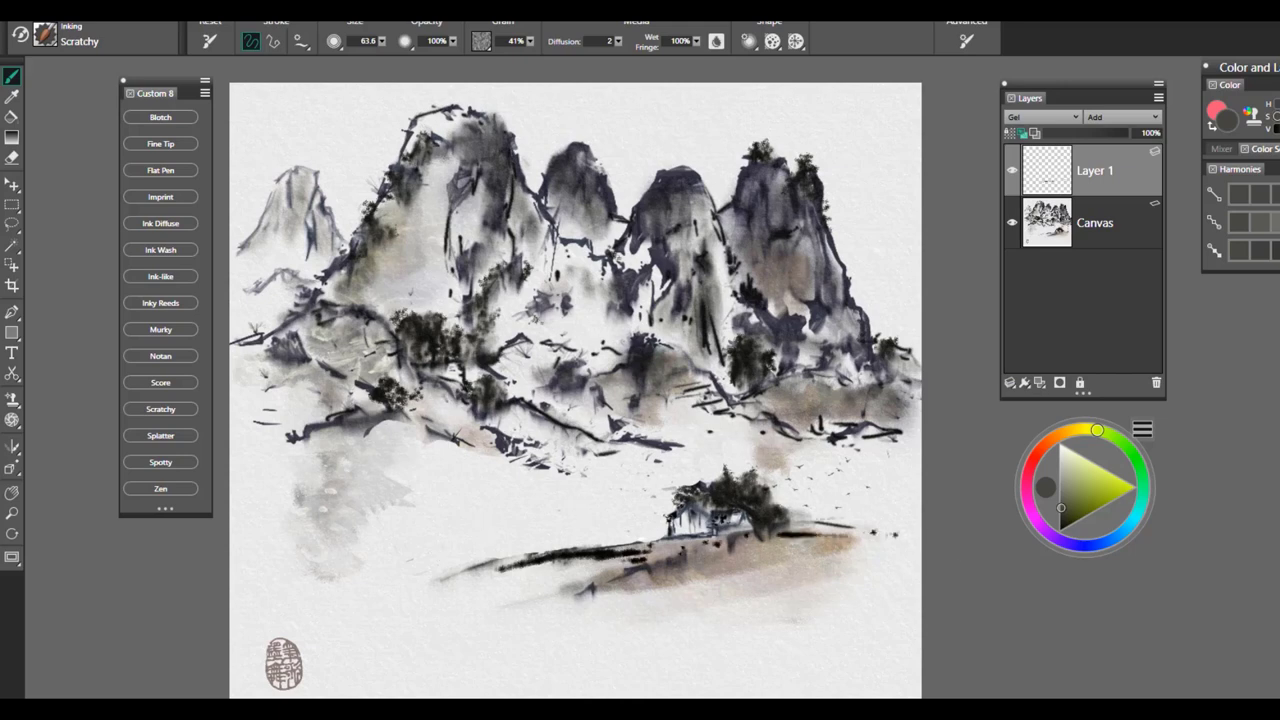
pyautogui.click(527, 423)
pyautogui.click(548, 435)
pyautogui.moveTo(725, 416); pyautogui.dragTo(744, 426)
pyautogui.click(765, 433)
pyautogui.moveTo(846, 444); pyautogui.dragTo(865, 444)
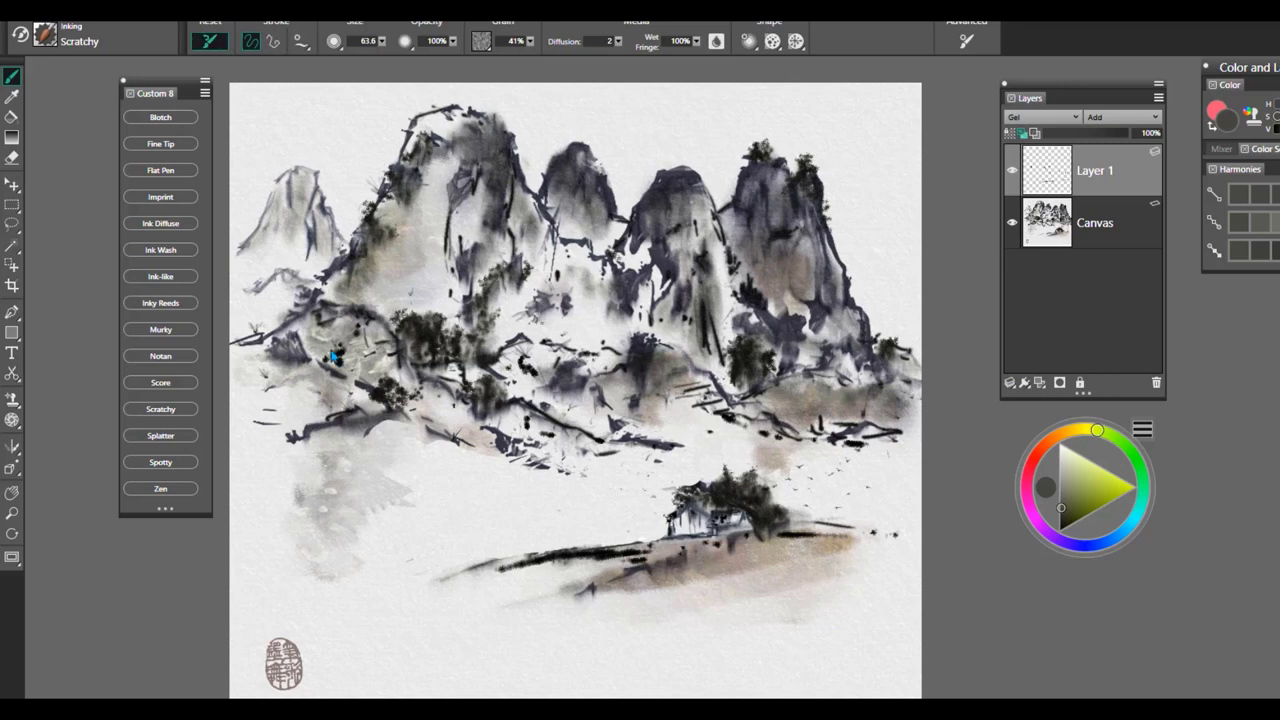
# - Set the Splatter brush's diffusion to 2 and scatter soft ink spots over the area above the foreground slope
pyautogui.click(182, 438)
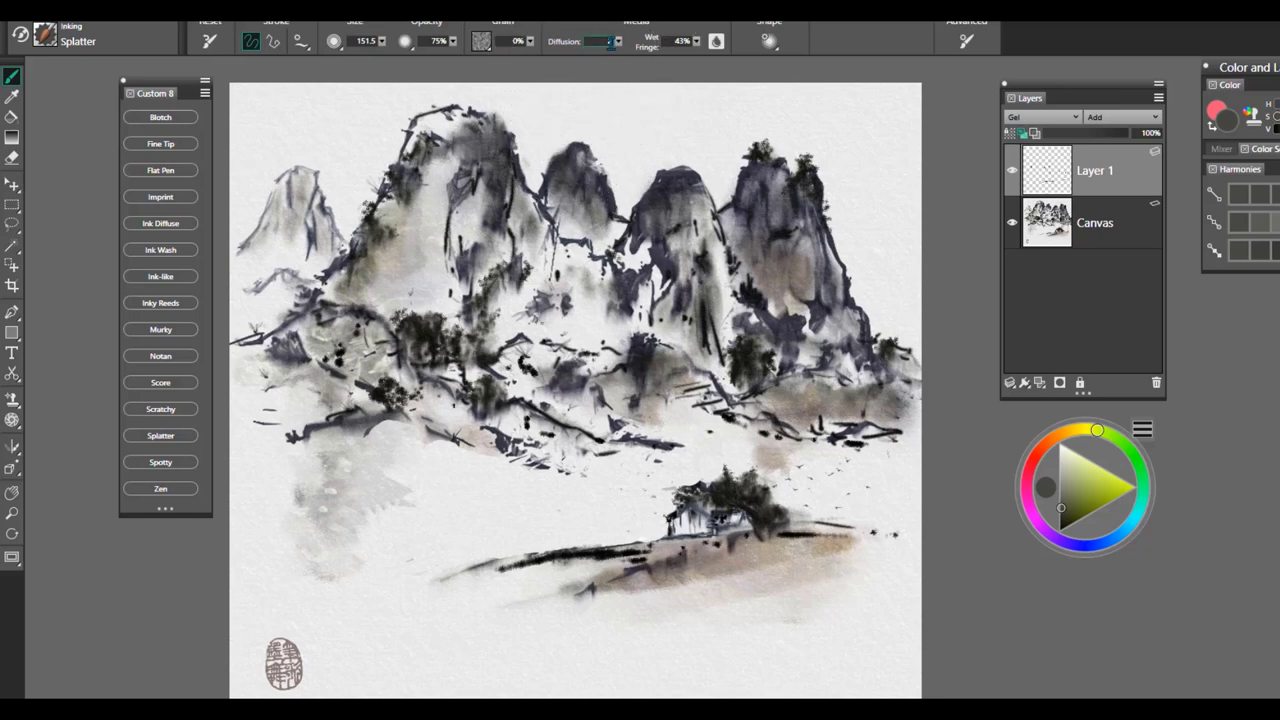
pyautogui.write('2')
pyautogui.press('Tab')
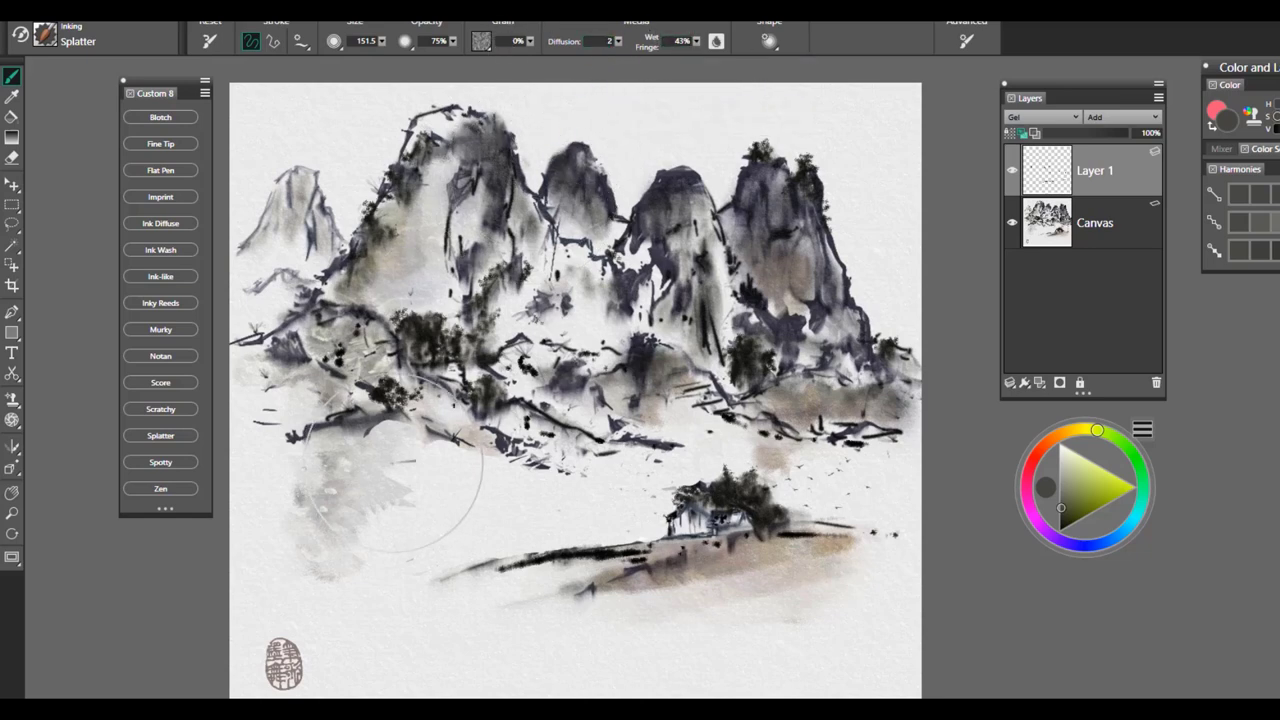
pyautogui.moveTo(457, 506); pyautogui.dragTo(482, 514)
pyautogui.moveTo(592, 487); pyautogui.dragTo(552, 500)
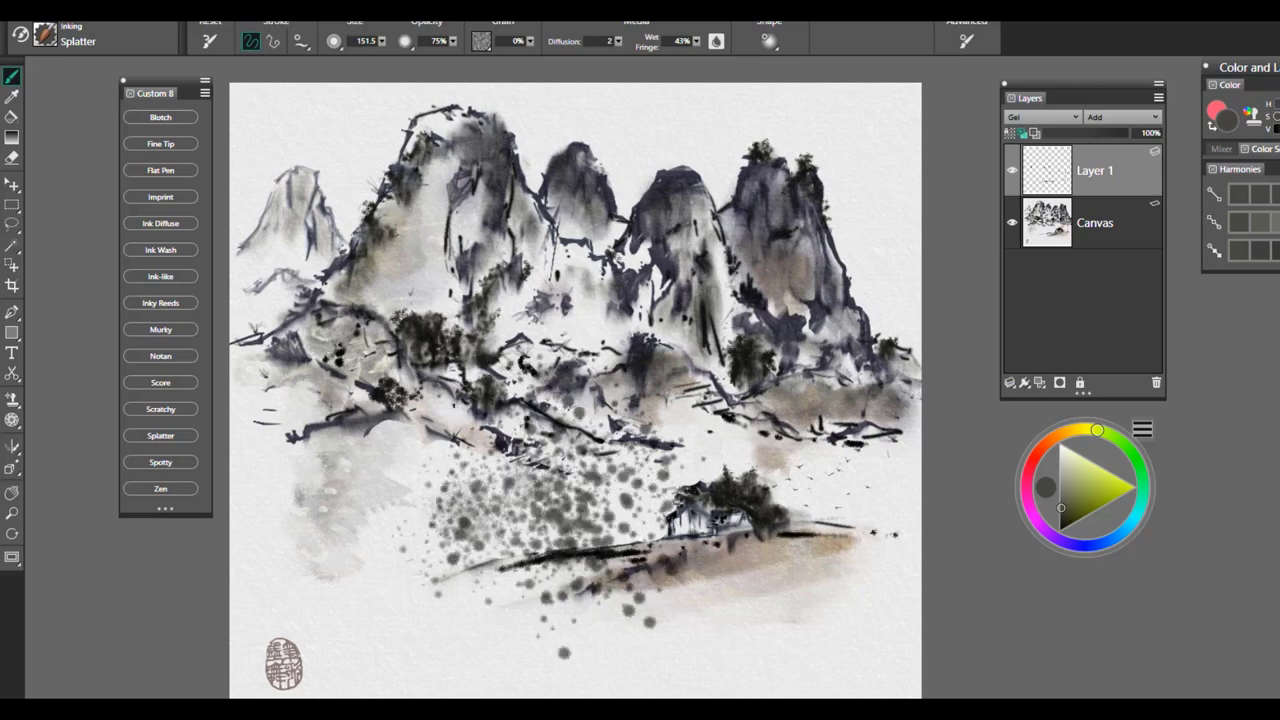
# - Splatter ink blots over the foreground, the upper-right sky and the mountains, and undo all strokes on Layer 1
pyautogui.moveTo(735, 608); pyautogui.dragTo(785, 614)
pyautogui.moveTo(868, 150); pyautogui.dragTo(882, 190)
pyautogui.moveTo(397, 258)
pyautogui.mouseDown()
pyautogui.moveTo(418, 222)
pyautogui.moveTo(400, 285)
pyautogui.moveTo(425, 184)
pyautogui.mouseUp()
pyautogui.moveTo(480, 290); pyautogui.dragTo(588, 350)
pyautogui.moveTo(705, 408); pyautogui.dragTo(725, 430)
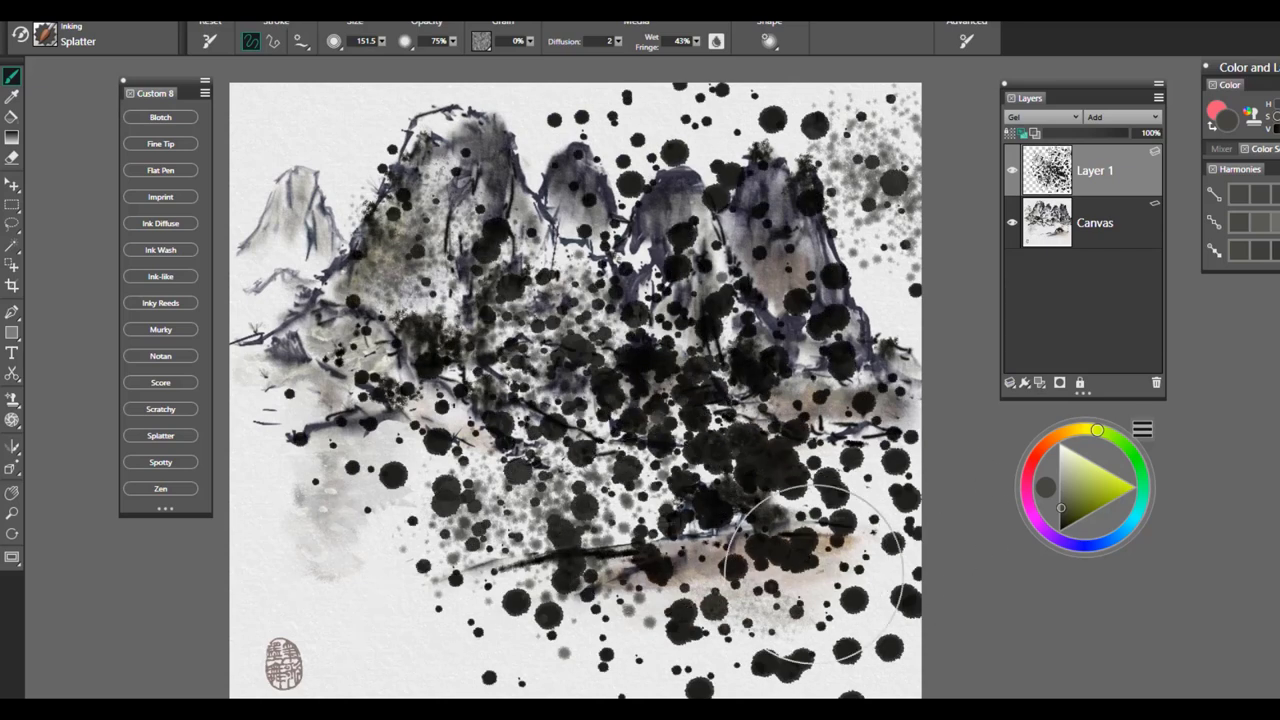
pyautogui.hotkey('ctrl', 'z')
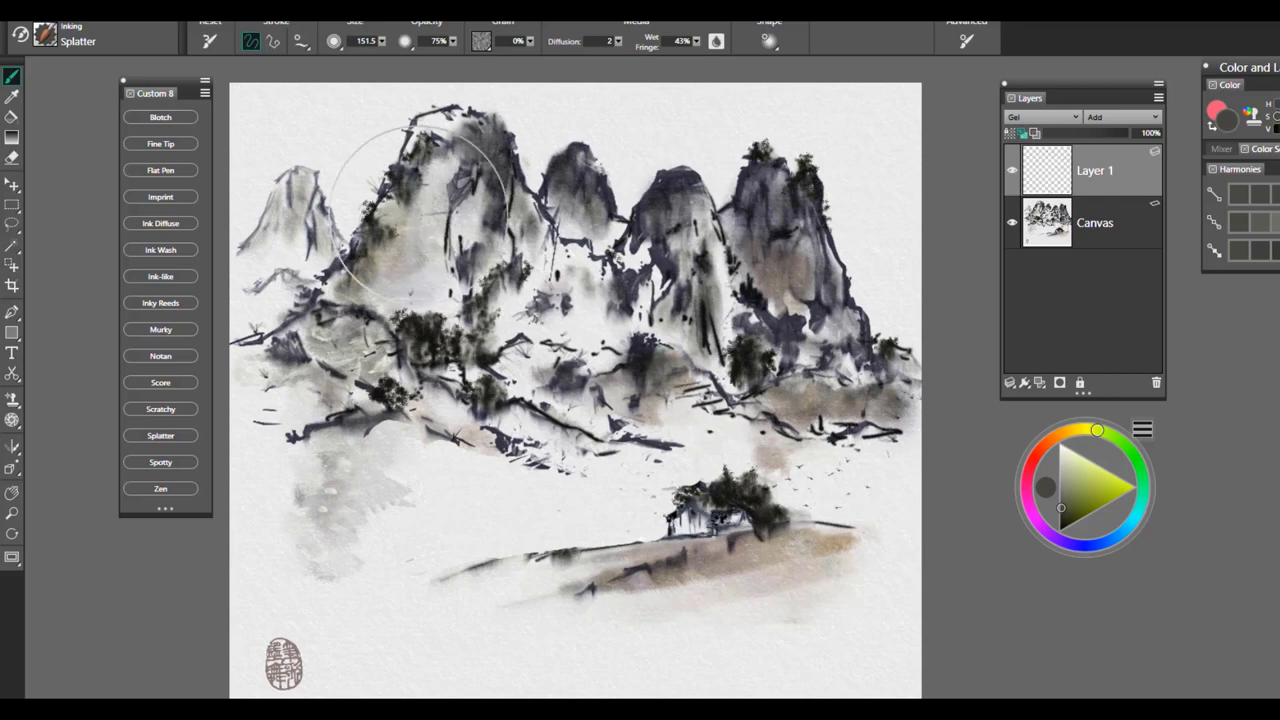
# - Try Splatter on the largest mountain, across the foreground and over the right-hand peaks, and clear Layer 1
pyautogui.moveTo(472, 195)
pyautogui.mouseDown()
pyautogui.moveTo(401, 290)
pyautogui.moveTo(326, 315)
pyautogui.moveTo(426, 320)
pyautogui.moveTo(513, 303)
pyautogui.mouseUp()
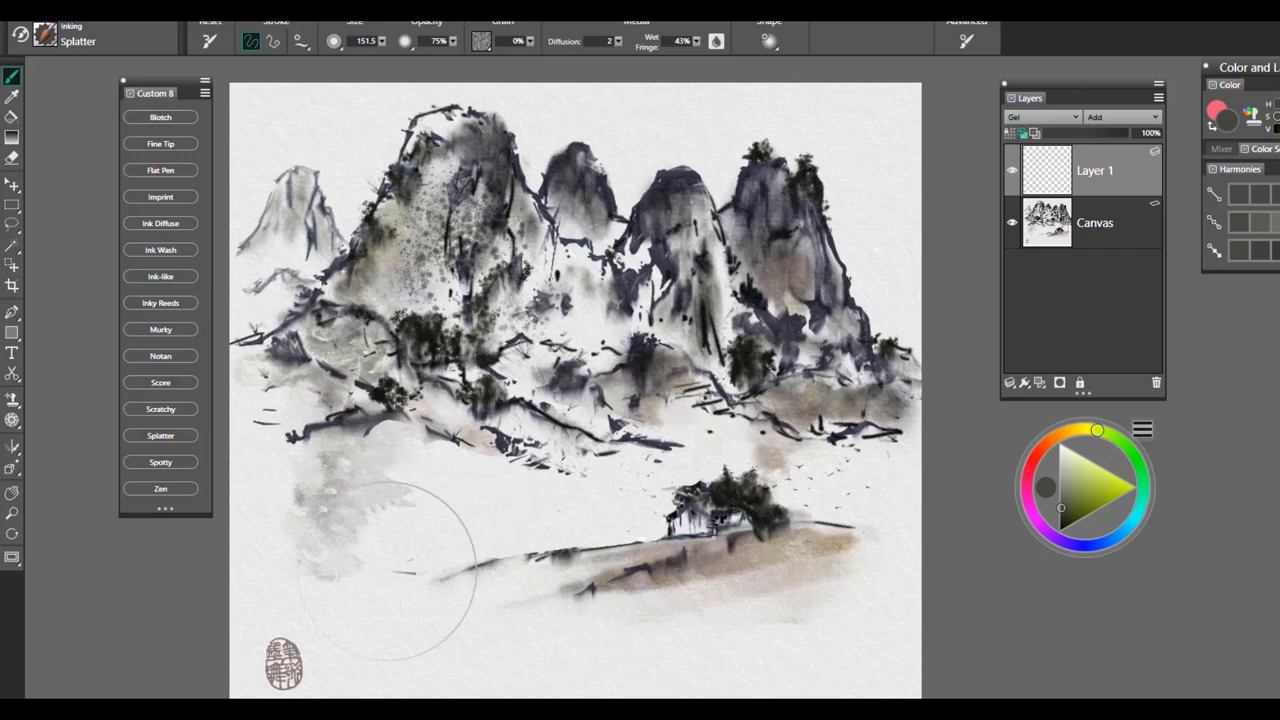
pyautogui.moveTo(340, 550)
pyautogui.mouseDown()
pyautogui.moveTo(540, 612)
pyautogui.moveTo(770, 560)
pyautogui.mouseUp()
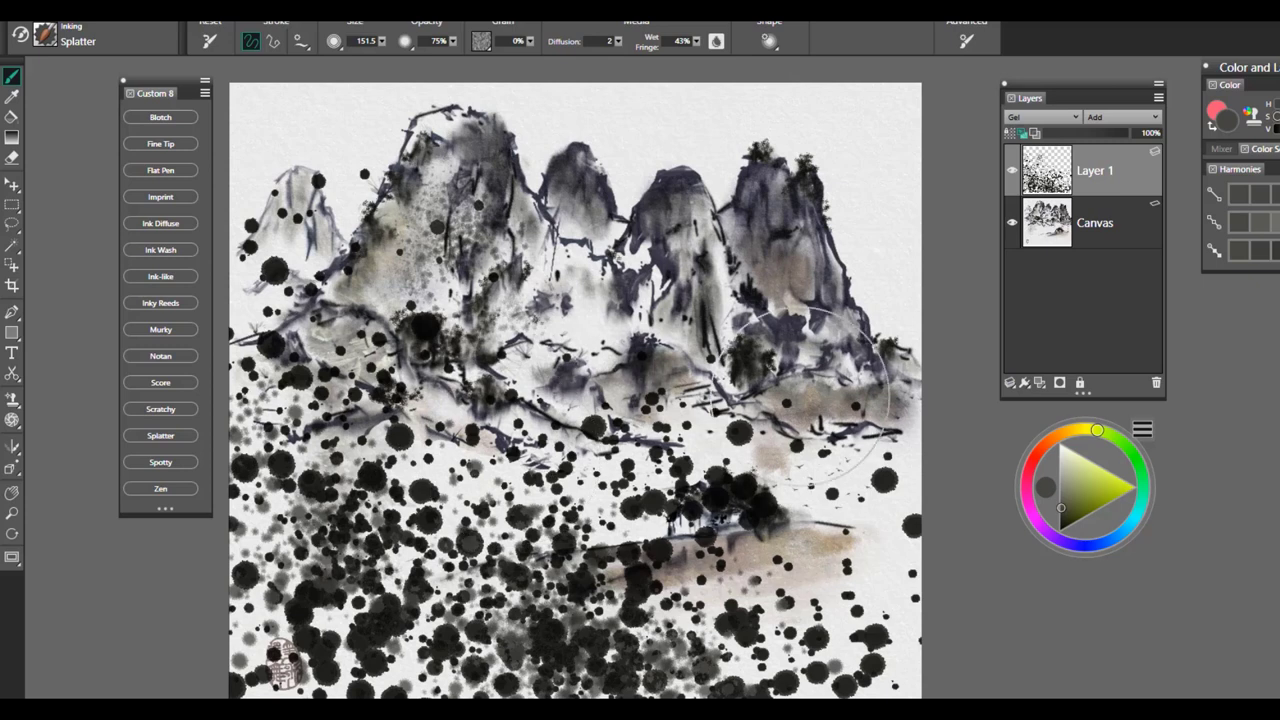
pyautogui.click(755, 318)
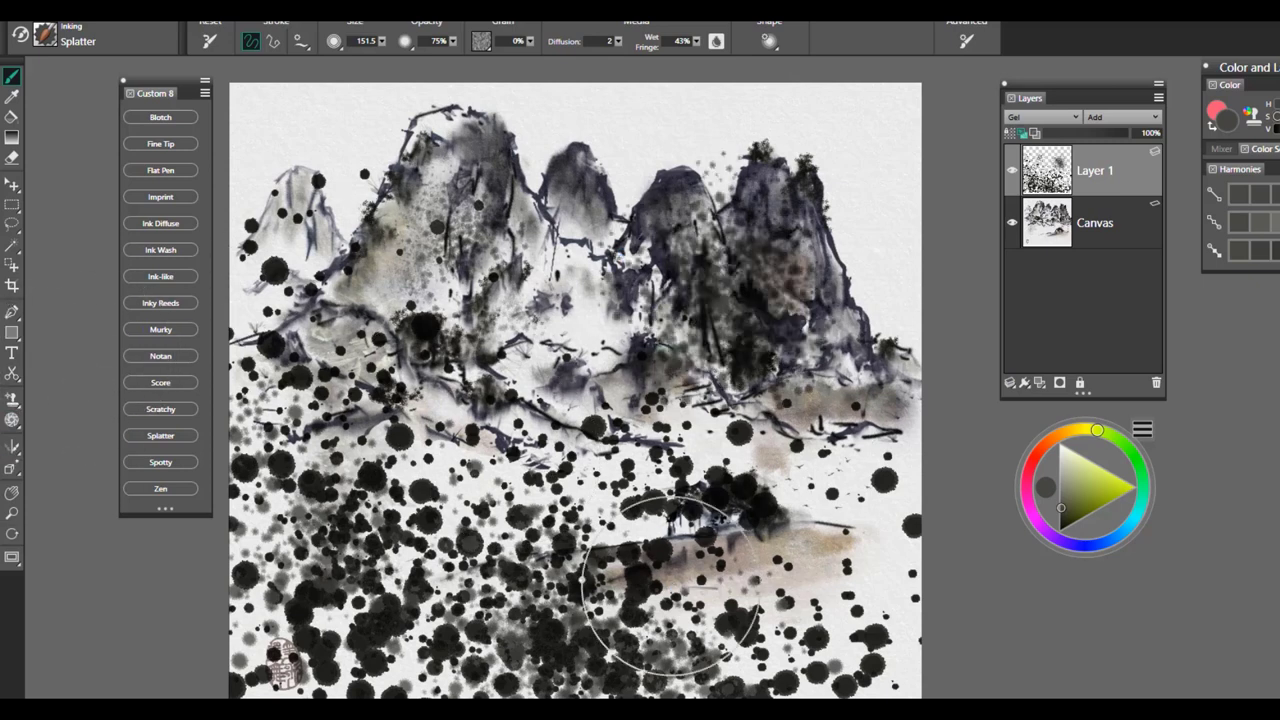
pyautogui.press('Delete')
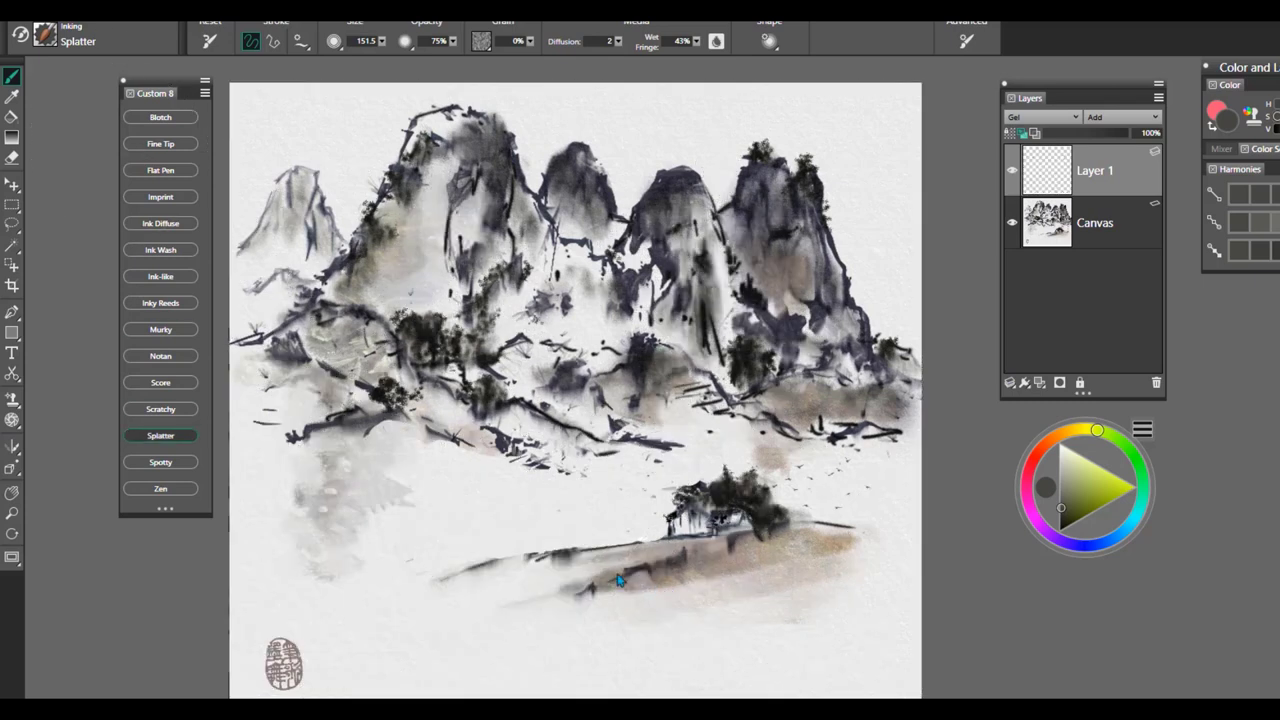
# - Place Spotty ink dots below the middle ridge, on the left rocks and along the right-hand hillside
pyautogui.click(172, 462)
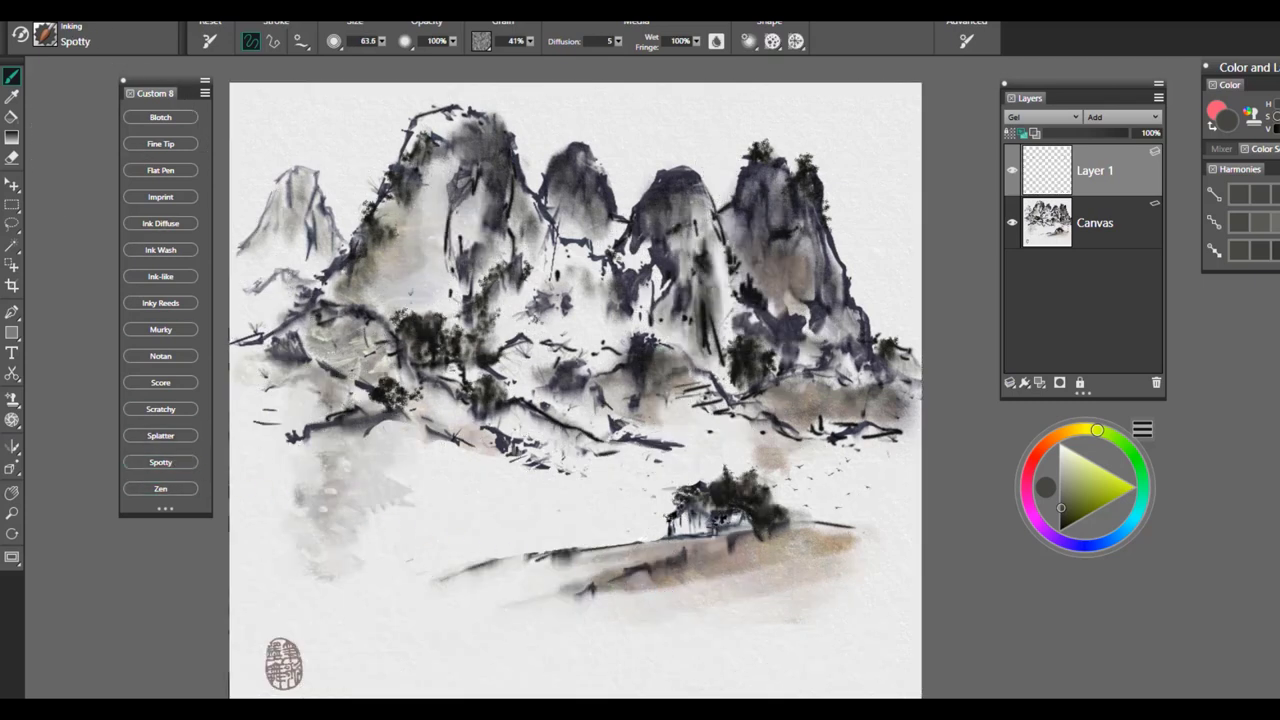
pyautogui.moveTo(420, 448)
pyautogui.mouseDown()
pyautogui.moveTo(490, 485)
pyautogui.moveTo(487, 473)
pyautogui.moveTo(624, 494)
pyautogui.mouseUp()
pyautogui.moveTo(344, 431); pyautogui.dragTo(390, 429)
pyautogui.moveTo(278, 368)
pyautogui.mouseDown()
pyautogui.moveTo(300, 375)
pyautogui.moveTo(342, 334)
pyautogui.mouseUp()
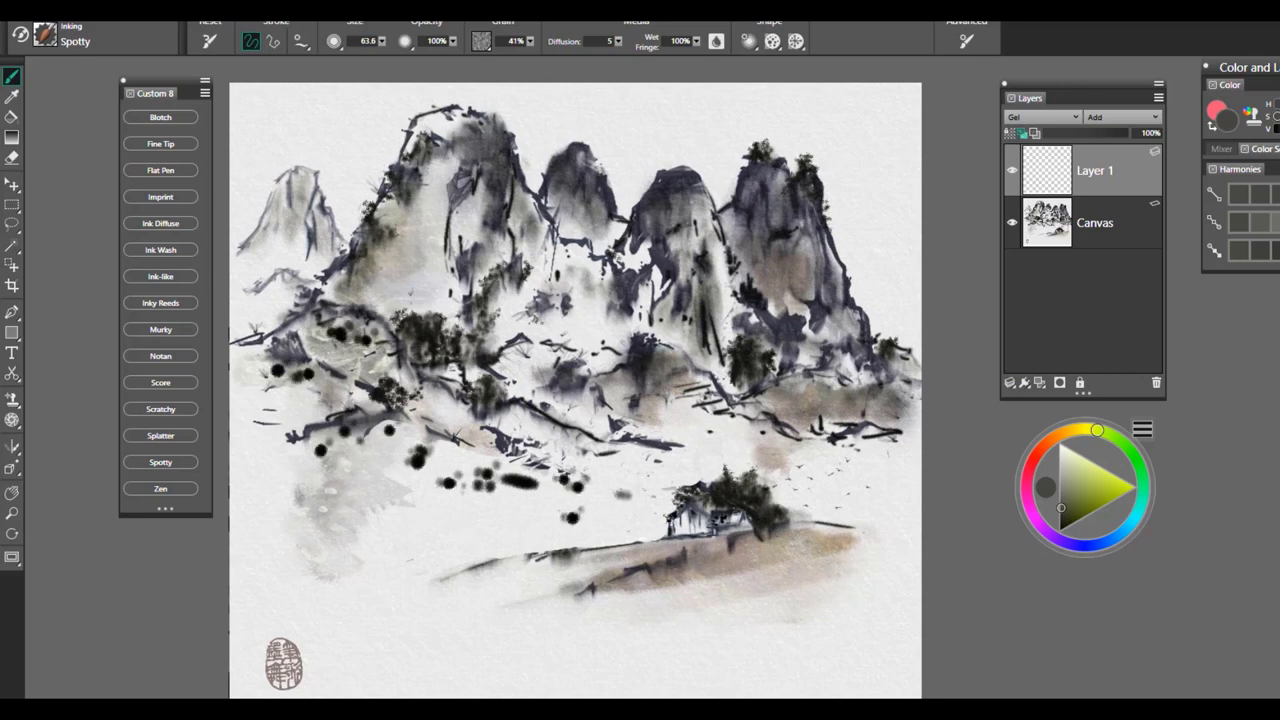
pyautogui.moveTo(382, 270); pyautogui.dragTo(362, 296)
pyautogui.moveTo(592, 328)
pyautogui.mouseDown()
pyautogui.moveTo(694, 383)
pyautogui.moveTo(684, 395)
pyautogui.mouseUp()
pyautogui.moveTo(802, 404); pyautogui.dragTo(914, 420)
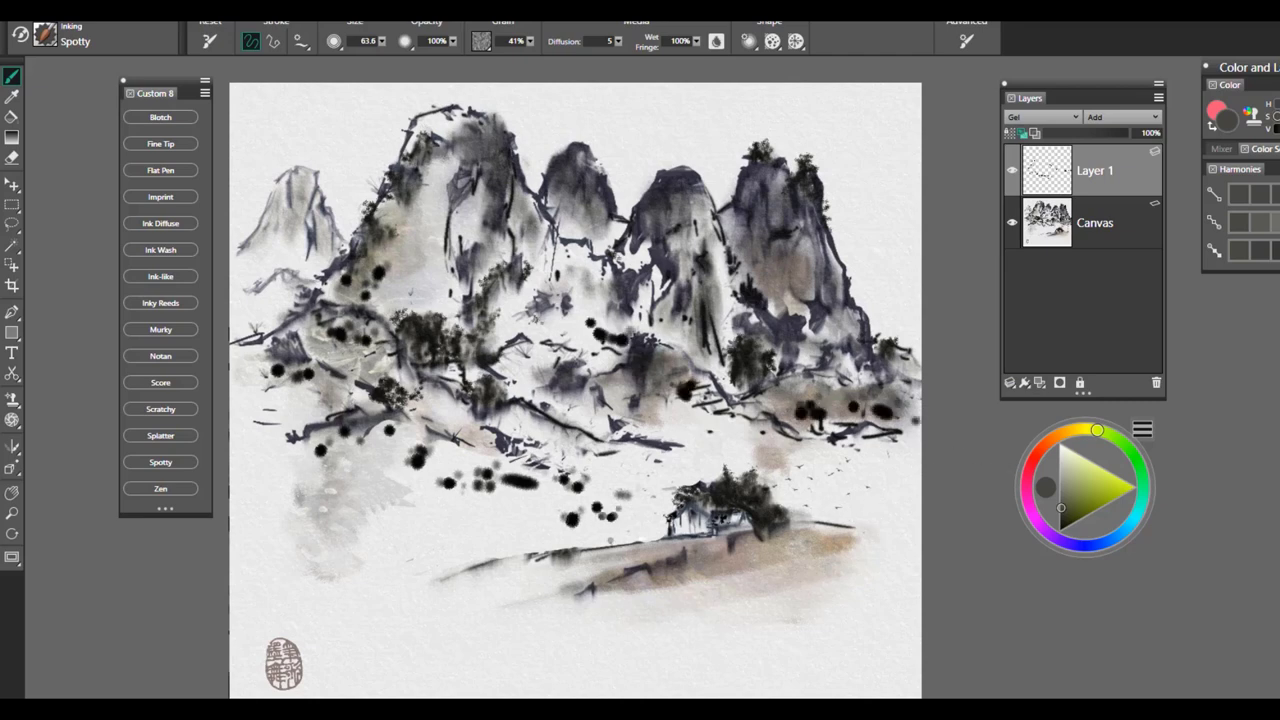
# - Dot the upper edge of the foreground slope on both sides of the house with Spotty marks
pyautogui.moveTo(609, 540); pyautogui.dragTo(654, 528)
pyautogui.click(617, 537)
pyautogui.click(582, 544)
pyautogui.moveTo(566, 541); pyautogui.dragTo(532, 543)
pyautogui.click(511, 554)
pyautogui.click(533, 553)
pyautogui.click(789, 525)
pyautogui.click(839, 524)
pyautogui.moveTo(845, 522)
pyautogui.mouseDown()
pyautogui.moveTo(801, 516)
pyautogui.moveTo(866, 520)
pyautogui.mouseUp()
# - Paint Spotty strokes and dots along the lower edge and left end of the foreground slope
pyautogui.moveTo(710, 572); pyautogui.dragTo(598, 590)
pyautogui.moveTo(675, 580); pyautogui.dragTo(834, 568)
pyautogui.moveTo(846, 573); pyautogui.dragTo(860, 578)
pyautogui.click(811, 584)
pyautogui.moveTo(763, 588); pyautogui.dragTo(743, 590)
pyautogui.click(710, 592)
pyautogui.click(520, 602)
pyautogui.click(503, 608)
pyautogui.click(517, 596)
pyautogui.moveTo(482, 603); pyautogui.dragTo(424, 610)
pyautogui.click(470, 580)
pyautogui.click(428, 587)
pyautogui.click(435, 573)
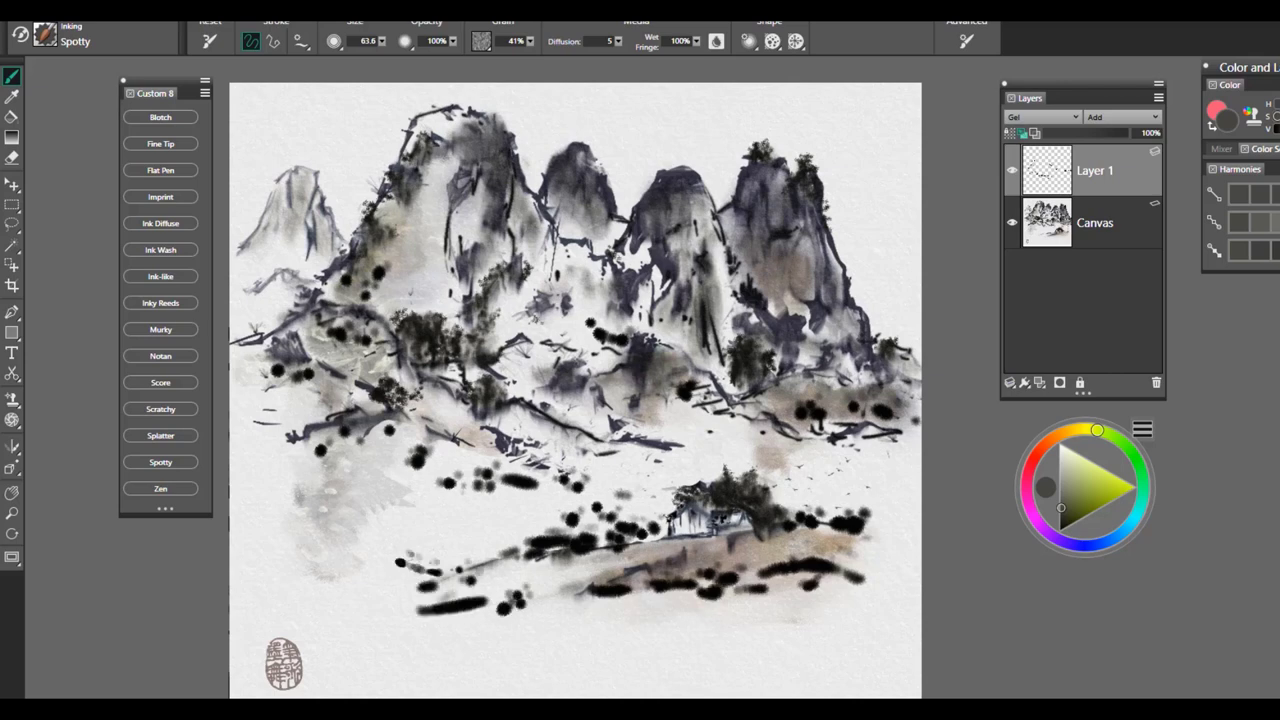
# - Extend the Spotty marks beyond the foreground slope's left end and clear Layer 1
pyautogui.moveTo(413, 556)
pyautogui.mouseDown()
pyautogui.moveTo(443, 557)
pyautogui.moveTo(377, 580)
pyautogui.moveTo(328, 573)
pyautogui.mouseUp()
pyautogui.click(405, 553)
pyautogui.click(447, 553)
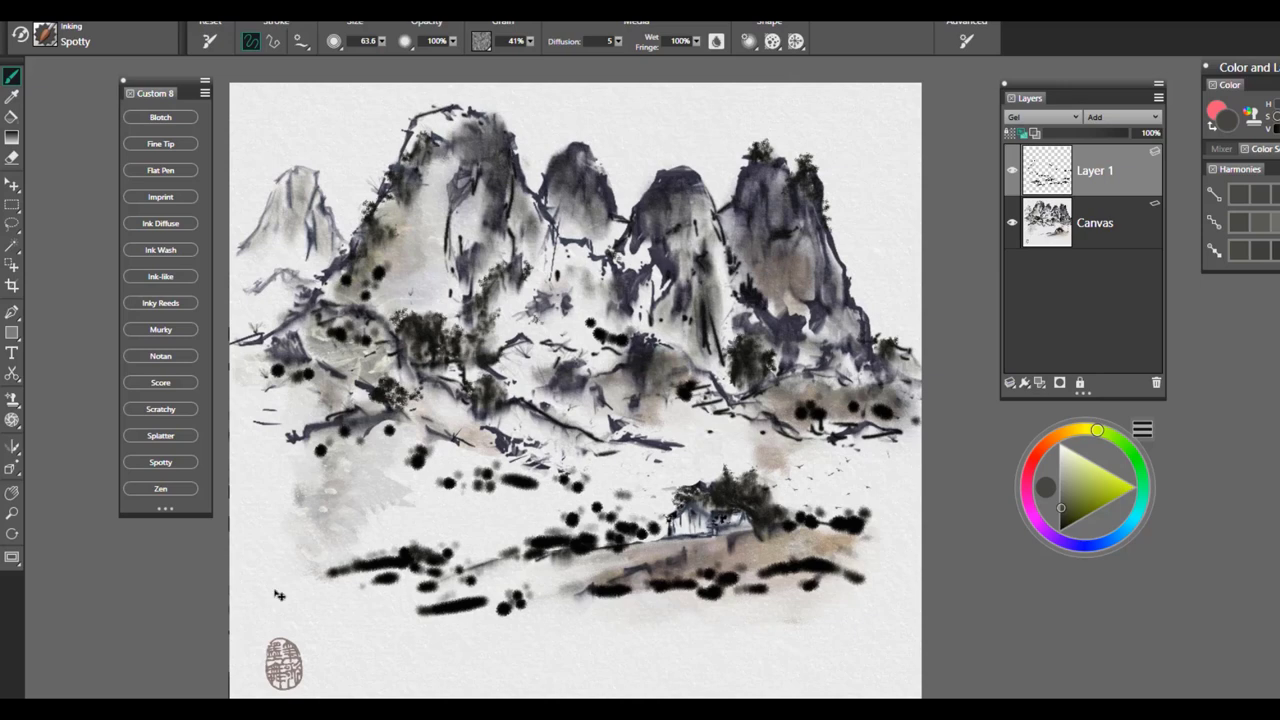
pyautogui.hotkey('ctrl', 'a')
pyautogui.press('Delete')
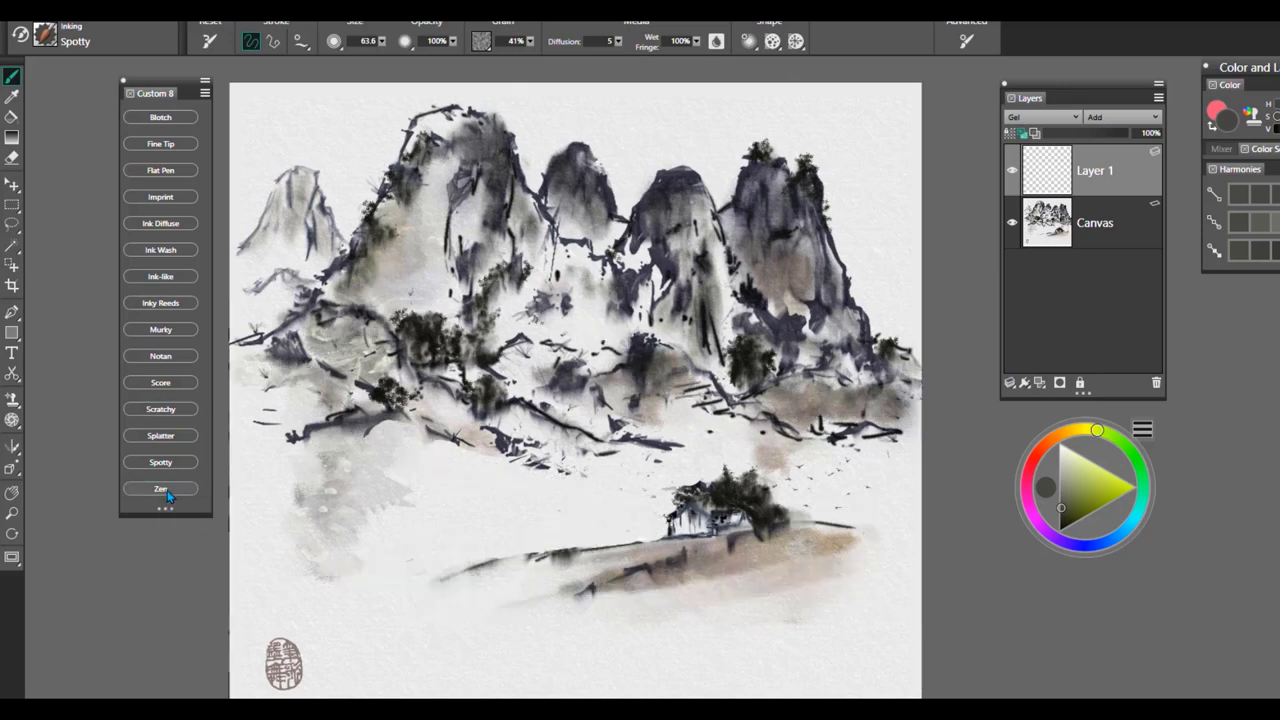
# - Paint tapered, leaf-like Zen strokes in the empty area above the foreground slope and one below it
pyautogui.click(162, 489)
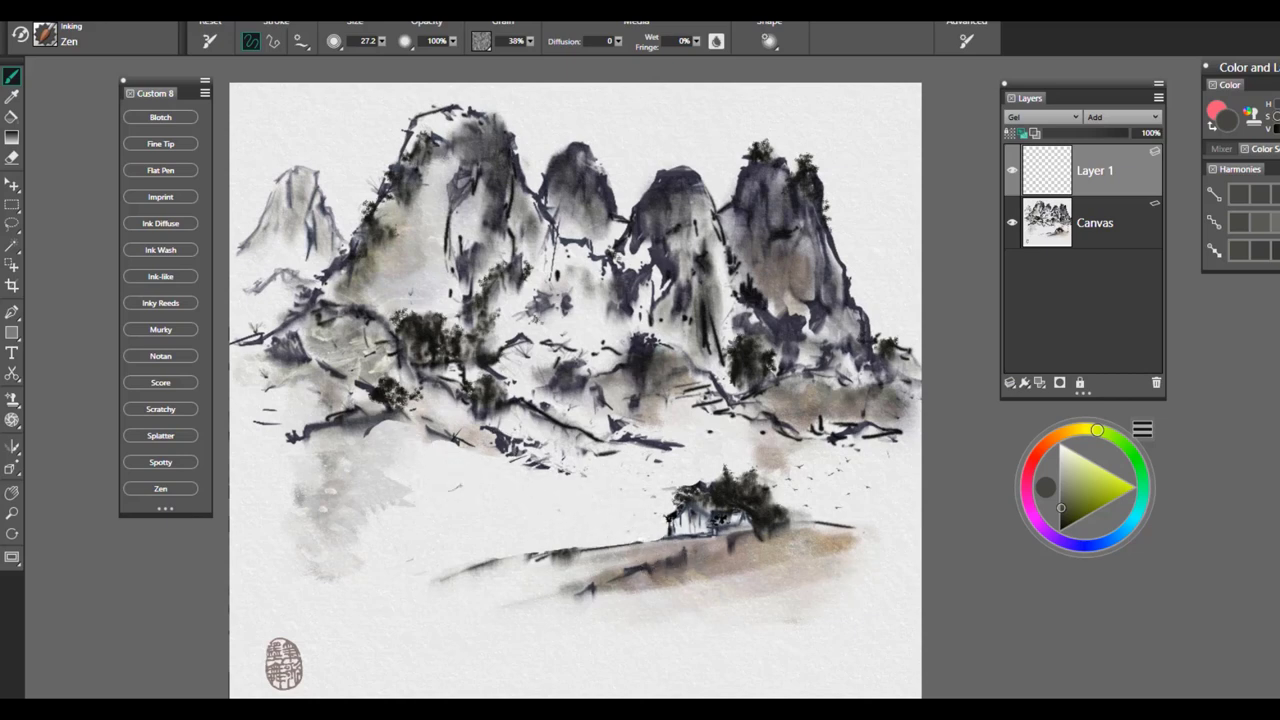
pyautogui.moveTo(463, 486)
pyautogui.mouseDown()
pyautogui.moveTo(490, 513)
pyautogui.moveTo(528, 498)
pyautogui.moveTo(462, 485)
pyautogui.moveTo(552, 493)
pyautogui.mouseUp()
pyautogui.moveTo(456, 510); pyautogui.dragTo(406, 518)
pyautogui.moveTo(446, 478); pyautogui.dragTo(410, 496)
pyautogui.moveTo(524, 514)
pyautogui.mouseDown()
pyautogui.moveTo(616, 494)
pyautogui.moveTo(645, 520)
pyautogui.mouseUp()
pyautogui.moveTo(677, 627); pyautogui.dragTo(726, 655)
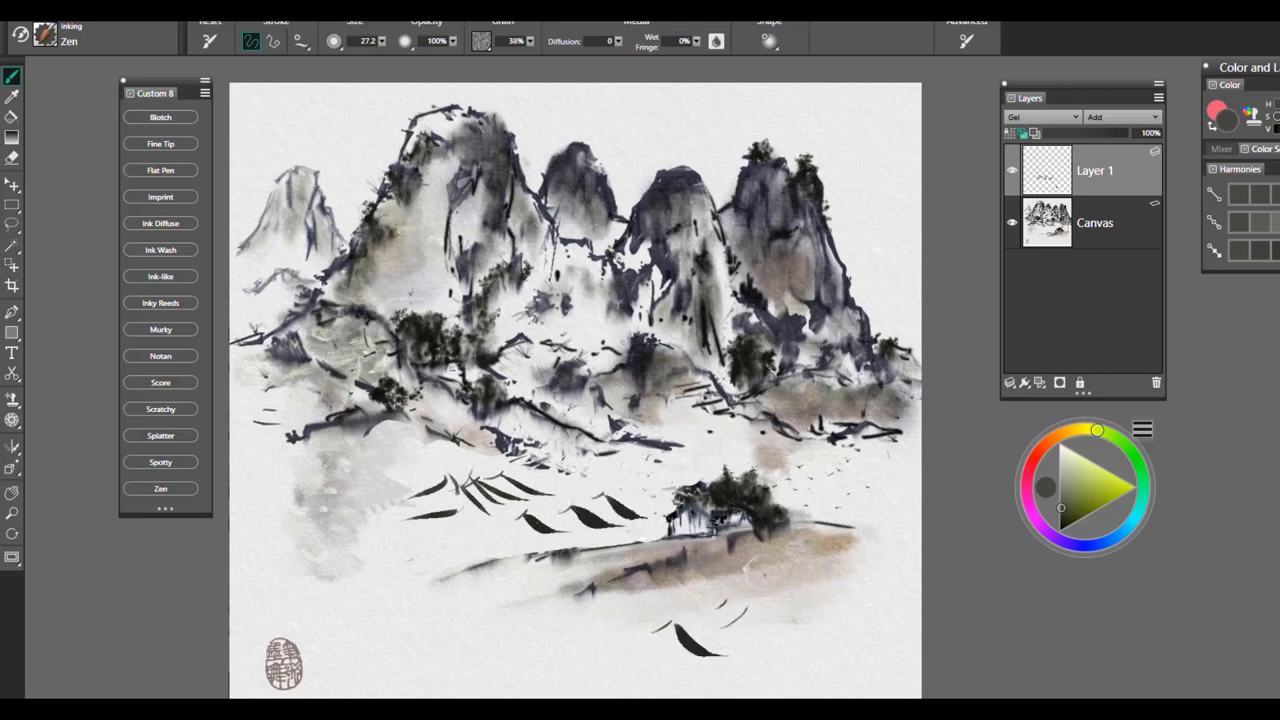
# - Add more tapered Zen strokes beneath the foreground slope's right end and clear Layer 1
pyautogui.moveTo(752, 610); pyautogui.dragTo(796, 648)
pyautogui.moveTo(795, 581); pyautogui.dragTo(832, 622)
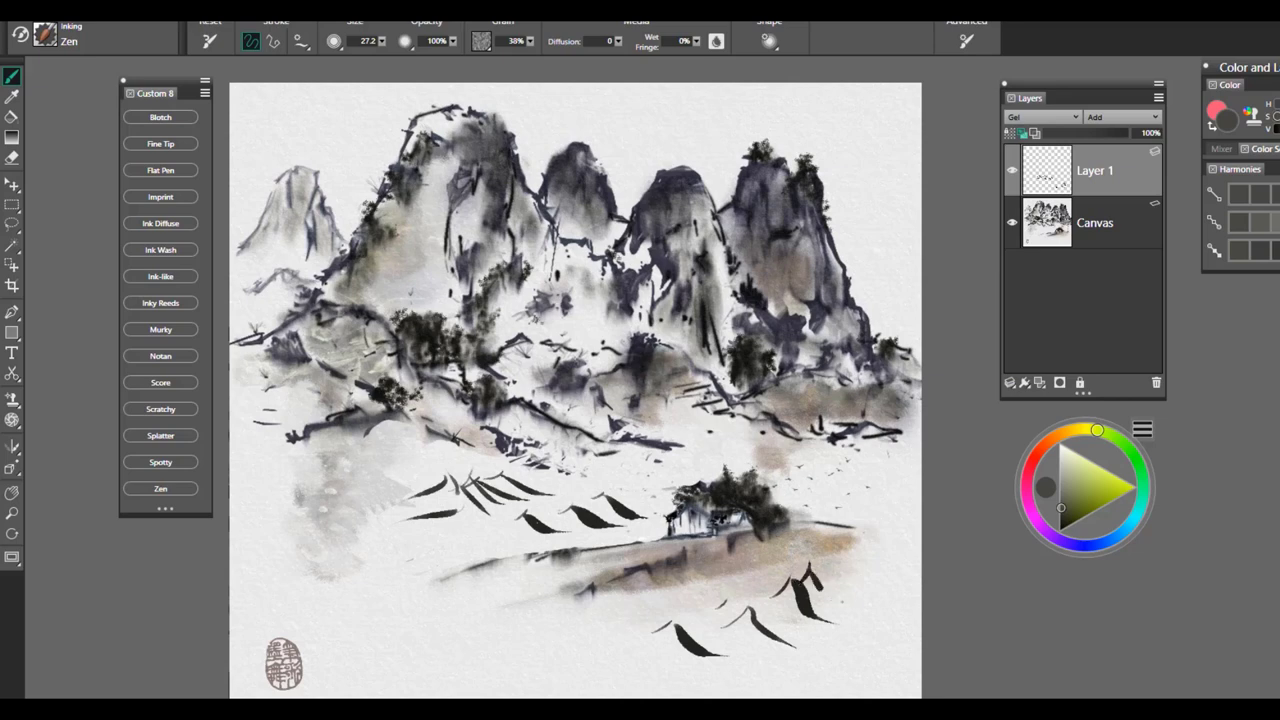
pyautogui.moveTo(807, 567); pyautogui.dragTo(847, 617)
pyautogui.hotkey('ctrl', 'a')
pyautogui.press('Delete')
pyautogui.hotkey('ctrl', 'd')
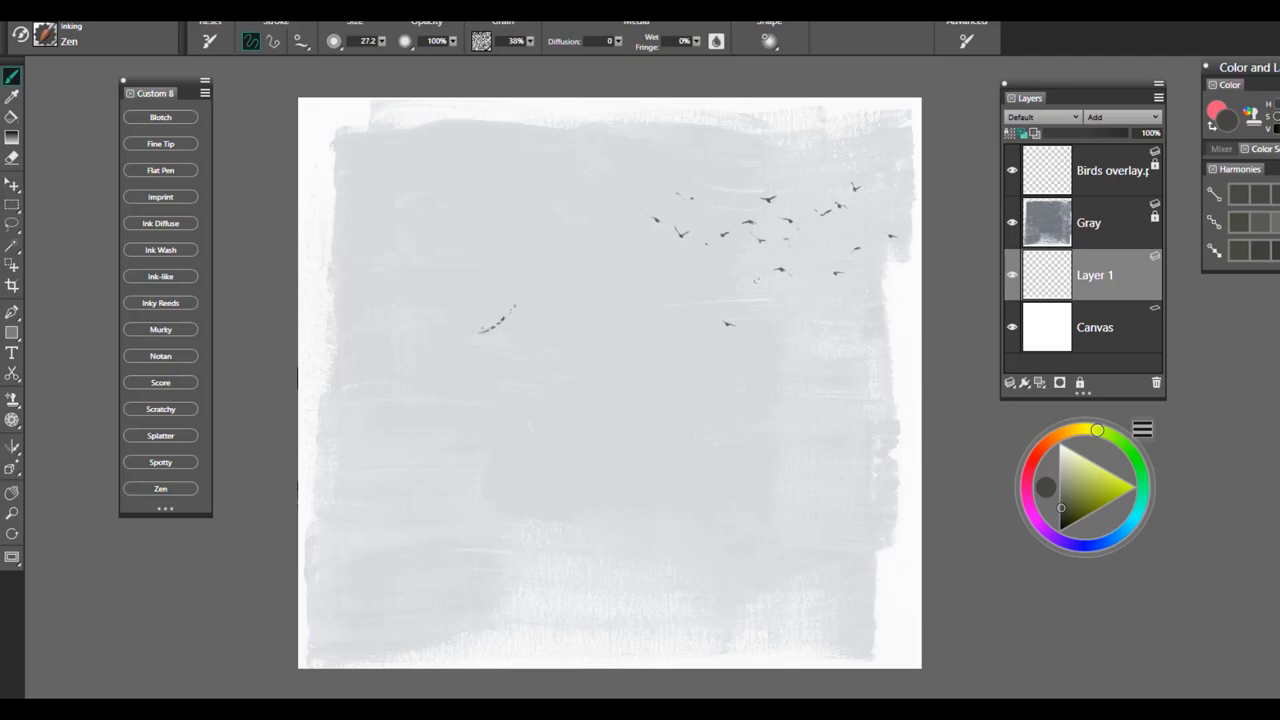
# - Paint a twig with three textured Zen leaves on Layer 1 of the gray bird-background painting
pyautogui.moveTo(517, 301); pyautogui.dragTo(567, 370)
pyautogui.moveTo(522, 307); pyautogui.dragTo(539, 278)
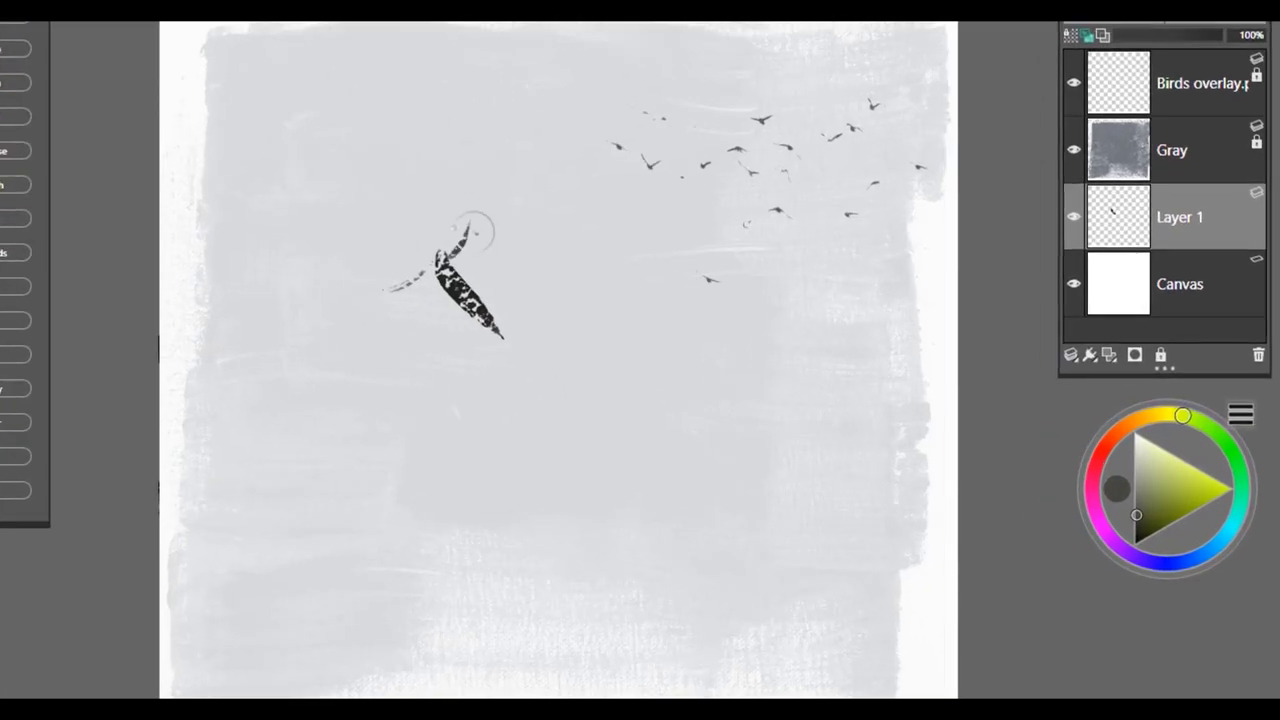
pyautogui.moveTo(466, 230); pyautogui.dragTo(545, 297)
pyautogui.moveTo(466, 207); pyautogui.dragTo(576, 242)
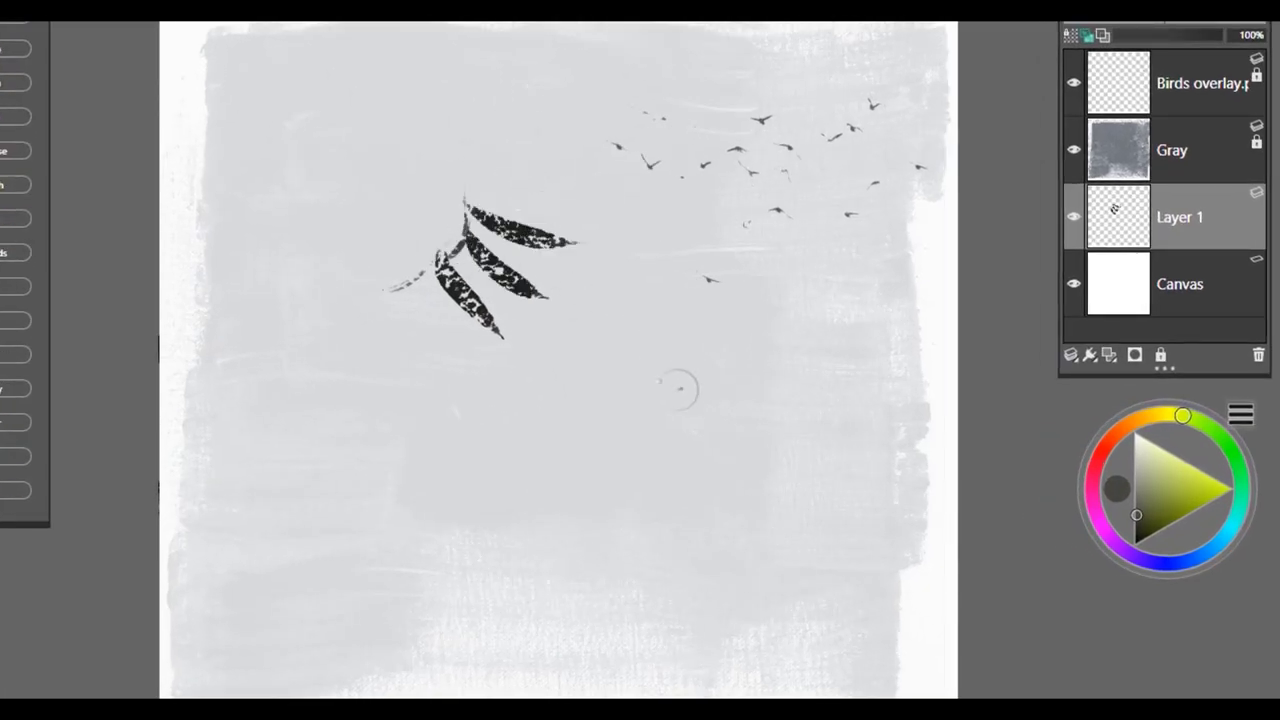
# - Paint a second Zen twig below the birds with three leaves sweeping down to the left
pyautogui.moveTo(682, 380)
pyautogui.mouseDown()
pyautogui.moveTo(648, 332)
pyautogui.moveTo(545, 381)
pyautogui.mouseUp()
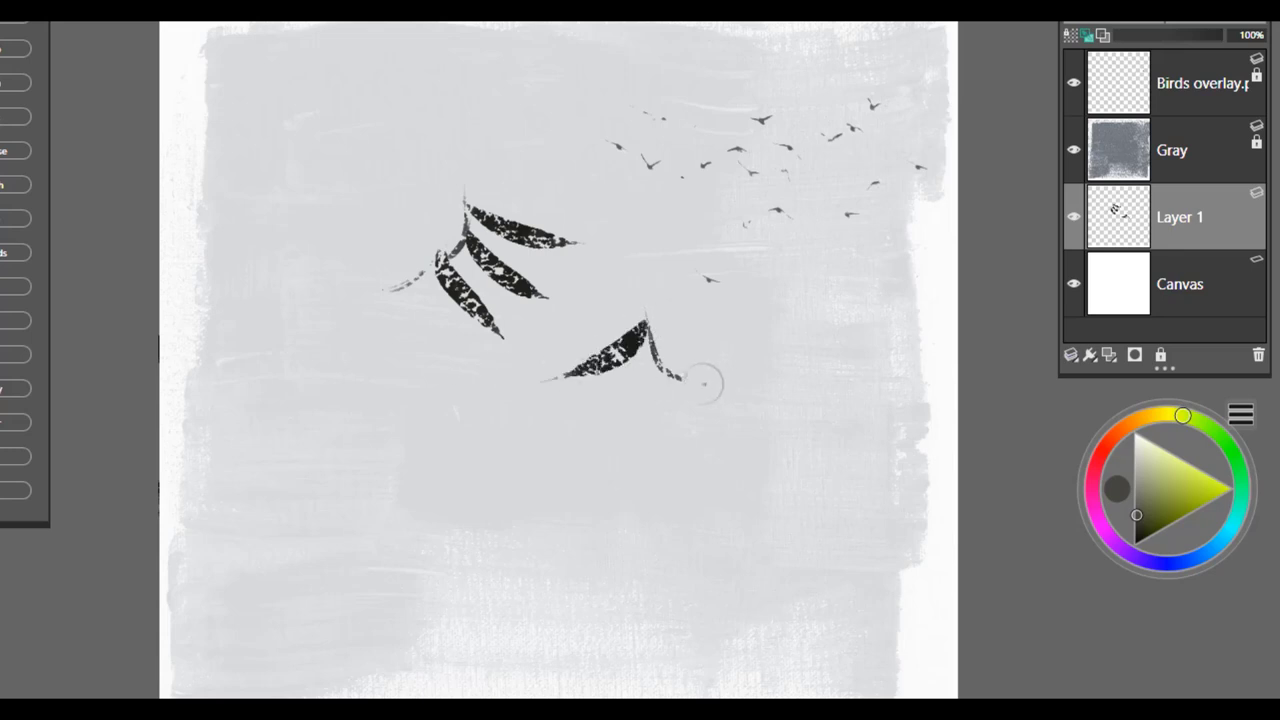
pyautogui.moveTo(684, 377)
pyautogui.mouseDown()
pyautogui.moveTo(692, 298)
pyautogui.moveTo(600, 402)
pyautogui.mouseUp()
pyautogui.moveTo(703, 397)
pyautogui.mouseDown()
pyautogui.moveTo(724, 413)
pyautogui.moveTo(592, 447)
pyautogui.mouseUp()
# - Paint a Zen leaf cluster near the canvas's upper edge and a single leaf below it
pyautogui.moveTo(459, 122)
pyautogui.mouseDown()
pyautogui.moveTo(479, 96)
pyautogui.moveTo(557, 130)
pyautogui.mouseUp()
pyautogui.moveTo(500, 70)
pyautogui.mouseDown()
pyautogui.moveTo(580, 95)
pyautogui.moveTo(478, 118)
pyautogui.moveTo(462, 80)
pyautogui.moveTo(375, 114)
pyautogui.mouseUp()
pyautogui.moveTo(485, 50)
pyautogui.mouseDown()
pyautogui.moveTo(517, 55)
pyautogui.moveTo(580, 47)
pyautogui.mouseUp()
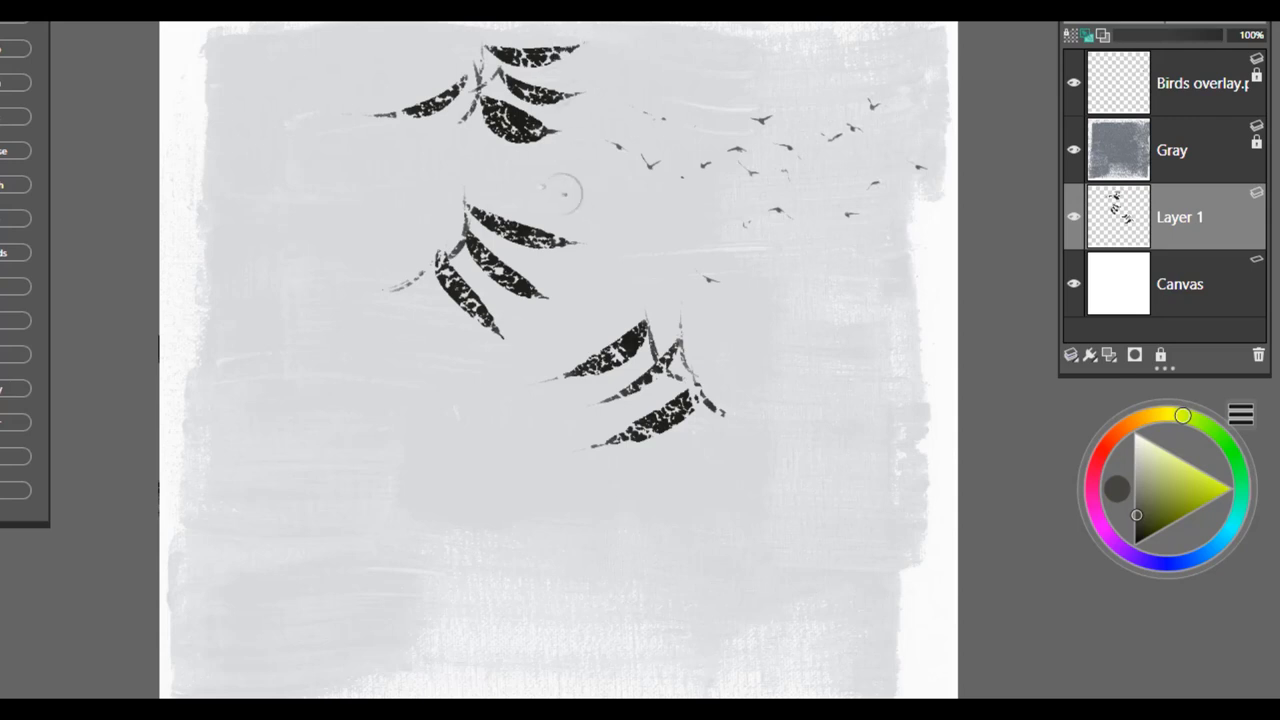
pyautogui.moveTo(565, 190)
pyautogui.mouseDown()
pyautogui.moveTo(585, 162)
pyautogui.moveTo(665, 200)
pyautogui.mouseUp()
# - Paint a long wavy Zen branch on Layer 1 across the canvas's middle, forking at its right end, with leaves on the outer twig
pyautogui.moveTo(310, 478)
pyautogui.mouseDown()
pyautogui.moveTo(230, 519)
pyautogui.moveTo(396, 428)
pyautogui.moveTo(468, 430)
pyautogui.moveTo(592, 466)
pyautogui.moveTo(746, 368)
pyautogui.moveTo(777, 290)
pyautogui.mouseUp()
pyautogui.moveTo(752, 399); pyautogui.dragTo(775, 392)
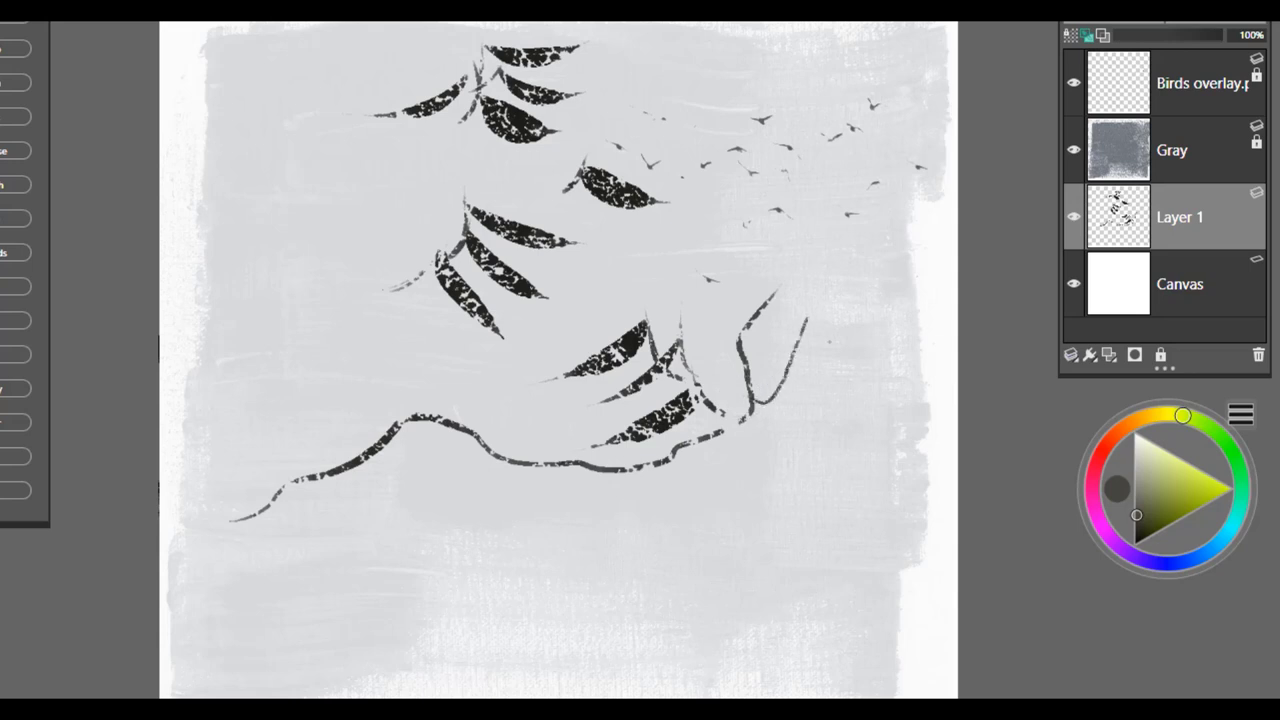
pyautogui.moveTo(806, 318); pyautogui.dragTo(878, 357)
pyautogui.moveTo(800, 312)
pyautogui.mouseDown()
pyautogui.moveTo(795, 350)
pyautogui.moveTo(752, 340)
pyautogui.mouseUp()
pyautogui.moveTo(813, 292); pyautogui.dragTo(880, 319)
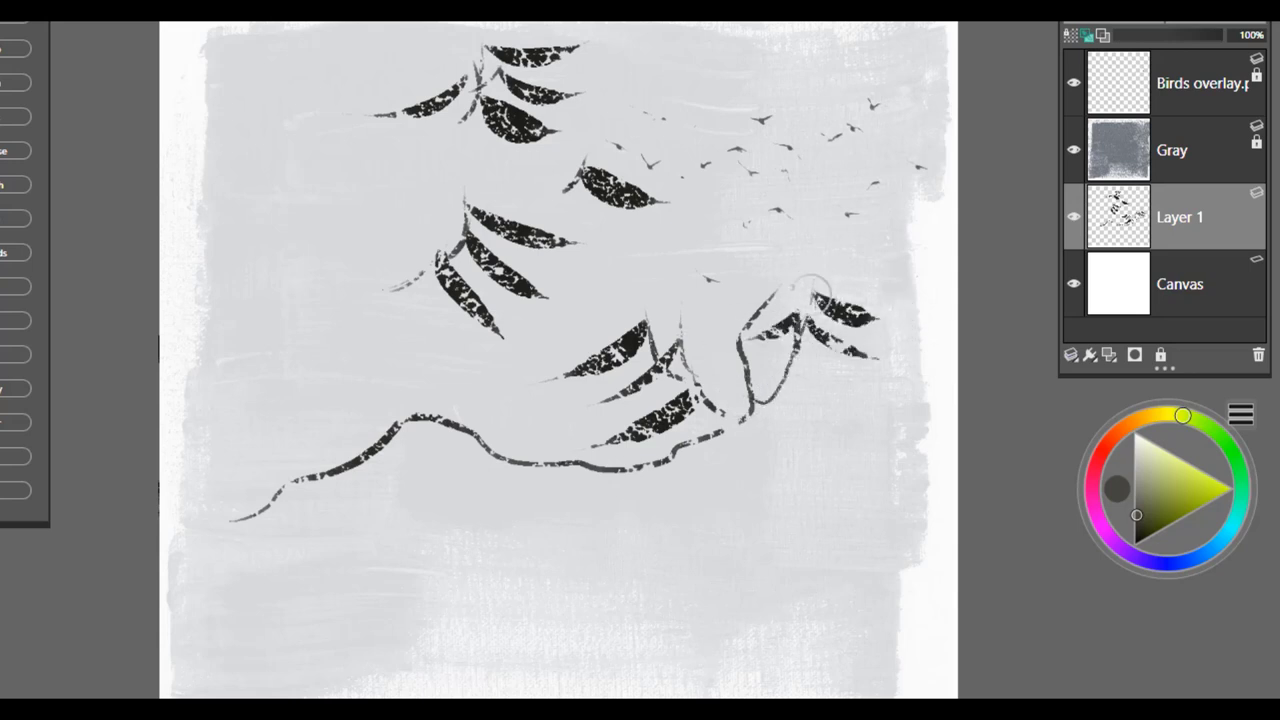
pyautogui.moveTo(815, 283); pyautogui.dragTo(860, 310)
# - Add textured Zen leaves to the fork's inner twig, just below the flock of birds
pyautogui.moveTo(722, 344); pyautogui.dragTo(680, 372)
pyautogui.moveTo(735, 283); pyautogui.dragTo(678, 314)
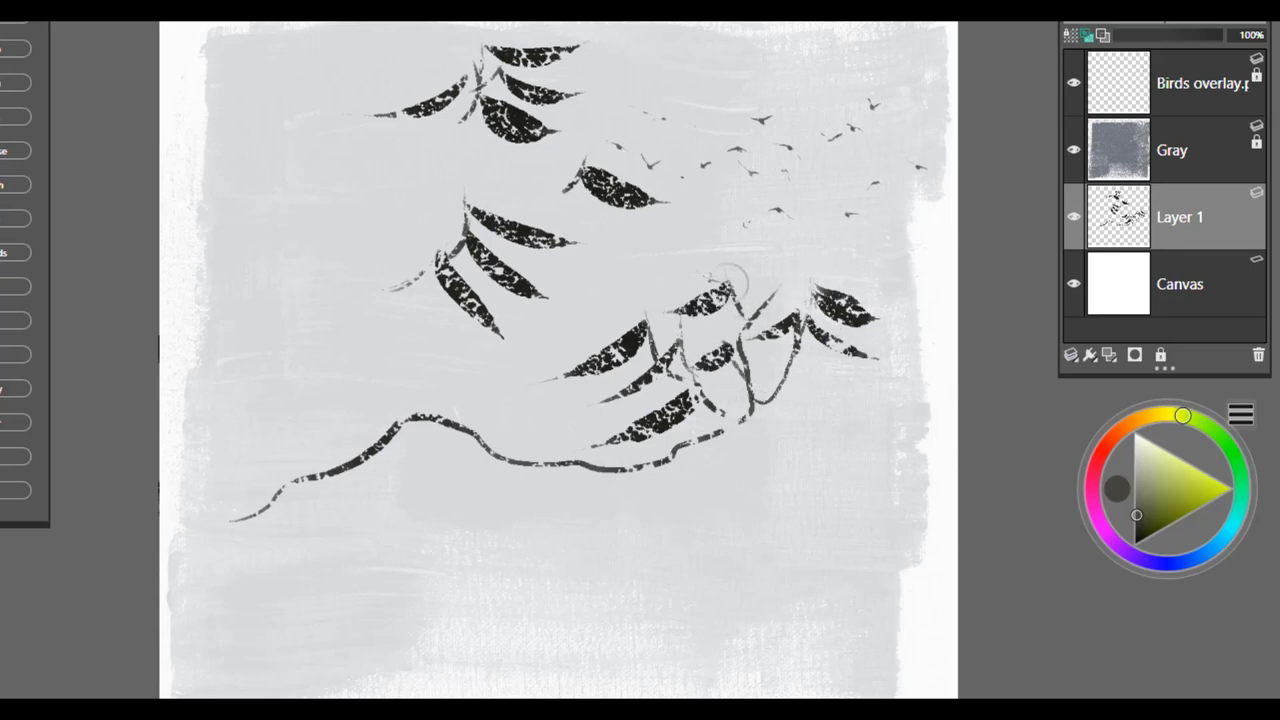
pyautogui.moveTo(712, 255); pyautogui.dragTo(611, 262)
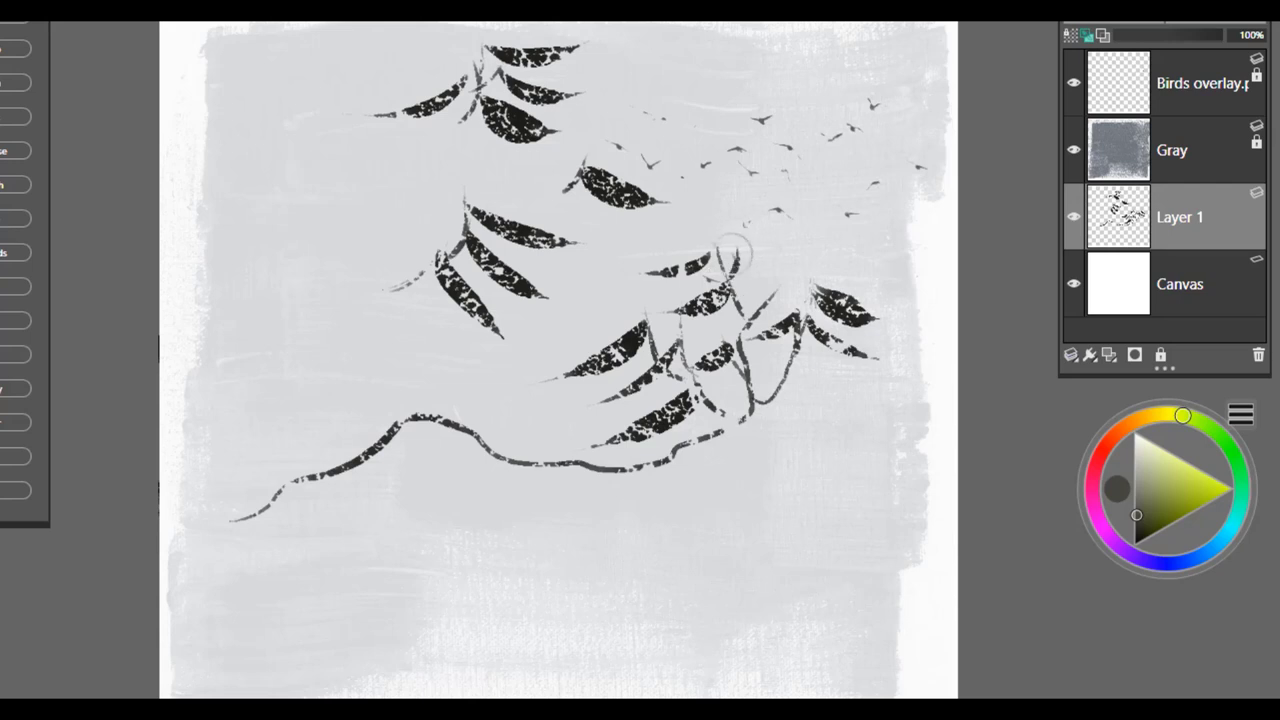
pyautogui.moveTo(738, 258); pyautogui.dragTo(795, 283)
# - Paint Zen leaves fanning around the canvas's upper-left area, with a curved stem joining the topmost leaf cluster
pyautogui.moveTo(362, 226)
pyautogui.mouseDown()
pyautogui.moveTo(338, 268)
pyautogui.moveTo(438, 270)
pyautogui.mouseUp()
pyautogui.moveTo(298, 198); pyautogui.dragTo(268, 132)
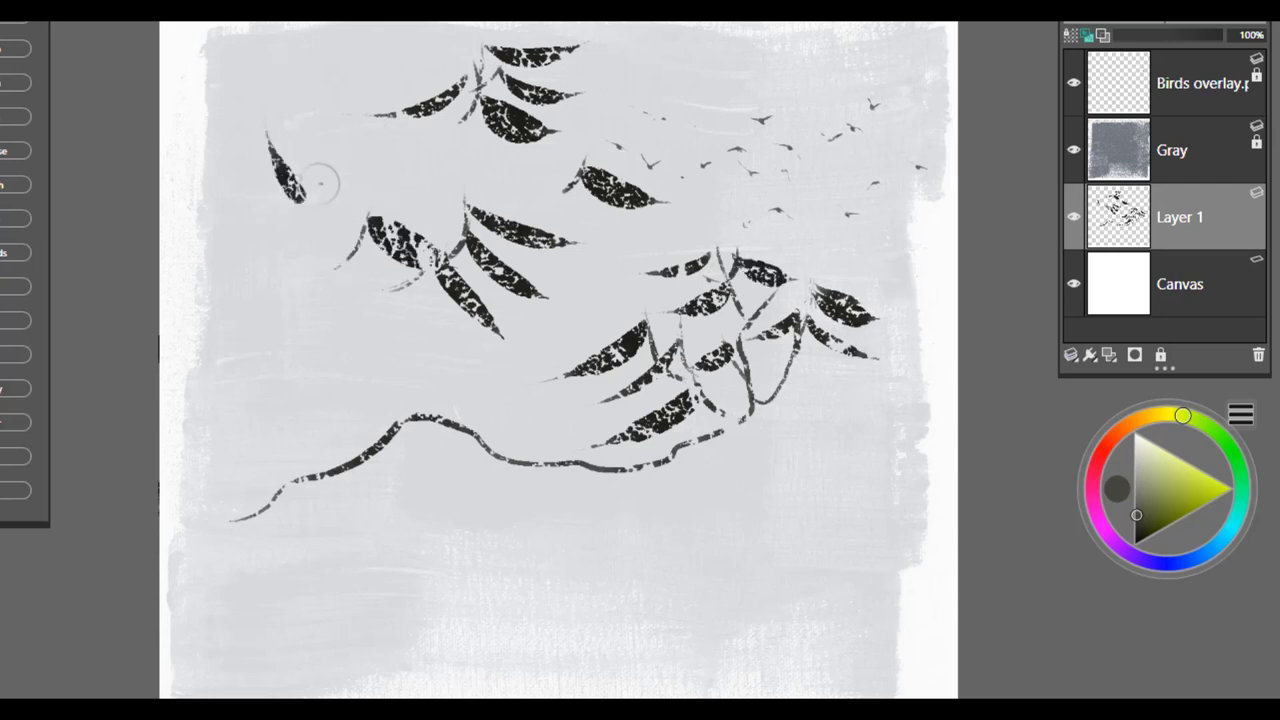
pyautogui.moveTo(322, 180); pyautogui.dragTo(316, 106)
pyautogui.moveTo(340, 188)
pyautogui.mouseDown()
pyautogui.moveTo(364, 120)
pyautogui.moveTo(396, 168)
pyautogui.moveTo(464, 114)
pyautogui.mouseUp()
pyautogui.moveTo(400, 196); pyautogui.dragTo(502, 156)
# - Paint a Zen leaf cluster pointing left above the wavy branch and a second curved cluster near the canvas's center
pyautogui.moveTo(368, 314); pyautogui.dragTo(272, 298)
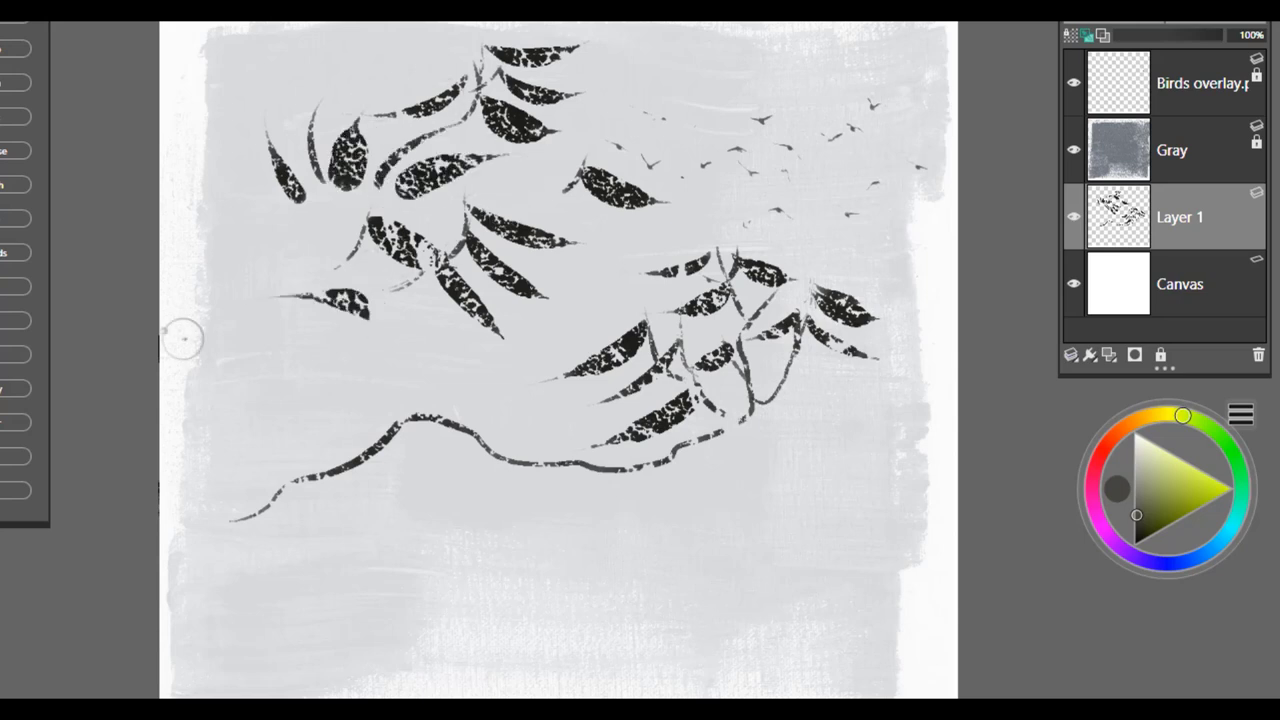
pyautogui.moveTo(342, 337); pyautogui.dragTo(266, 330)
pyautogui.moveTo(420, 346); pyautogui.dragTo(328, 350)
pyautogui.moveTo(434, 356); pyautogui.dragTo(374, 312)
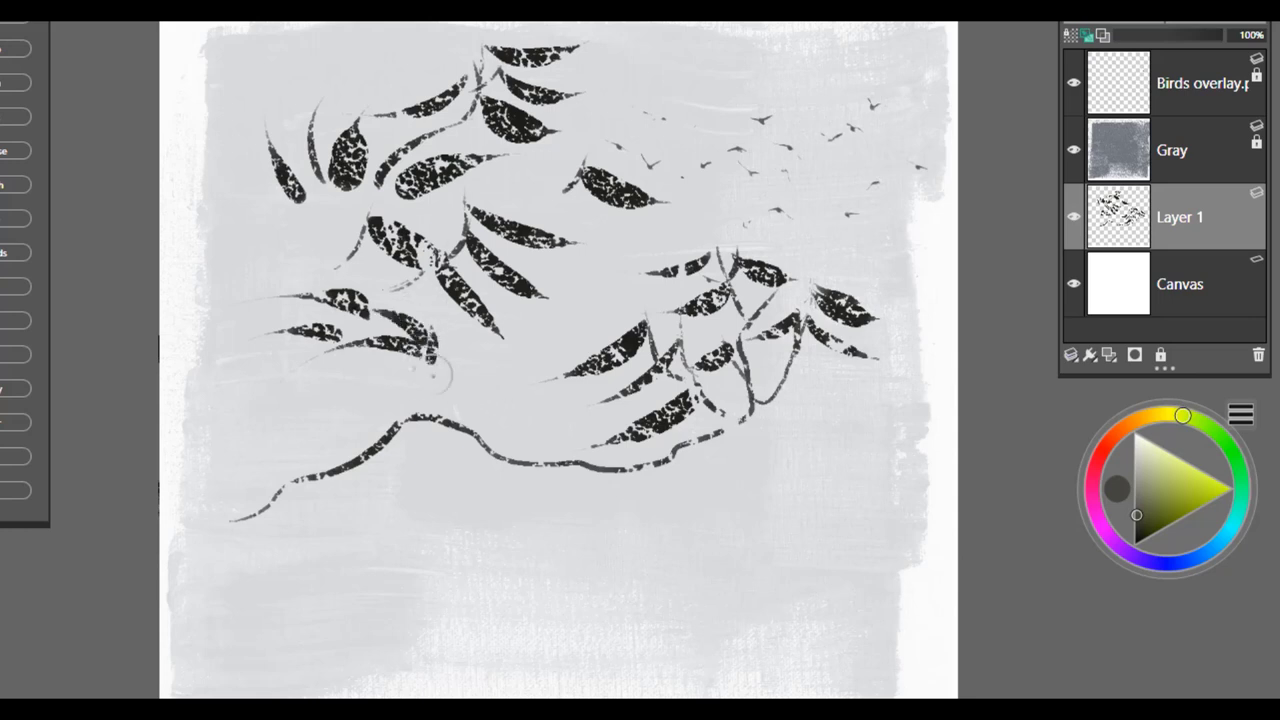
pyautogui.moveTo(486, 364)
pyautogui.mouseDown()
pyautogui.moveTo(531, 420)
pyautogui.moveTo(521, 429)
pyautogui.moveTo(520, 338)
pyautogui.moveTo(600, 329)
pyautogui.moveTo(580, 352)
pyautogui.mouseUp()
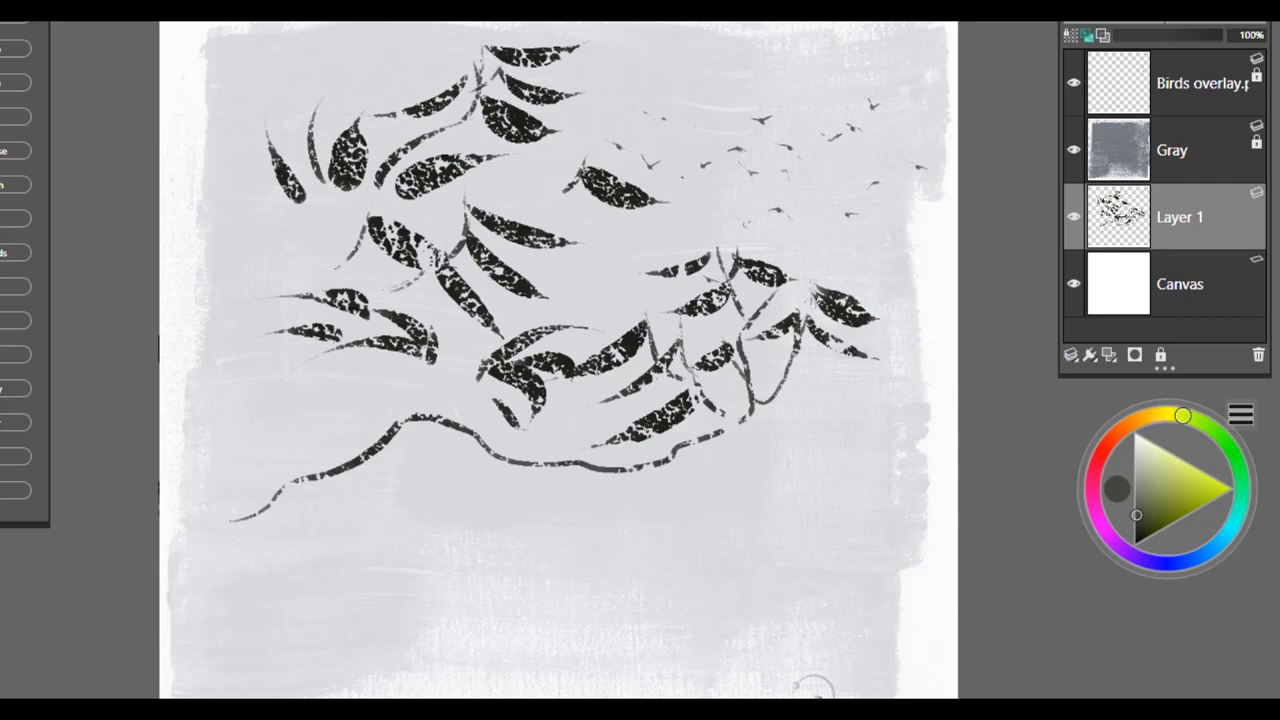
# - Clear all the painted branches and leaves from Layer 1 and leave nothing selected
pyautogui.hotkey('ctrl', 'a')
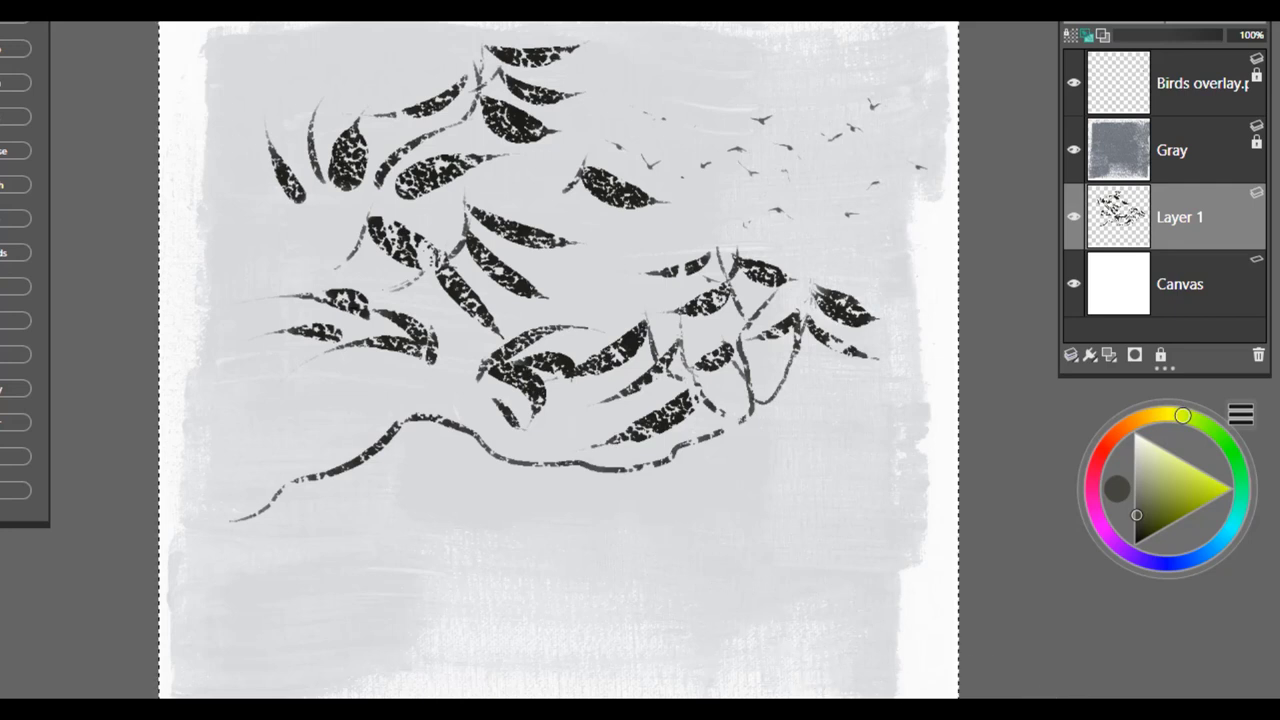
pyautogui.press('Delete')
pyautogui.hotkey('ctrl', 'd')
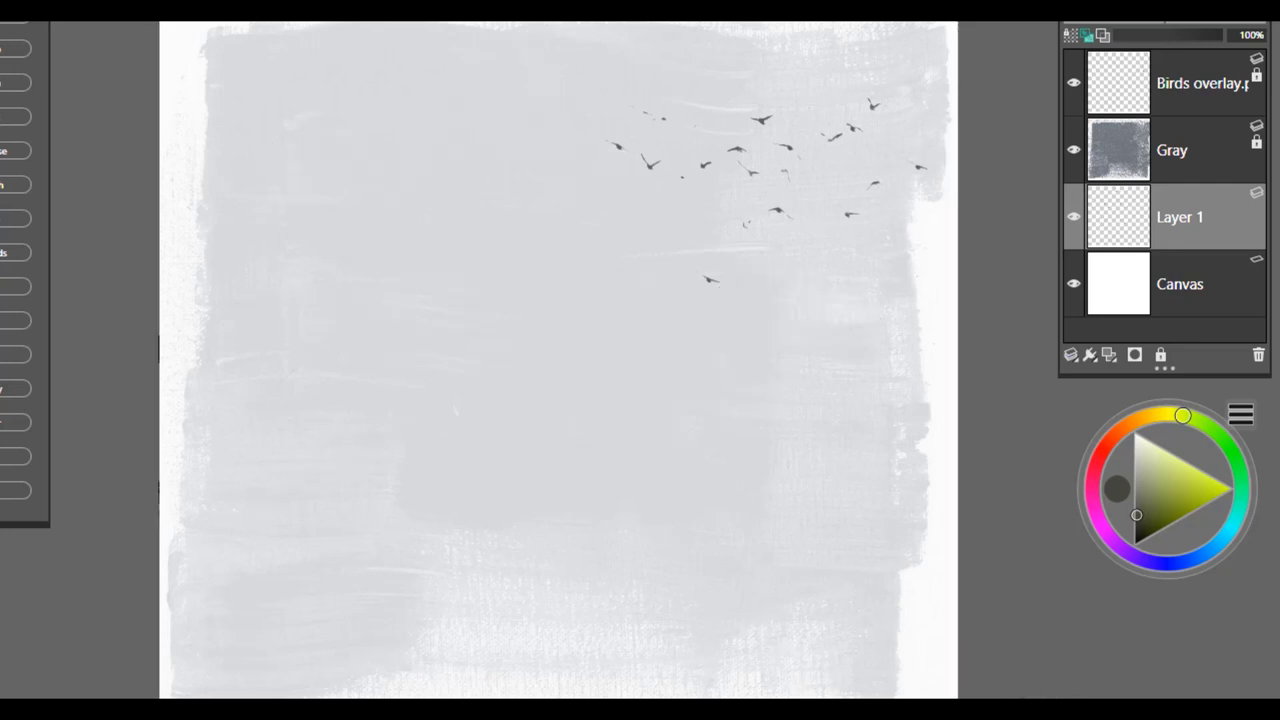